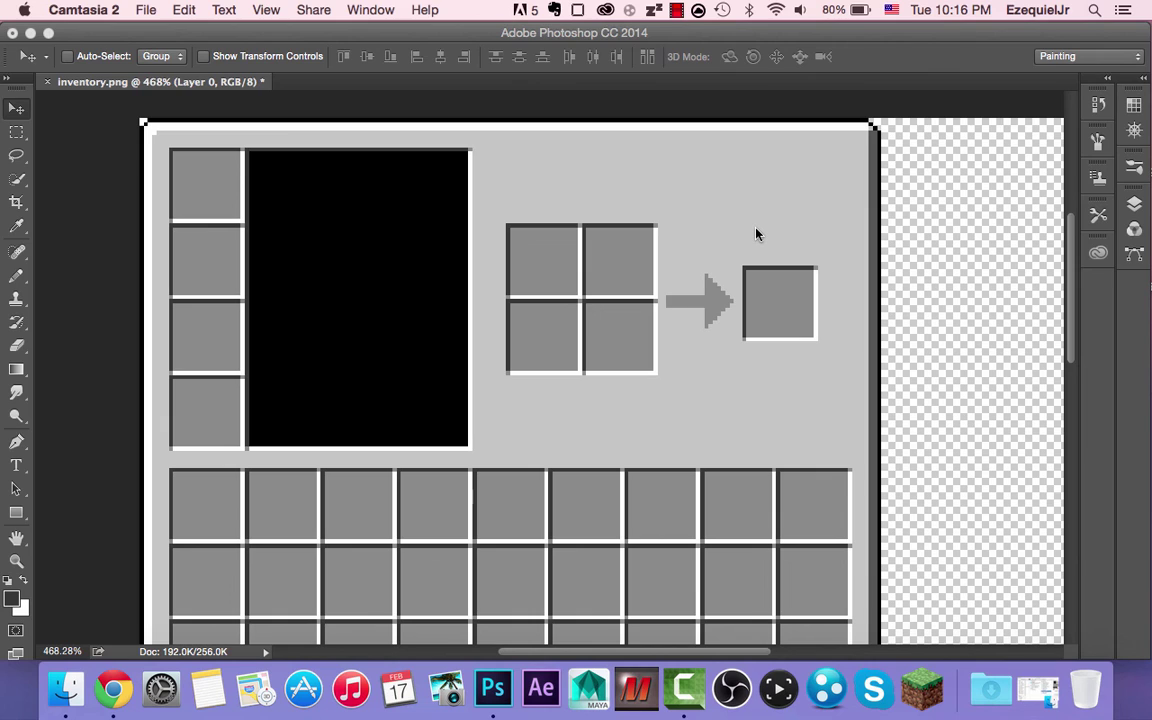
Bring Photoshop to the front with the inventory.png canvas showing.
{"action": "scroll", "coordinate": [760, 222], "scroll_direction": "up", "scroll_amount": 3}
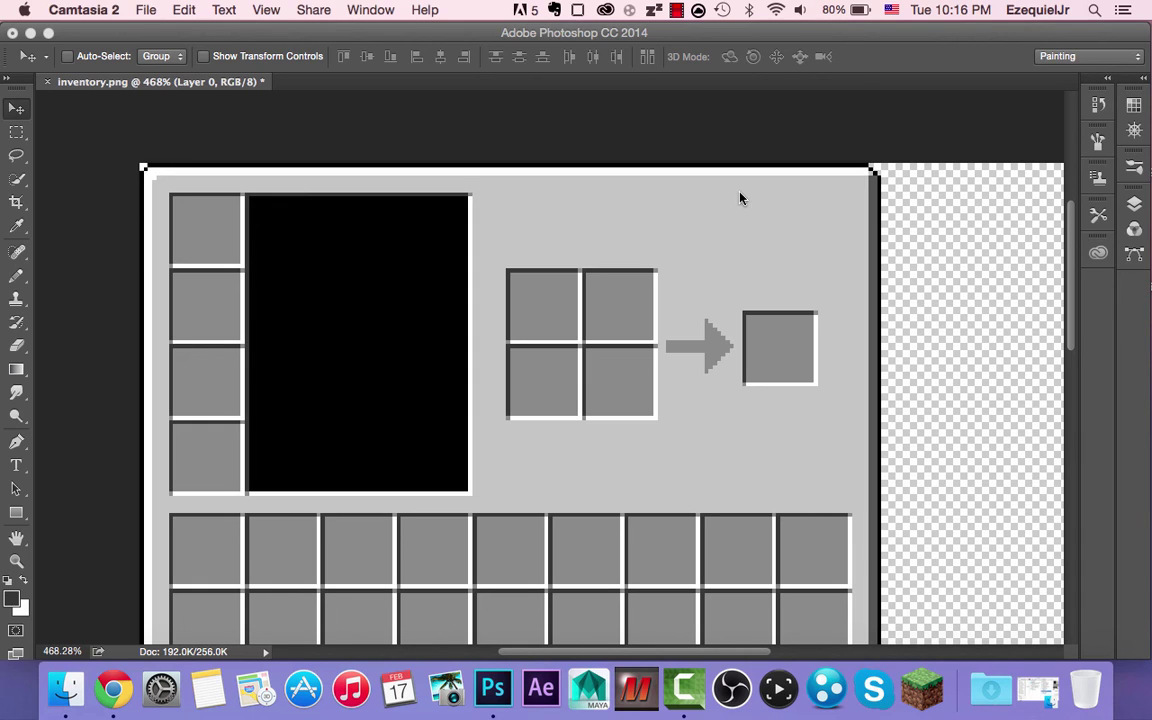
{"action": "scroll", "coordinate": [420, 160], "scroll_direction": "down", "scroll_amount": 10}
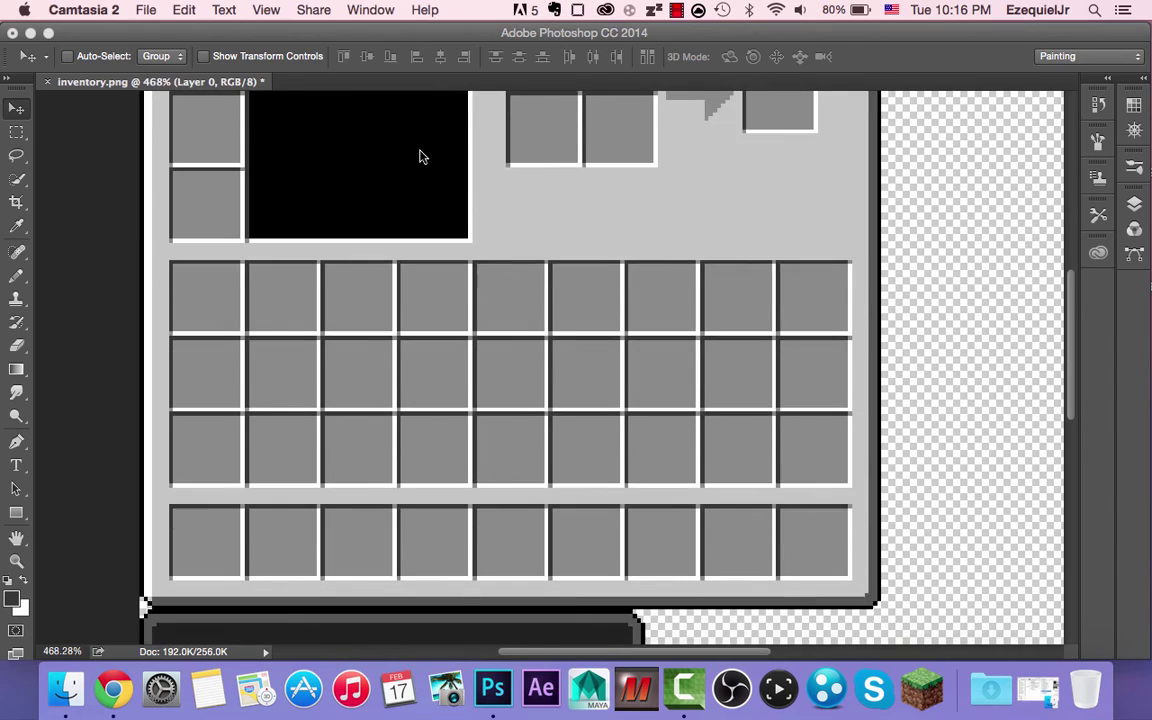
{"action": "scroll", "coordinate": [420, 157], "scroll_direction": "up", "scroll_amount": 2}
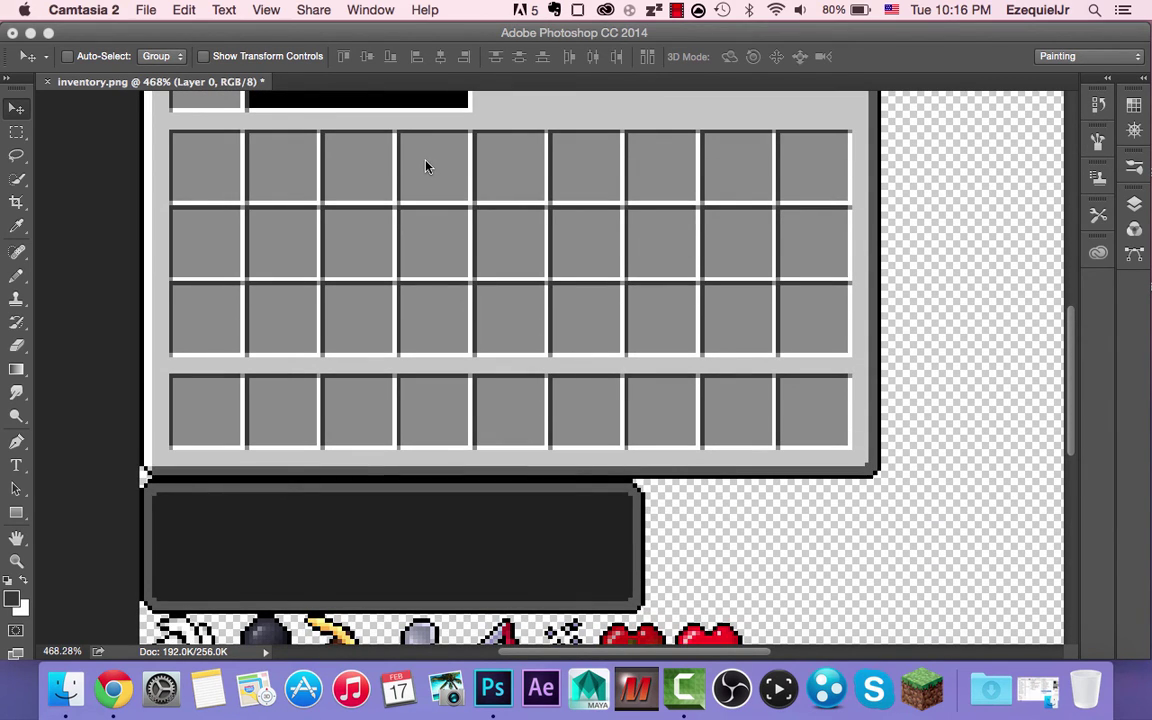
{"action": "left_click", "coordinate": [91, 196]}
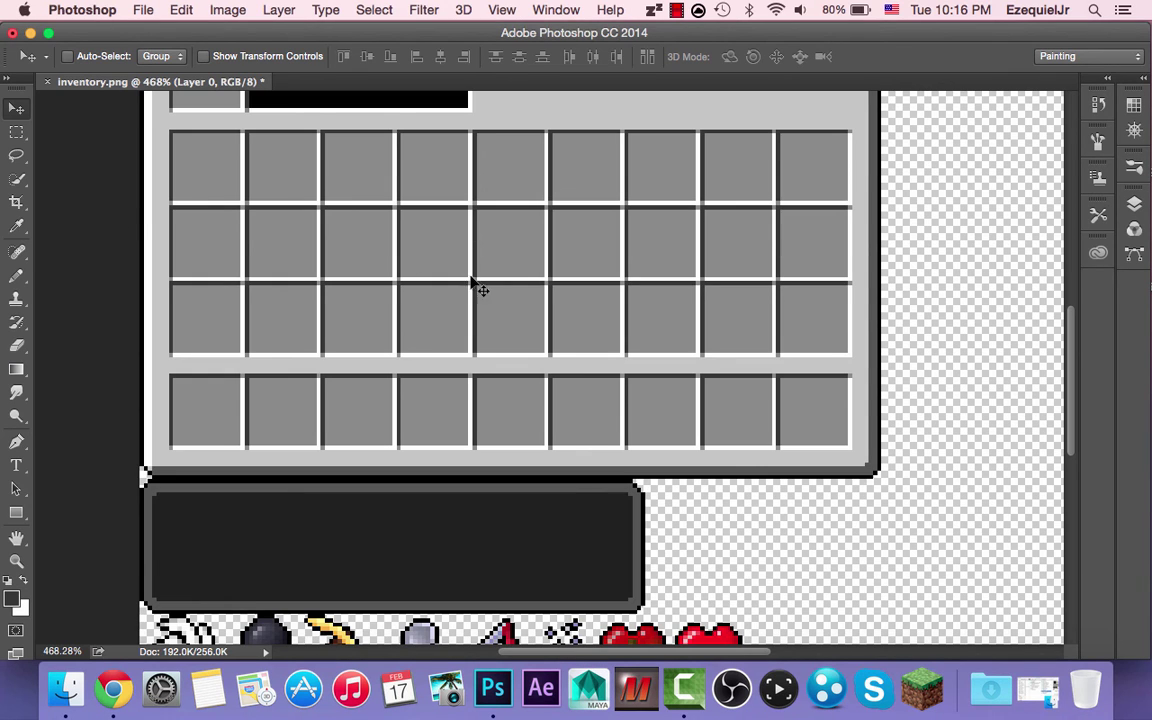
{"action": "scroll", "coordinate": [476, 283], "scroll_direction": "up", "scroll_amount": 12}
{"action": "scroll", "coordinate": [487, 262], "scroll_direction": "up", "scroll_amount": 2}
{"action": "scroll", "coordinate": [487, 258], "scroll_direction": "down", "scroll_amount": 6}
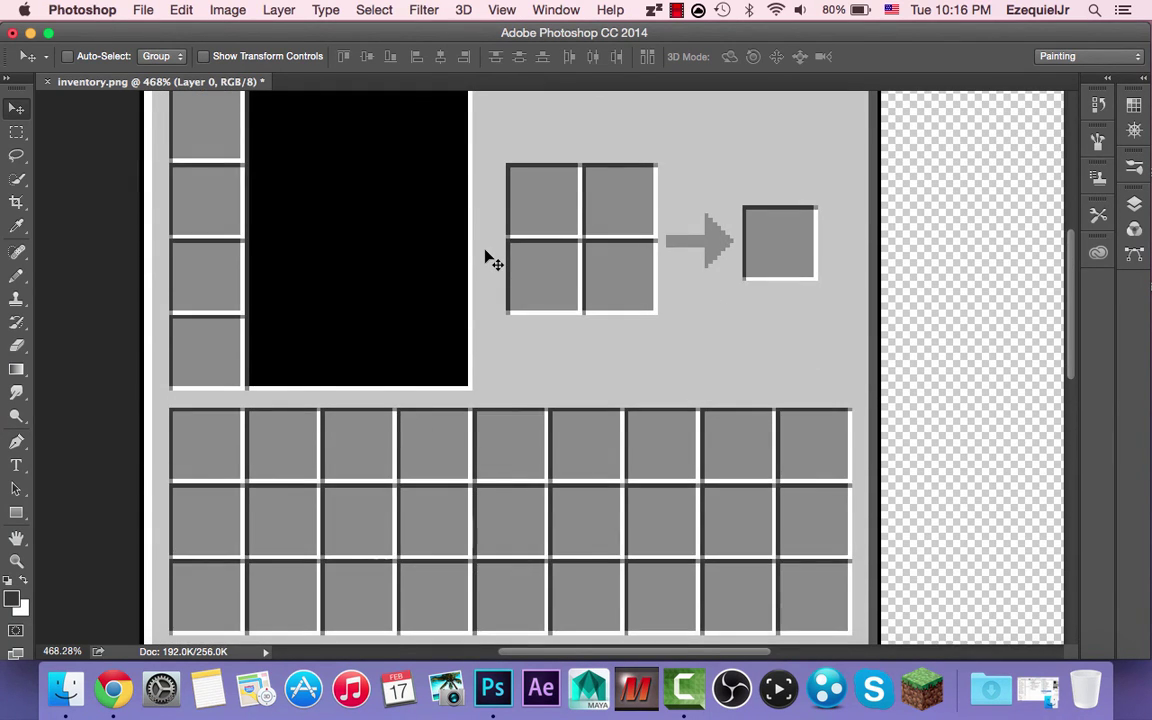
{"action": "scroll", "coordinate": [484, 258], "scroll_direction": "up", "scroll_amount": 1}
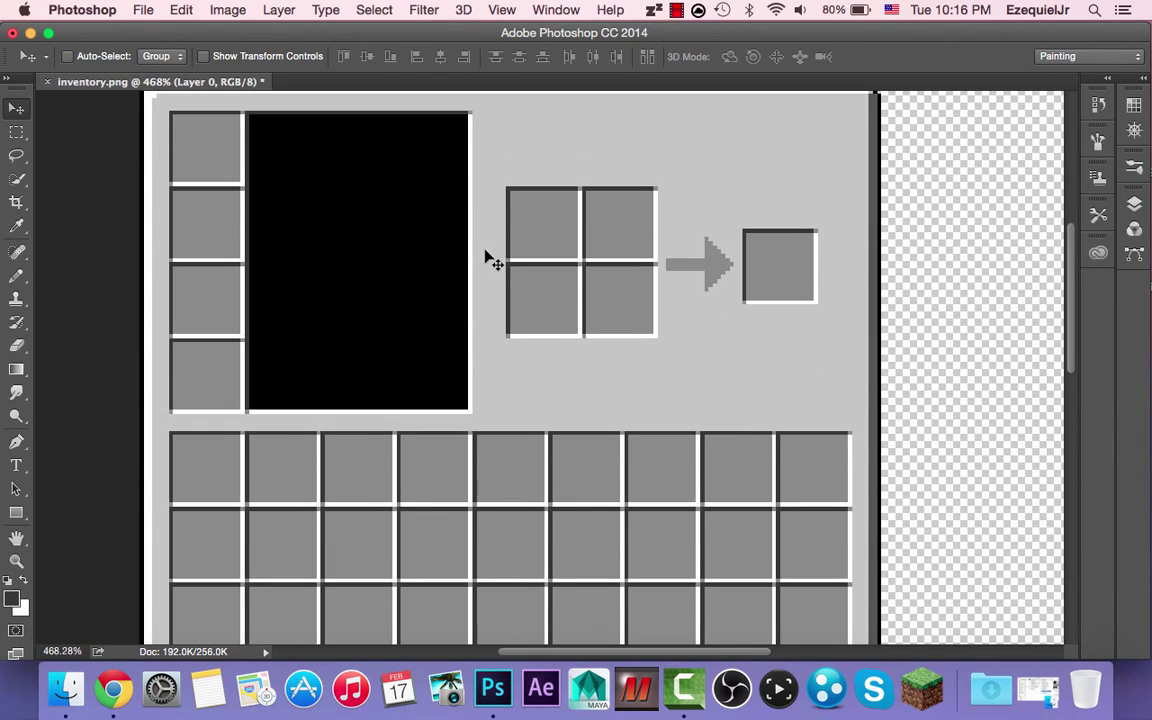
Browse the TTP pack to assets/minecraft/textures/gui/container and preview its inventory.png.
{"action": "left_click", "coordinate": [68, 698]}
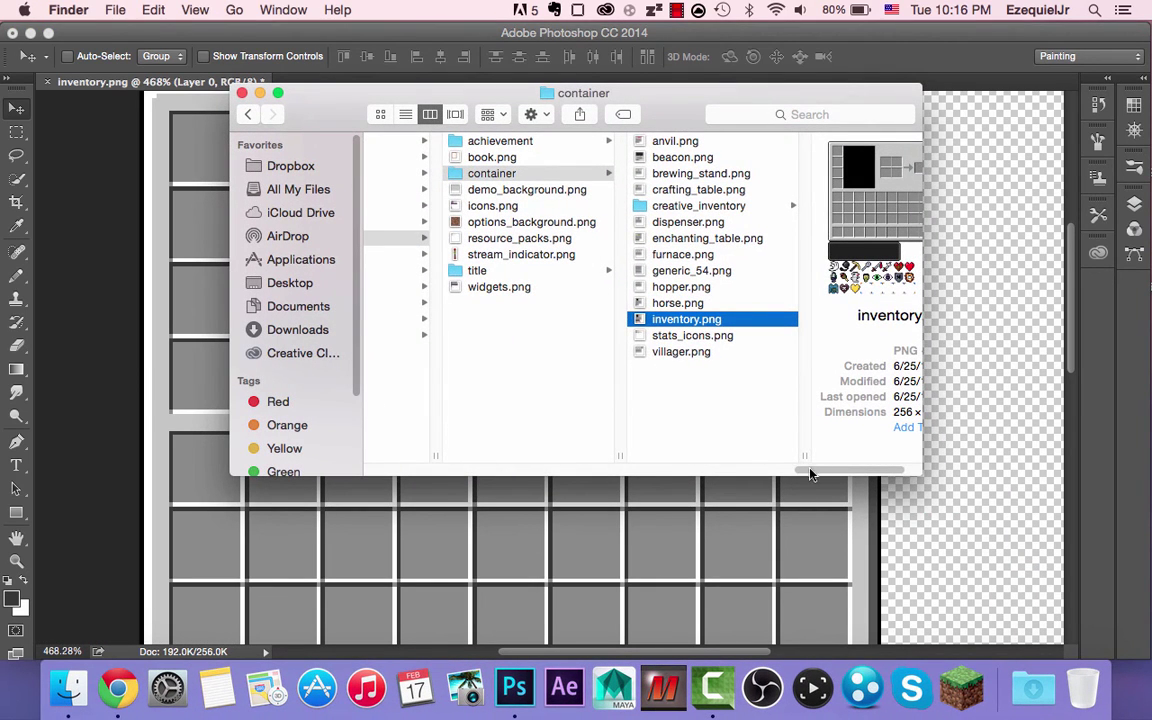
{"action": "left_click_drag", "start_coordinate": [811, 471], "coordinate": [625, 452]}
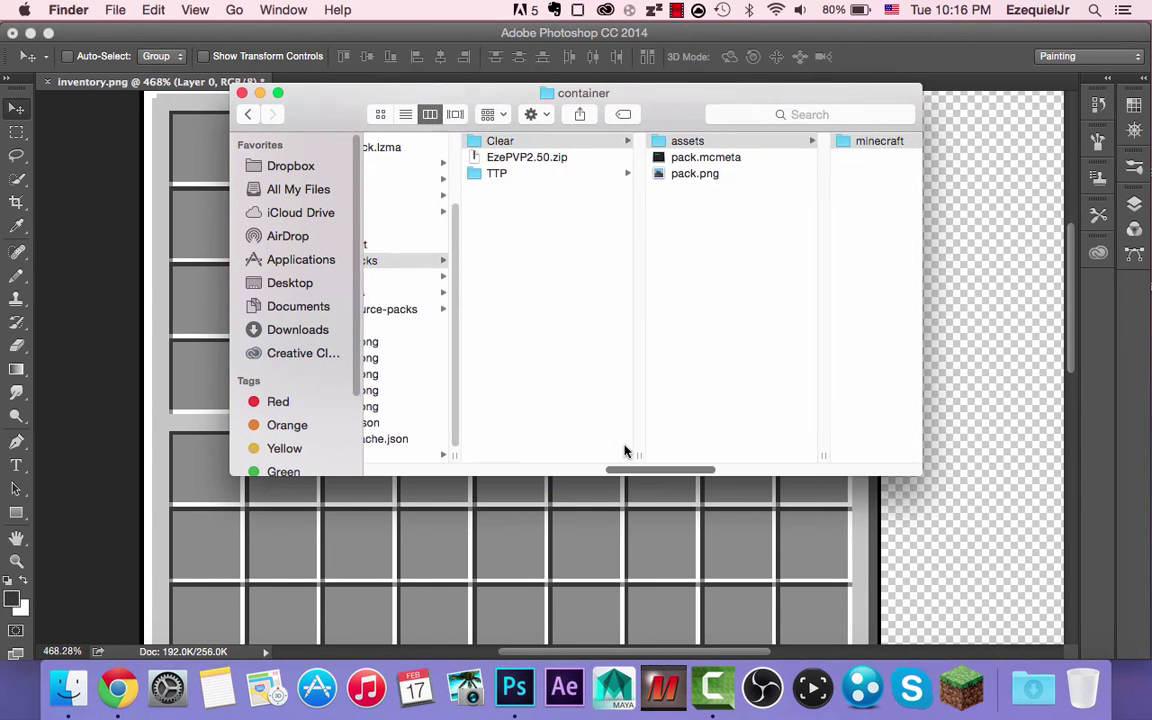
{"action": "left_click", "coordinate": [567, 145]}
{"action": "left_click", "coordinate": [567, 178]}
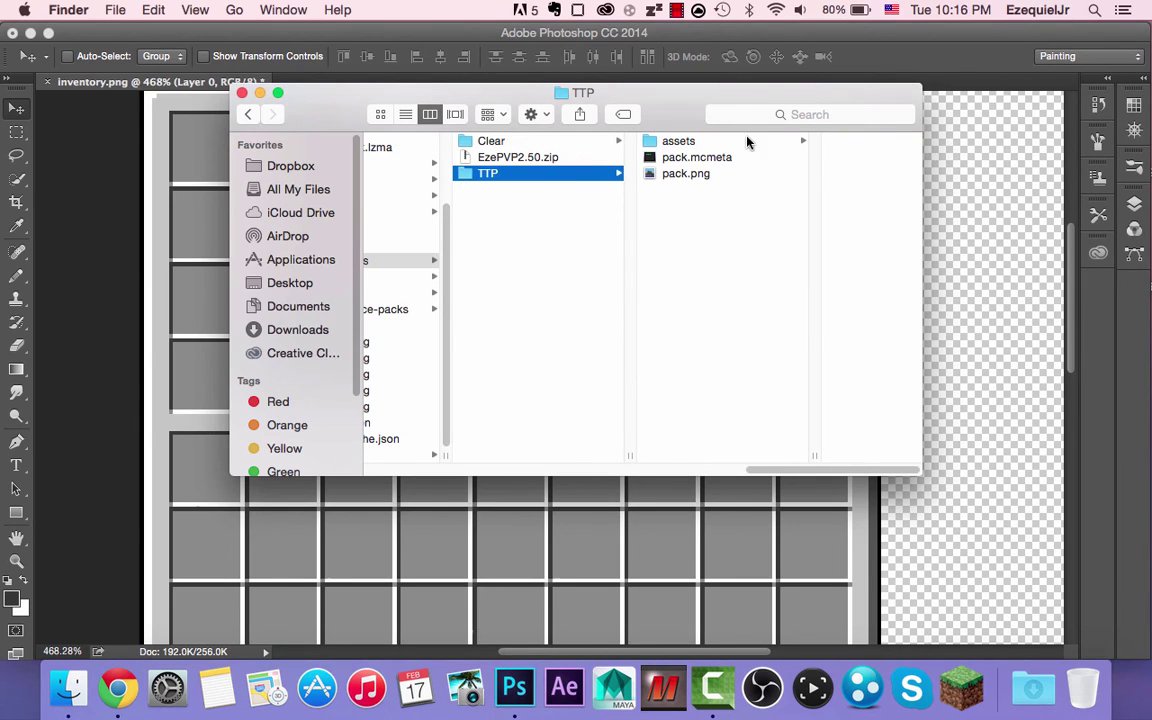
{"action": "left_click", "coordinate": [740, 157]}
{"action": "left_click", "coordinate": [600, 141]}
{"action": "left_click", "coordinate": [772, 141]}
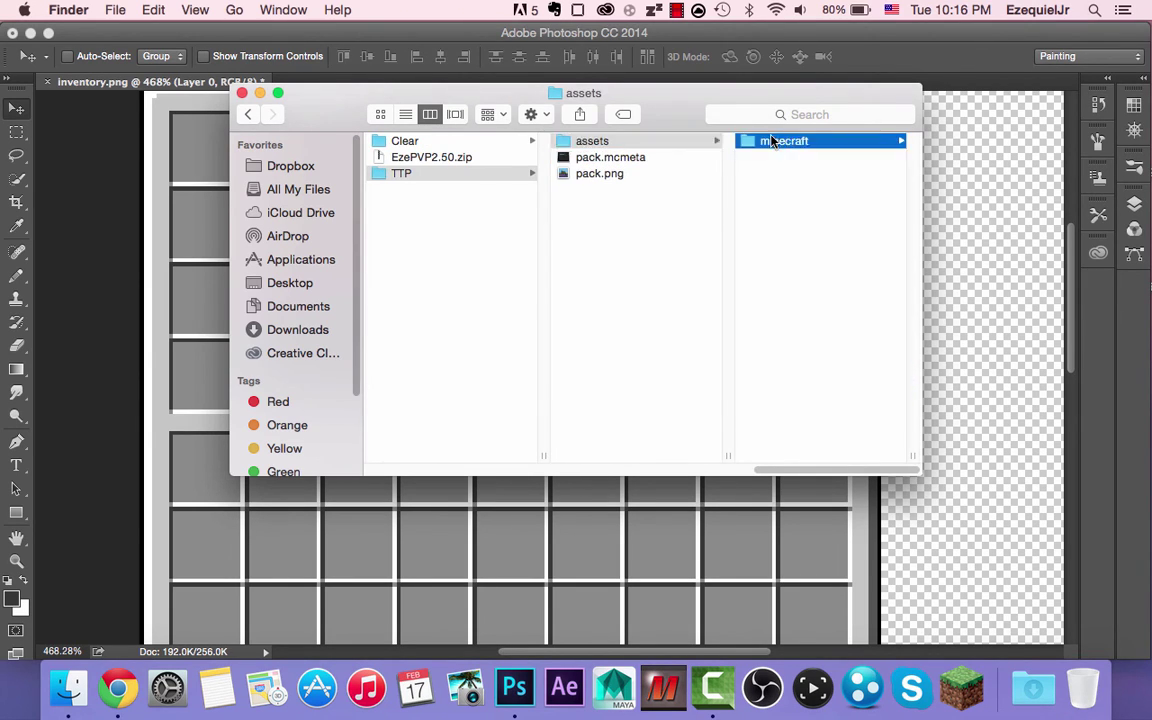
{"action": "left_click", "coordinate": [790, 207]}
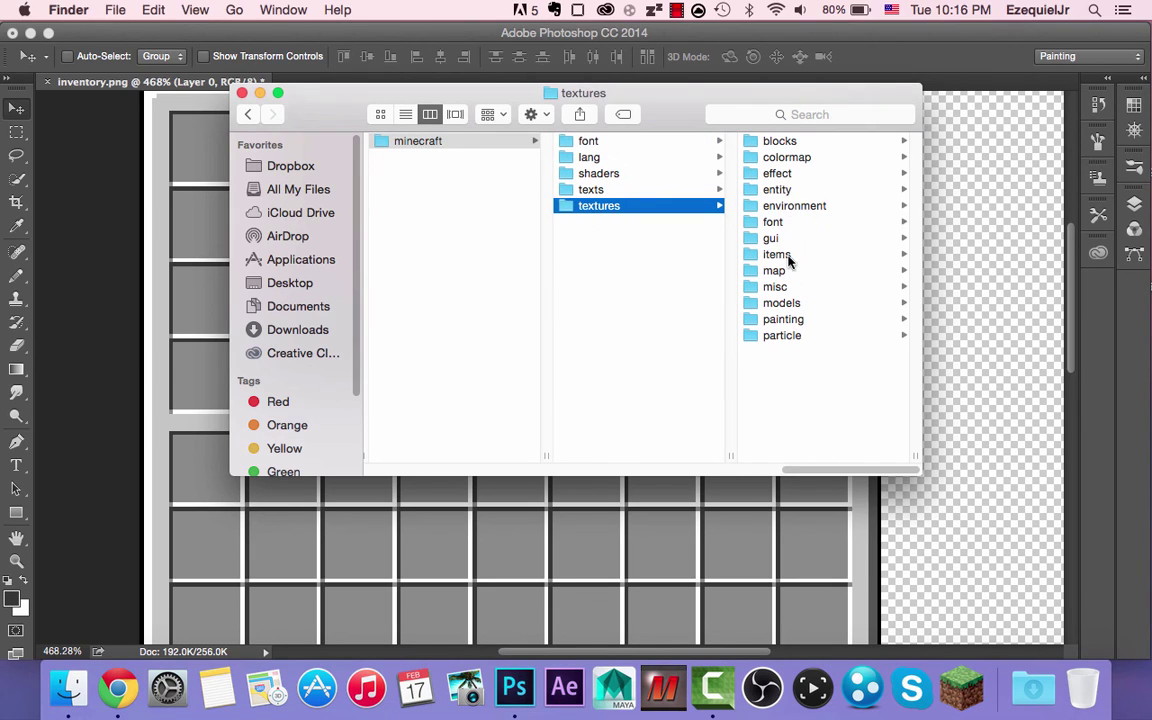
{"action": "left_click", "coordinate": [786, 240]}
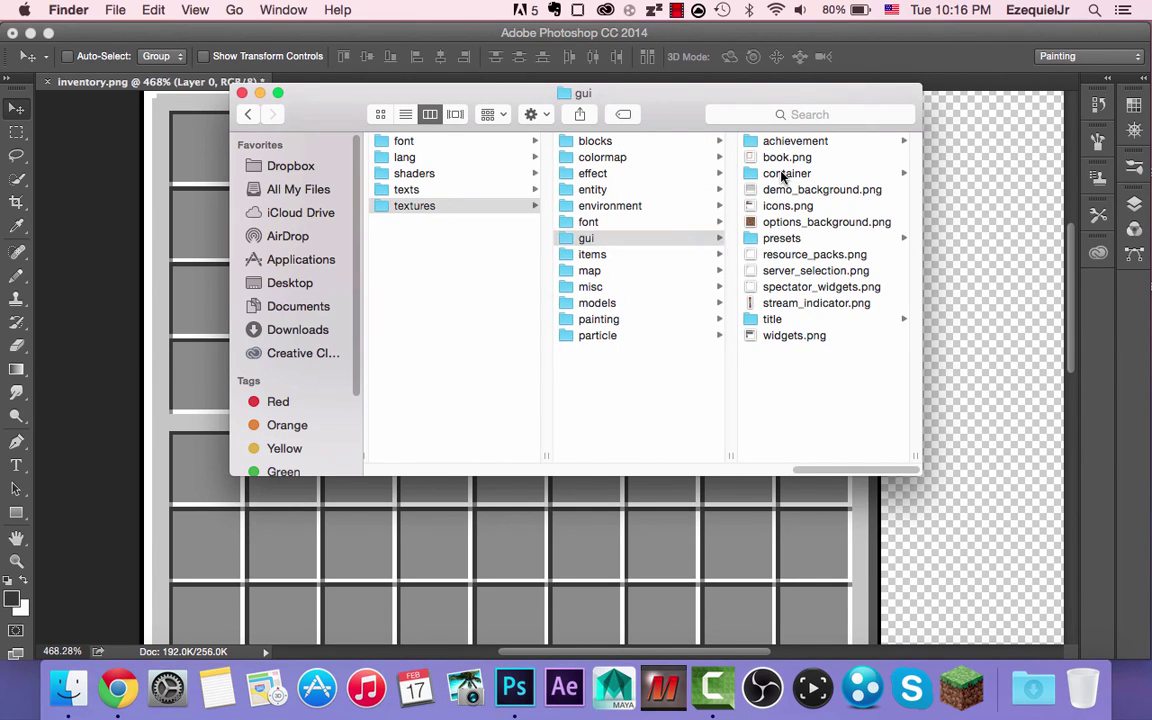
{"action": "left_click", "coordinate": [776, 175]}
{"action": "left_click", "coordinate": [797, 320]}
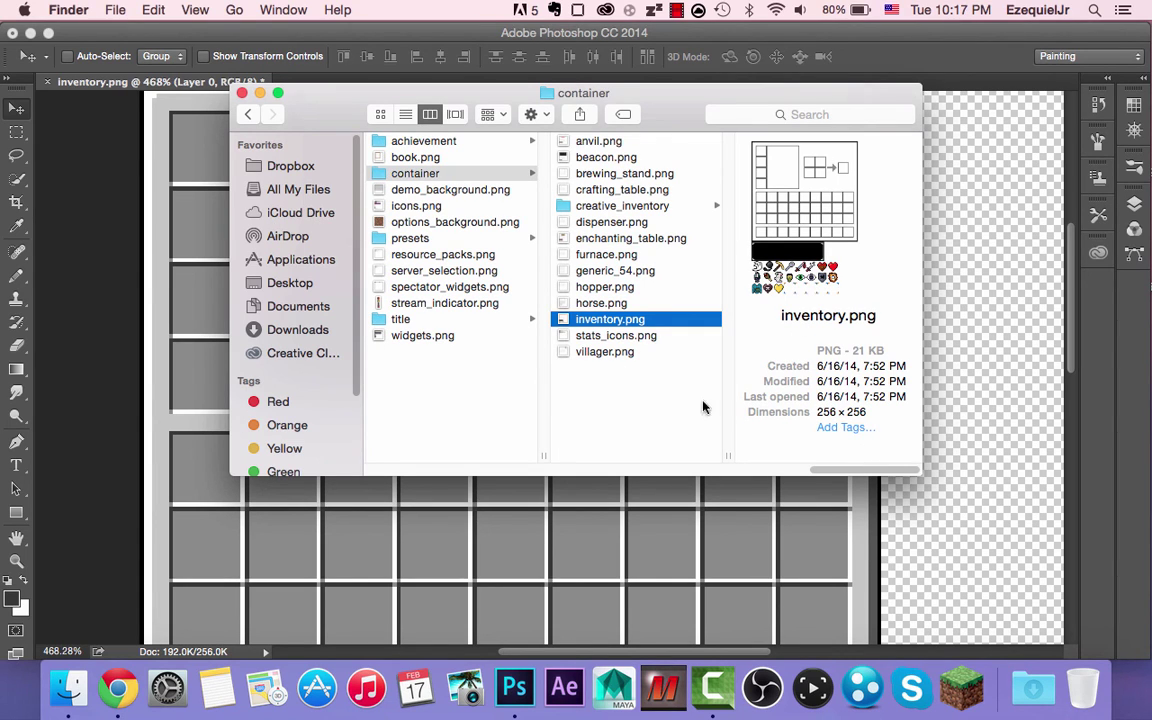
Browse the Clear pack's gui/container folder, preview its inventory.png, and close the browser.
{"action": "scroll", "coordinate": [700, 420], "scroll_direction": "left", "scroll_amount": 10}
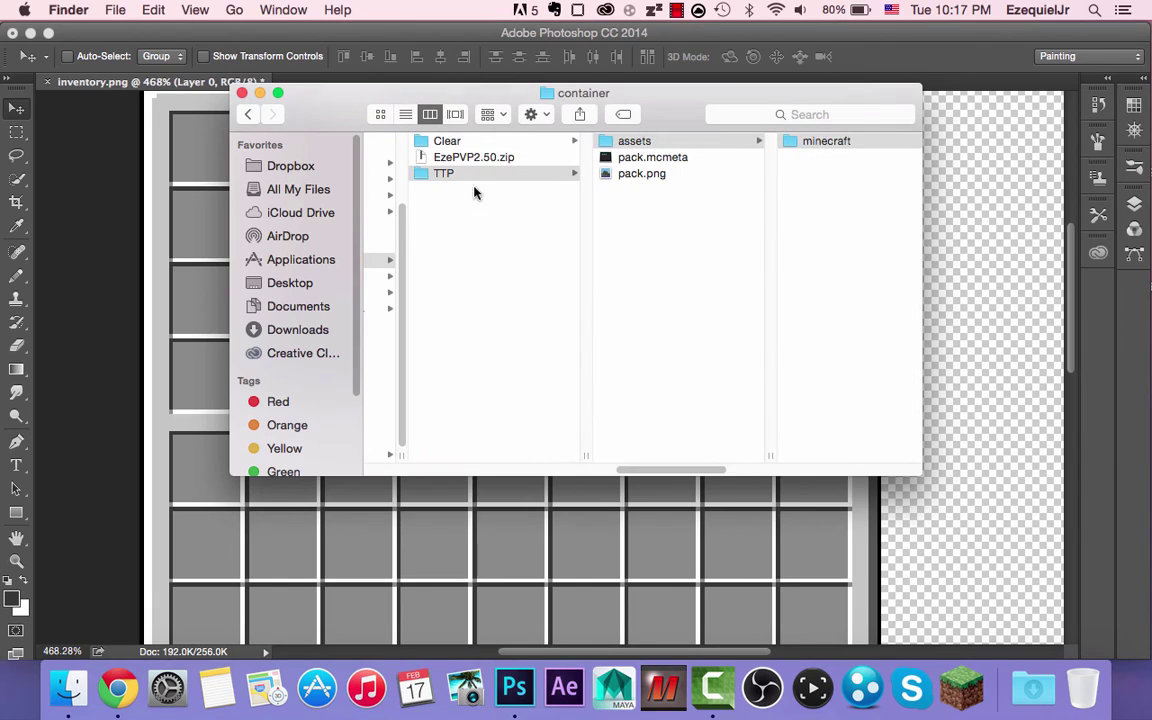
{"action": "left_click", "coordinate": [478, 141]}
{"action": "left_click", "coordinate": [612, 141]}
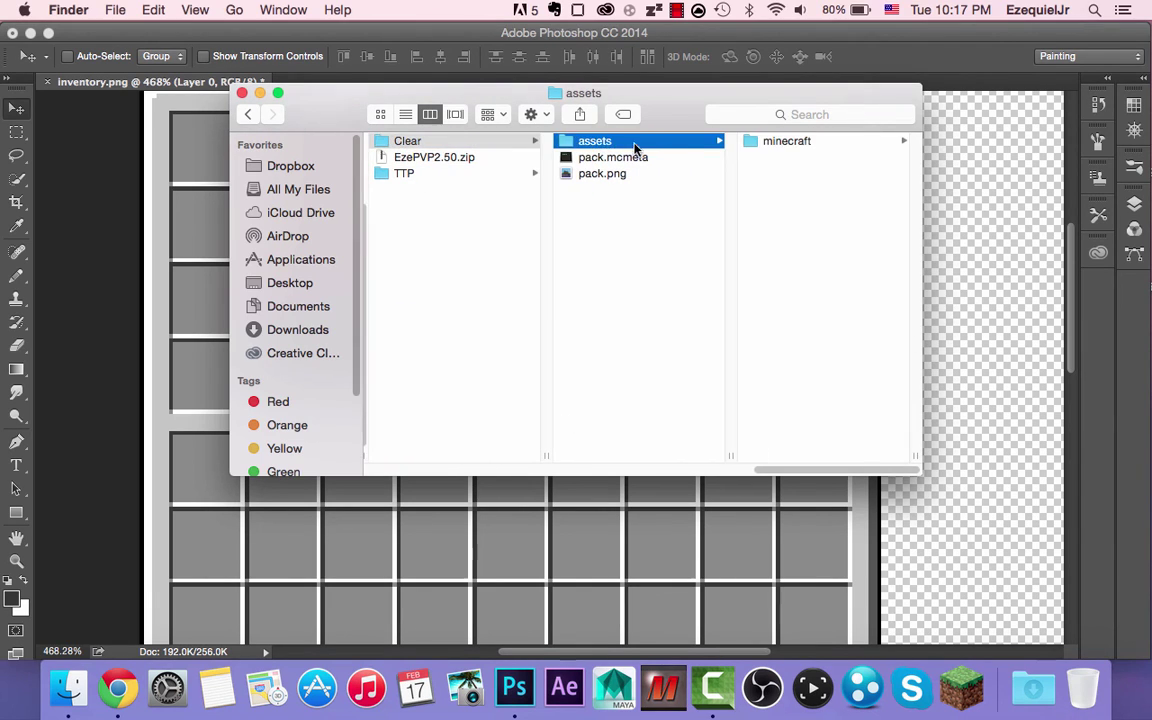
{"action": "left_click", "coordinate": [780, 141]}
{"action": "left_click", "coordinate": [805, 206]}
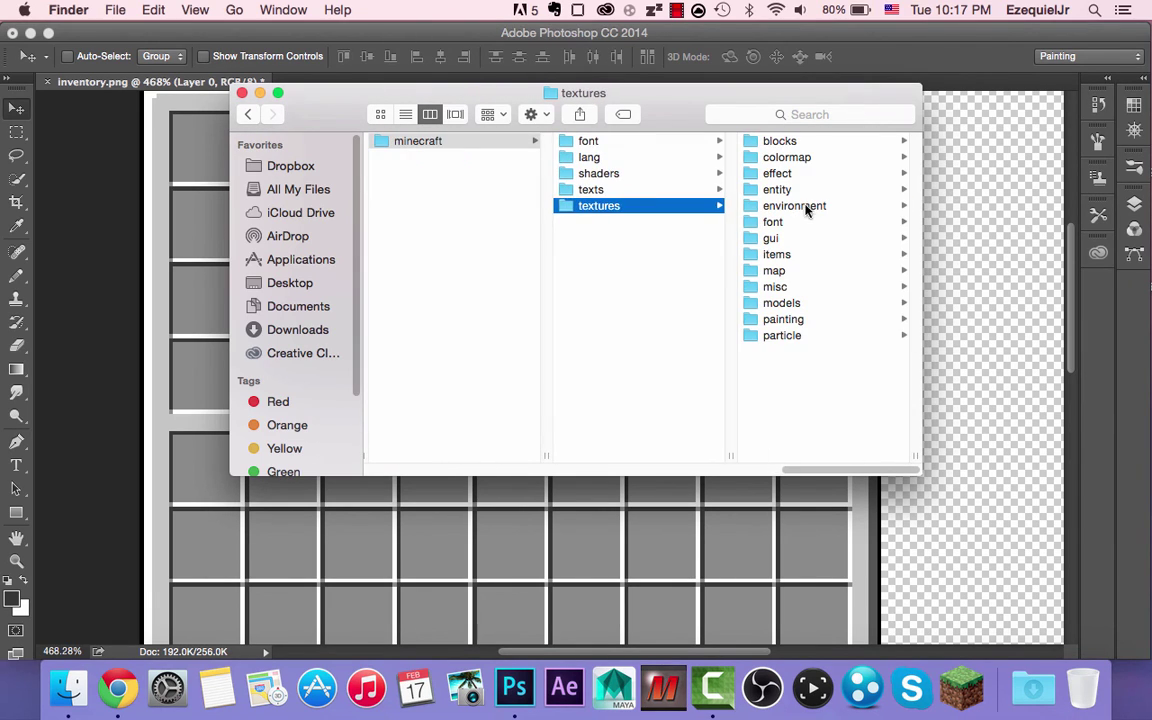
{"action": "left_click", "coordinate": [808, 237]}
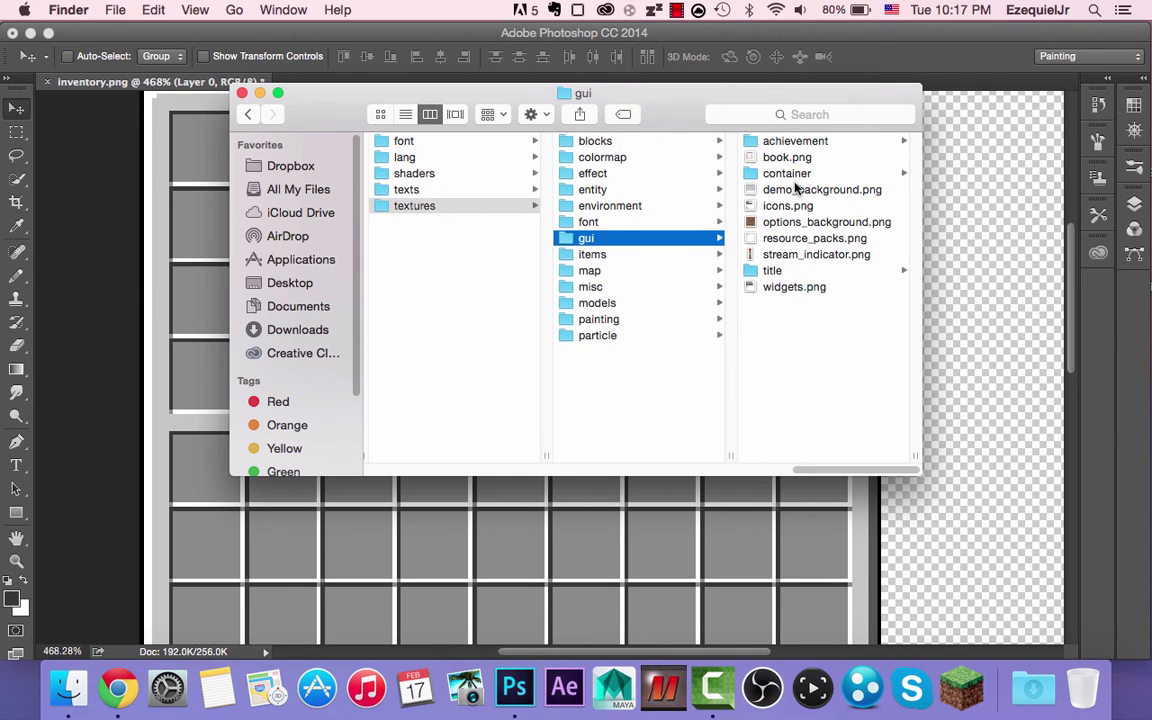
{"action": "left_click", "coordinate": [790, 174]}
{"action": "left_click", "coordinate": [790, 206]}
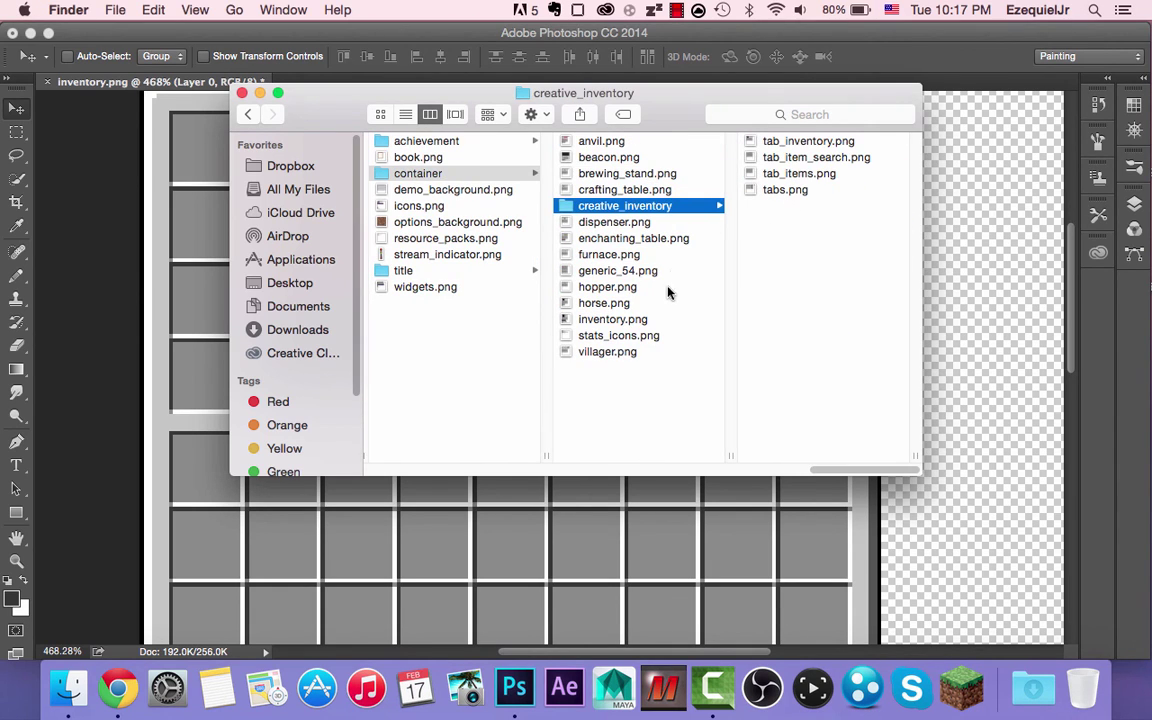
{"action": "left_click", "coordinate": [636, 321]}
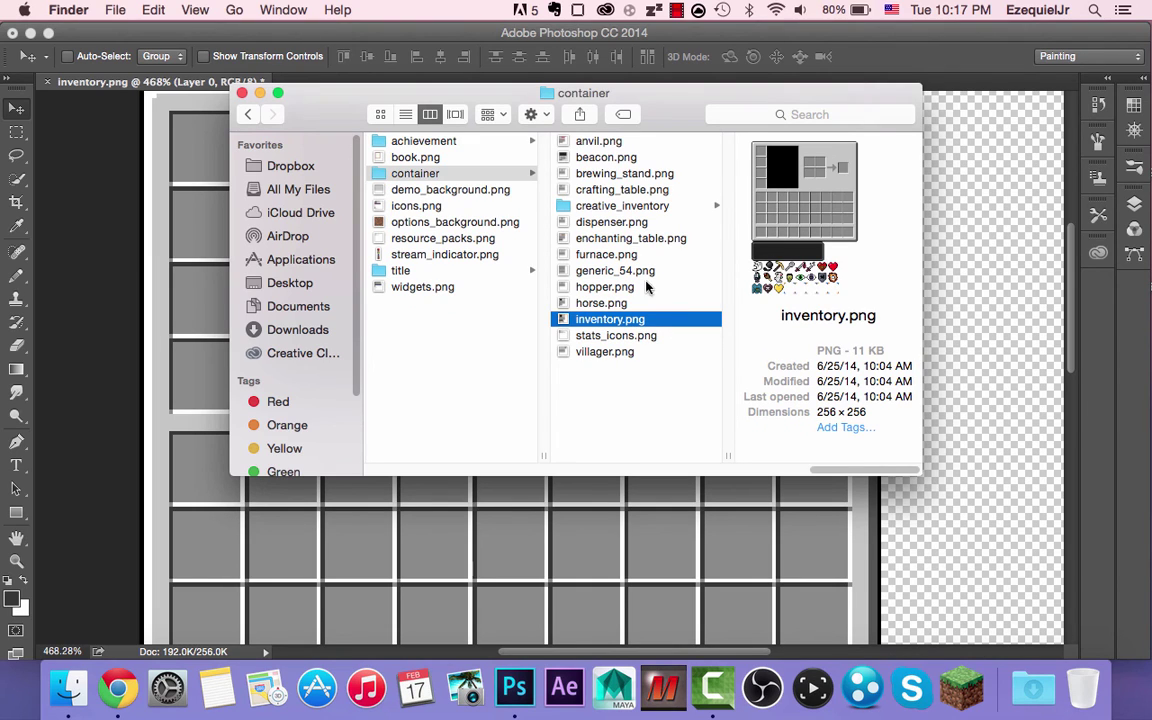
{"action": "left_click", "coordinate": [242, 93]}
Toggle Marquee and Move tools and zoom out to about 222% to show the whole sheet.
{"action": "scroll", "coordinate": [290, 265], "scroll_direction": "up", "scroll_amount": 3}
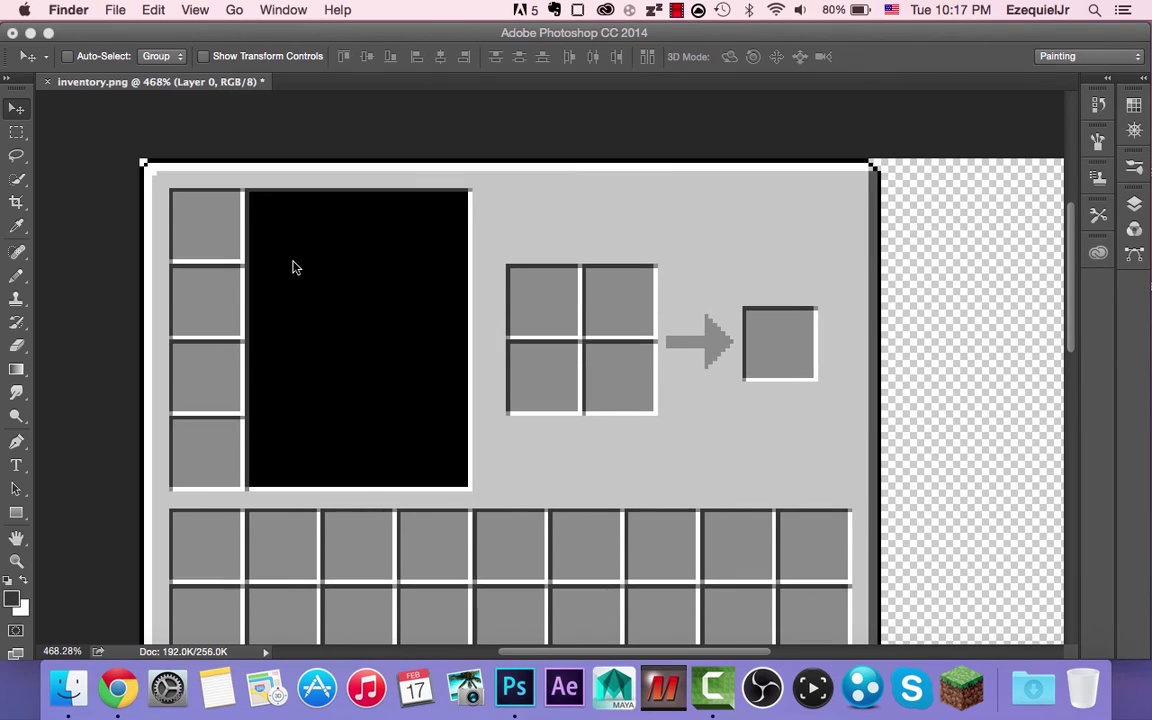
{"action": "scroll", "coordinate": [290, 262], "scroll_direction": "down", "scroll_amount": 1}
{"action": "left_click", "coordinate": [64, 139]}
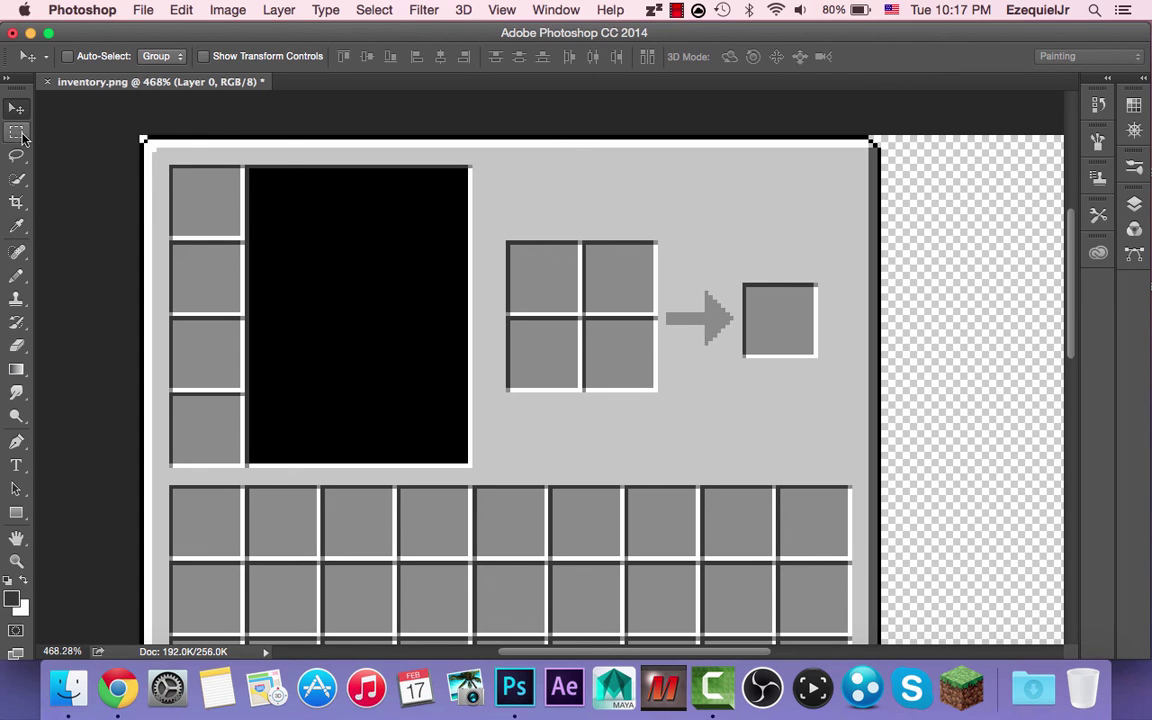
{"action": "left_click", "coordinate": [16, 132]}
{"action": "left_click", "coordinate": [16, 108]}
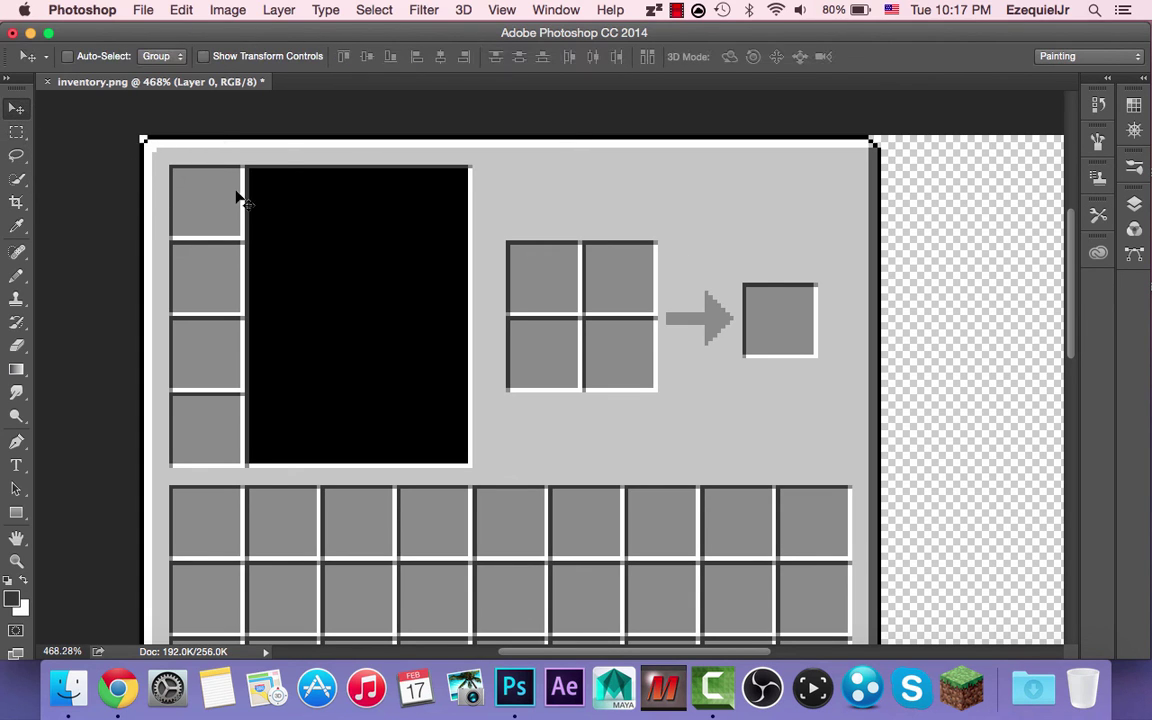
{"action": "scroll", "coordinate": [237, 195], "scroll_direction": "up", "scroll_amount": 3}
{"action": "scroll", "coordinate": [237, 198], "scroll_direction": "down", "scroll_amount": 7}
{"action": "scroll", "coordinate": [242, 200], "scroll_direction": "up", "scroll_amount": 1}
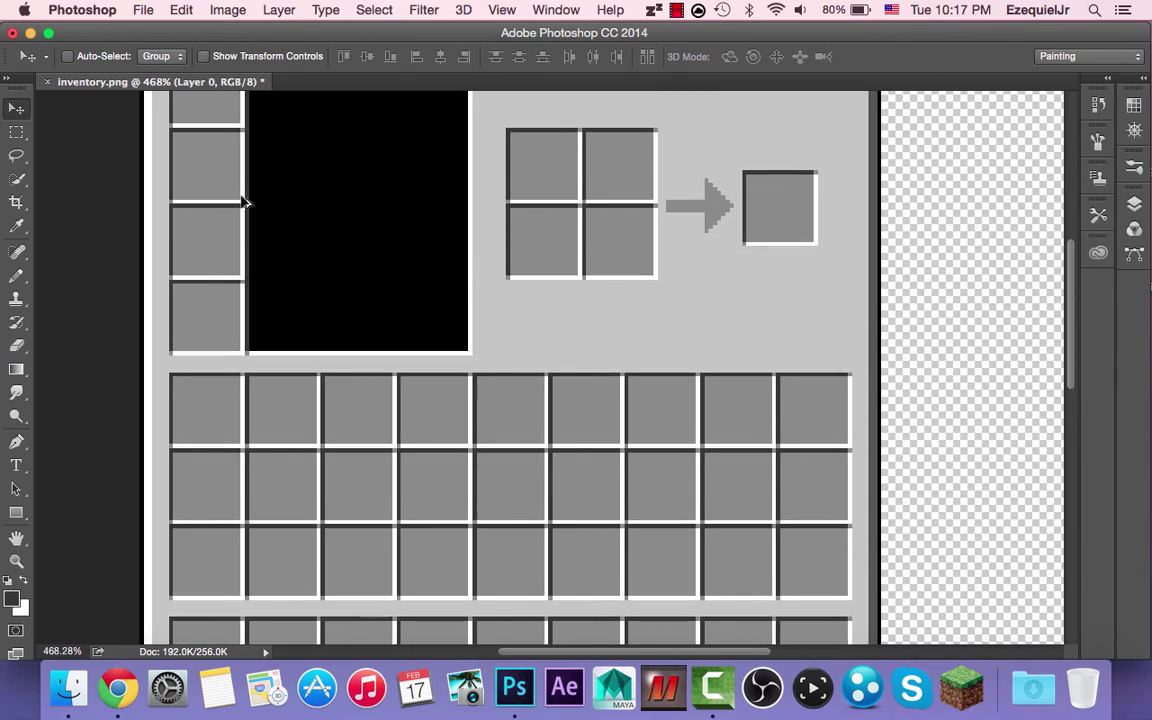
{"action": "scroll", "coordinate": [316, 200], "scroll_direction": "down", "scroll_amount": 6}
{"action": "scroll", "coordinate": [316, 200], "scroll_direction": "up", "scroll_amount": 4}
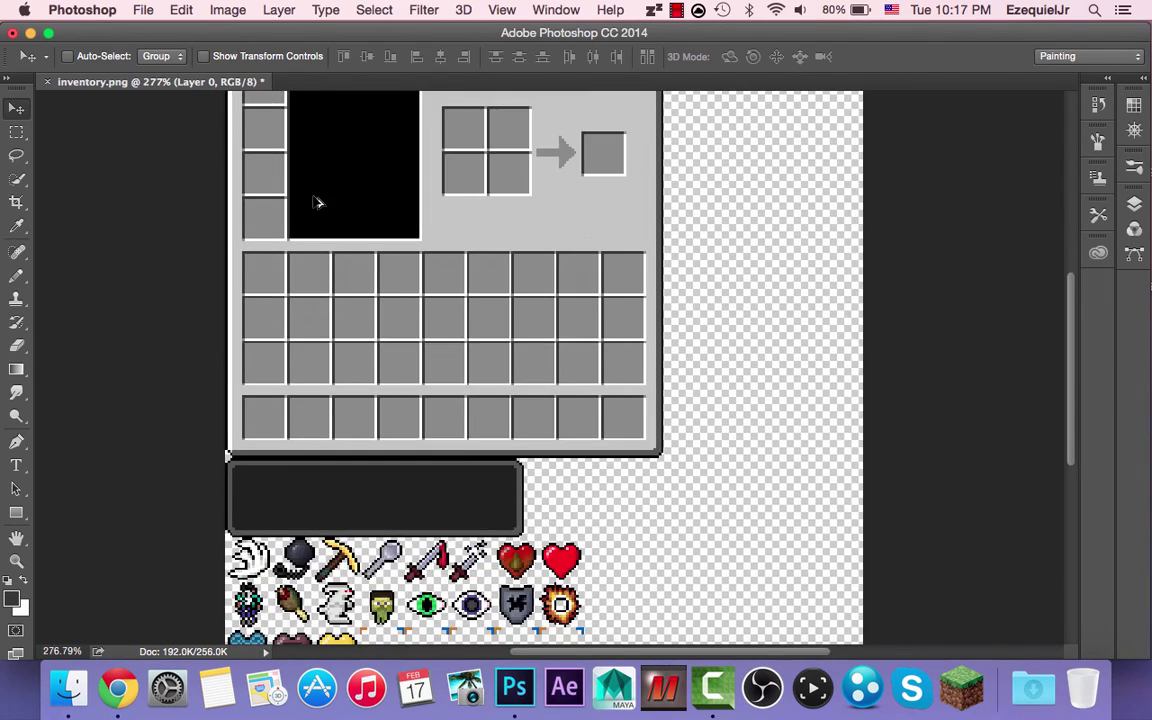
{"action": "scroll", "coordinate": [313, 195], "scroll_direction": "down", "scroll_amount": 1}
{"action": "scroll", "coordinate": [312, 192], "scroll_direction": "up", "scroll_amount": 2}
{"action": "scroll", "coordinate": [314, 196], "scroll_direction": "right", "scroll_amount": 2}
{"action": "scroll", "coordinate": [314, 196], "scroll_direction": "down", "scroll_amount": 5}
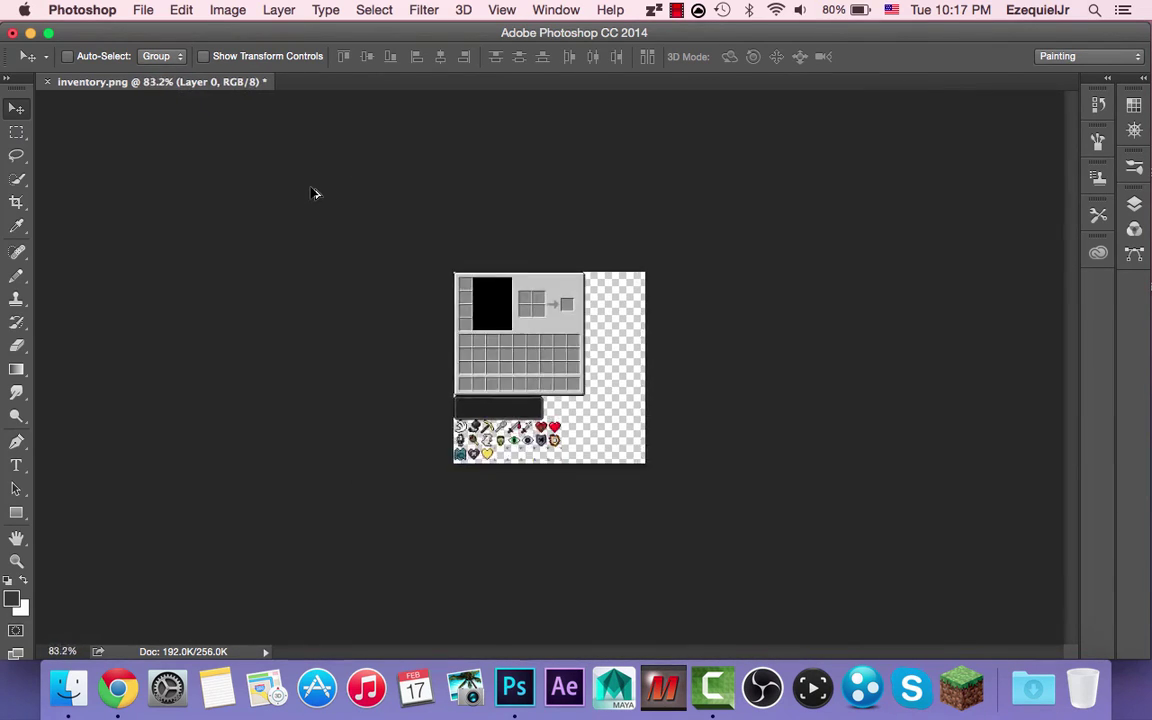
{"action": "scroll", "coordinate": [314, 190], "scroll_direction": "up", "scroll_amount": 4}
{"action": "scroll", "coordinate": [313, 192], "scroll_direction": "down", "scroll_amount": 1}
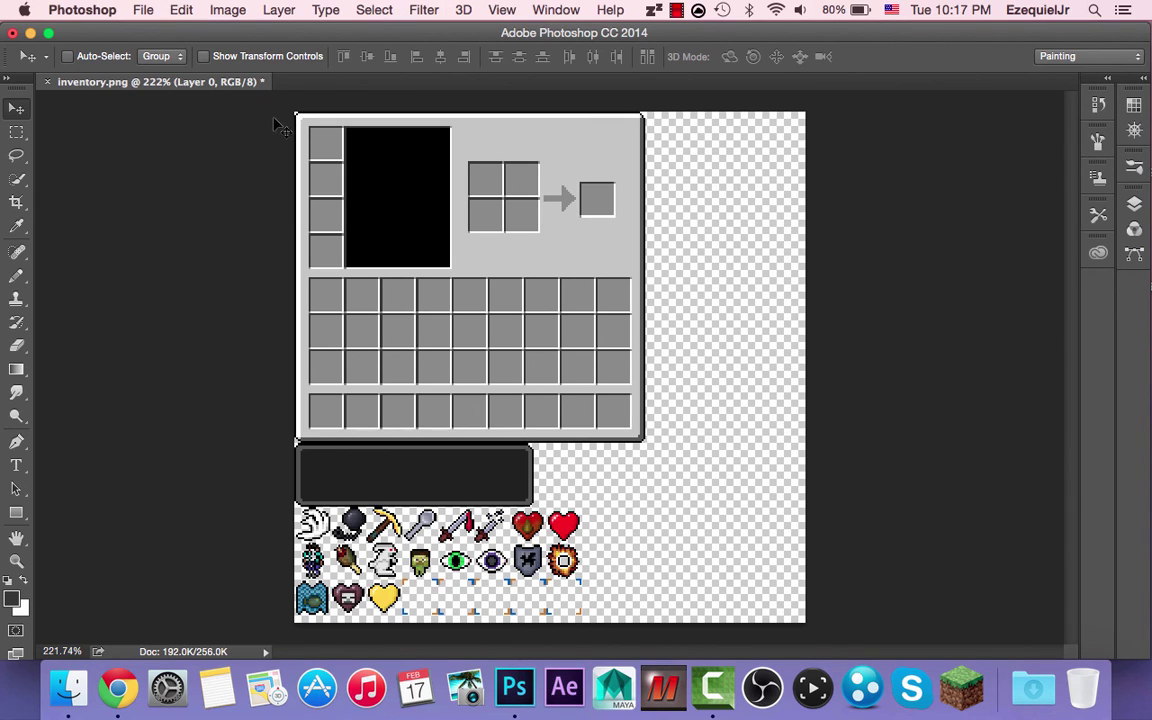
Draw a rectangular marquee around the inventory panel, then undo it.
{"action": "left_click", "coordinate": [15, 131]}
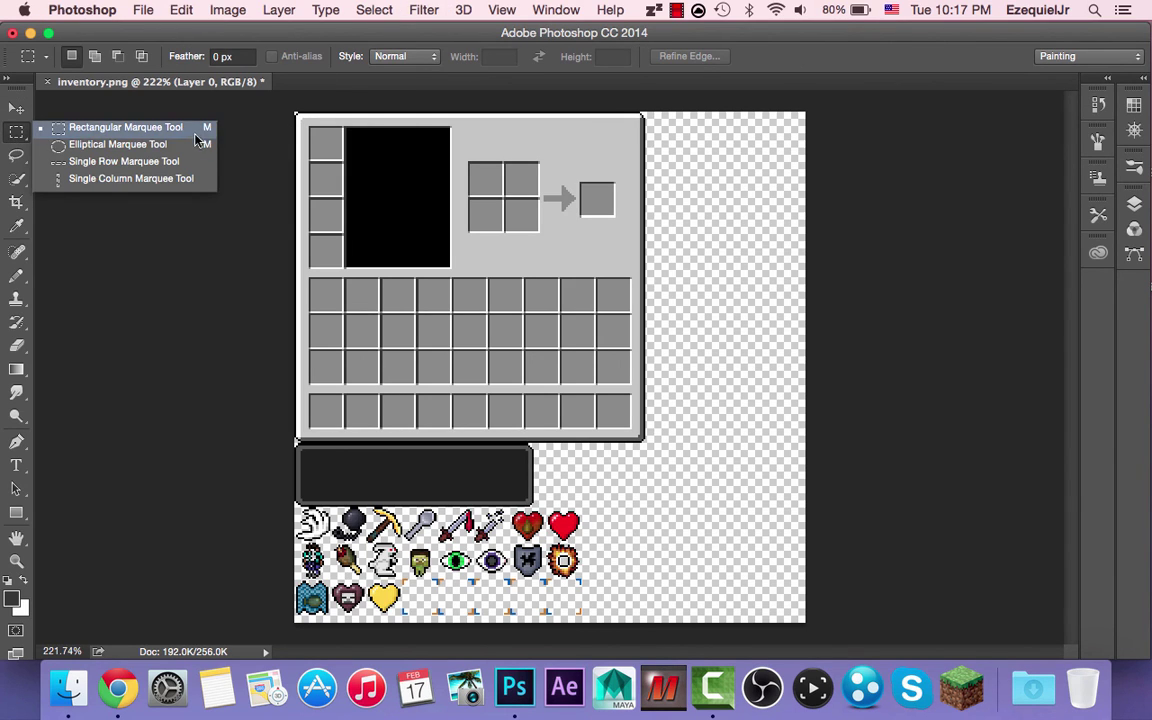
{"action": "left_click", "coordinate": [180, 127]}
{"action": "left_click_drag", "start_coordinate": [296, 114], "coordinate": [650, 450]}
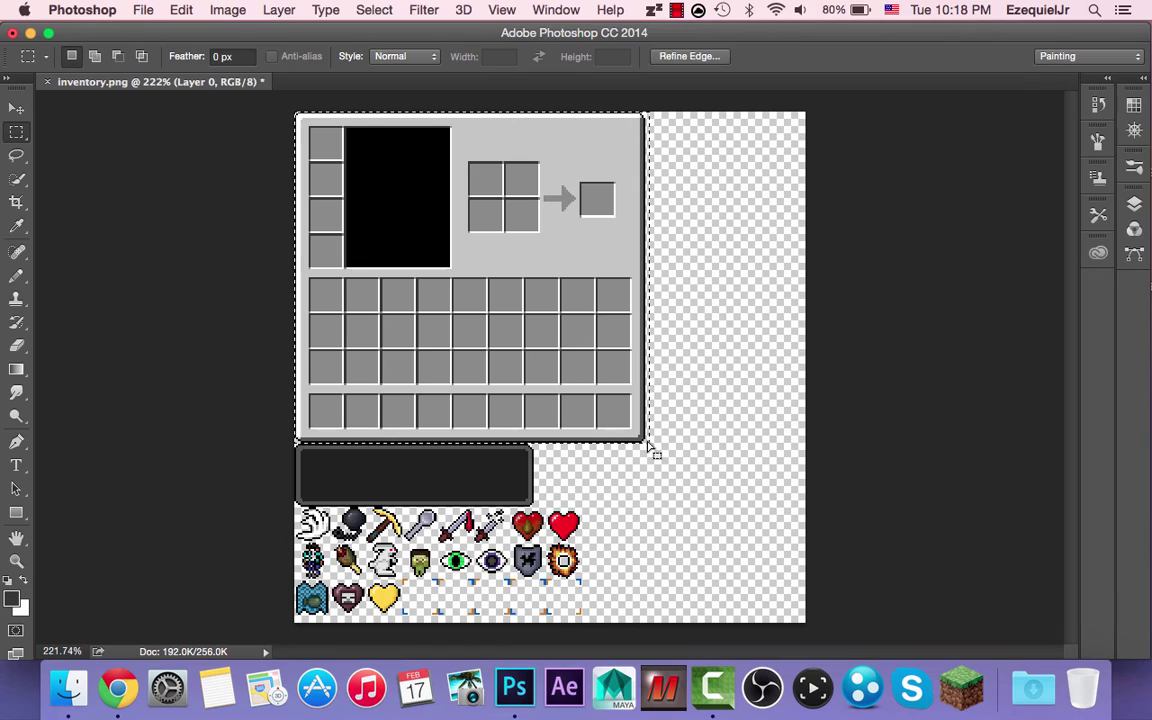
{"action": "left_click", "coordinate": [16, 107]}
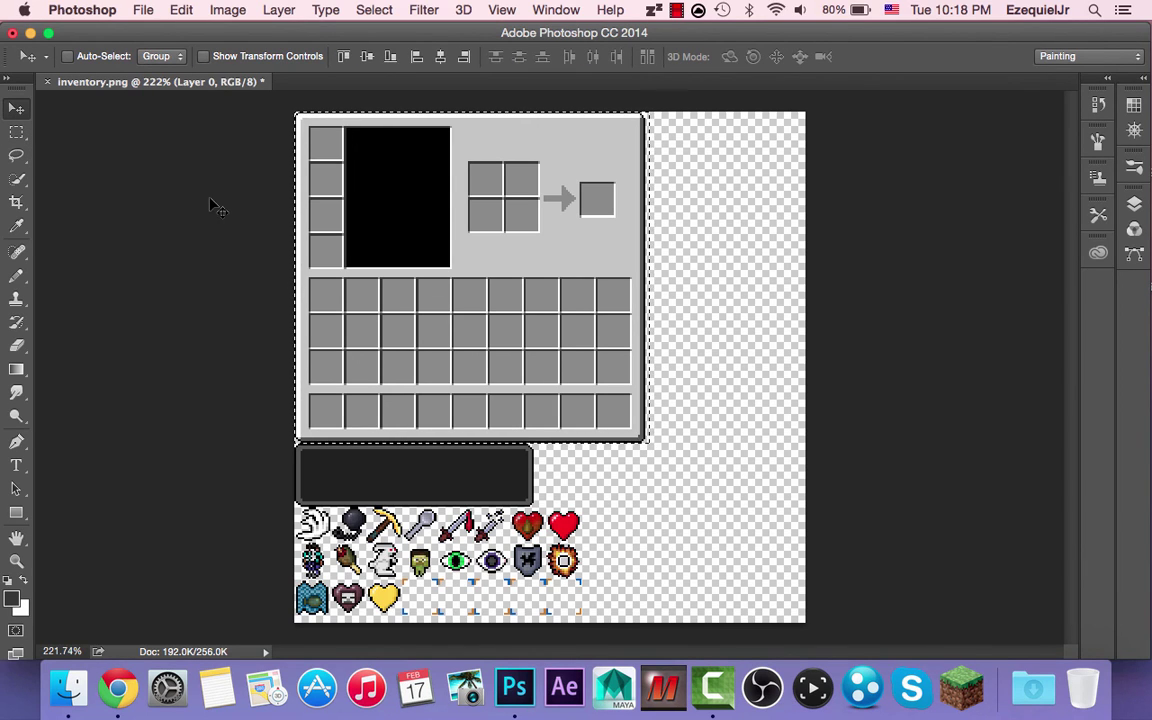
{"action": "key", "text": "super+z"}
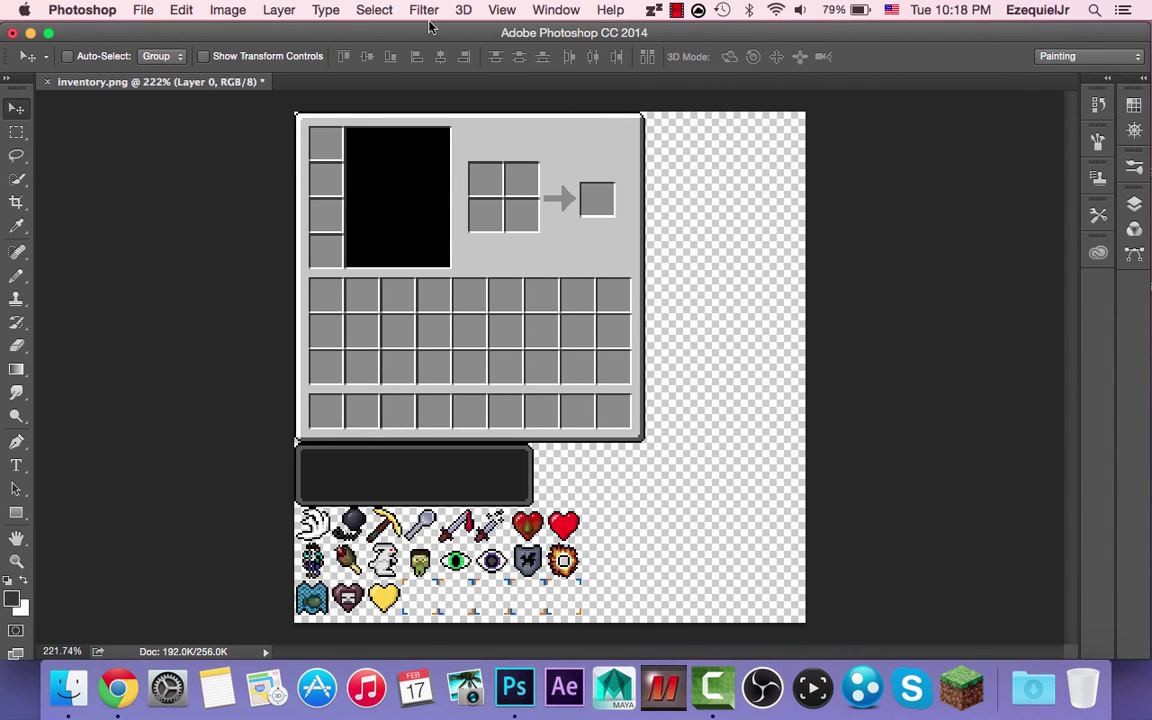
Select the black box via Color Range and delete it to transparency.
{"action": "left_click", "coordinate": [376, 10]}
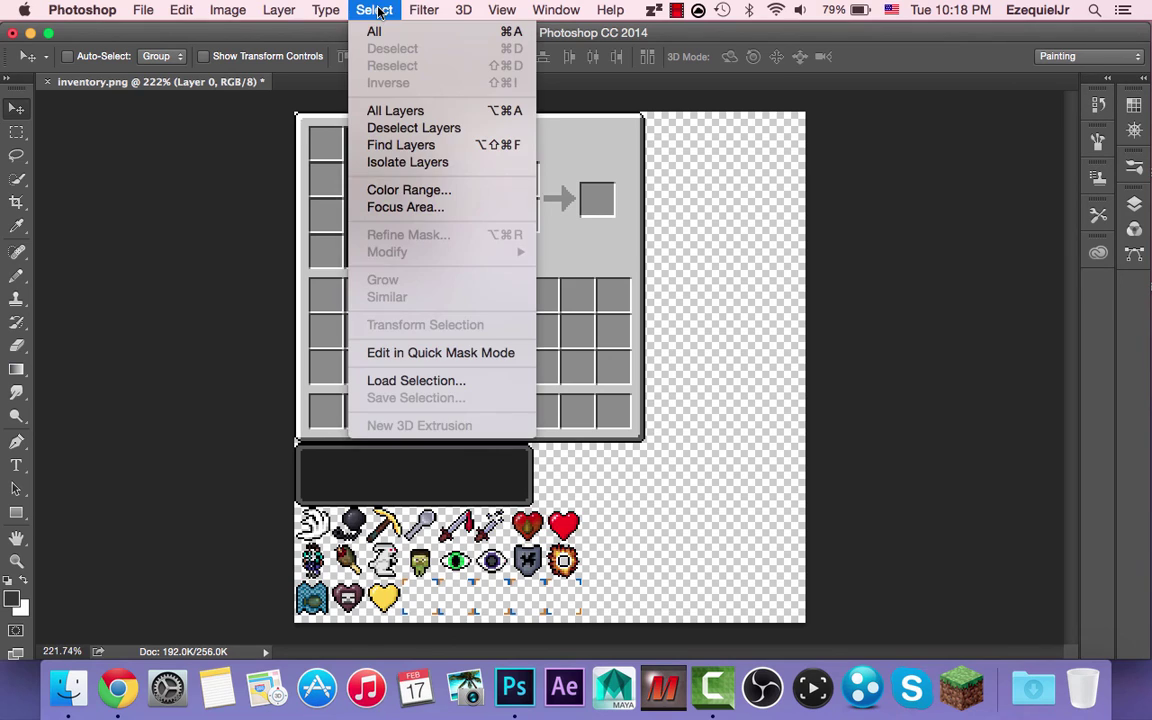
{"action": "left_click", "coordinate": [410, 189]}
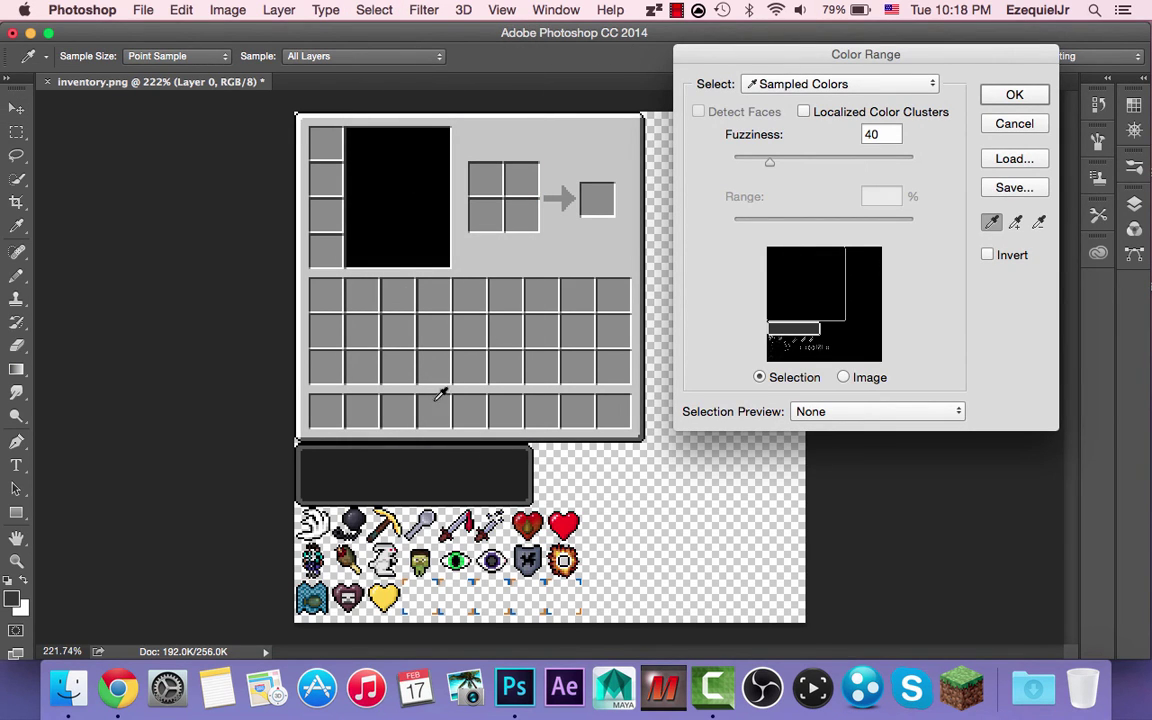
{"action": "left_click", "coordinate": [356, 212]}
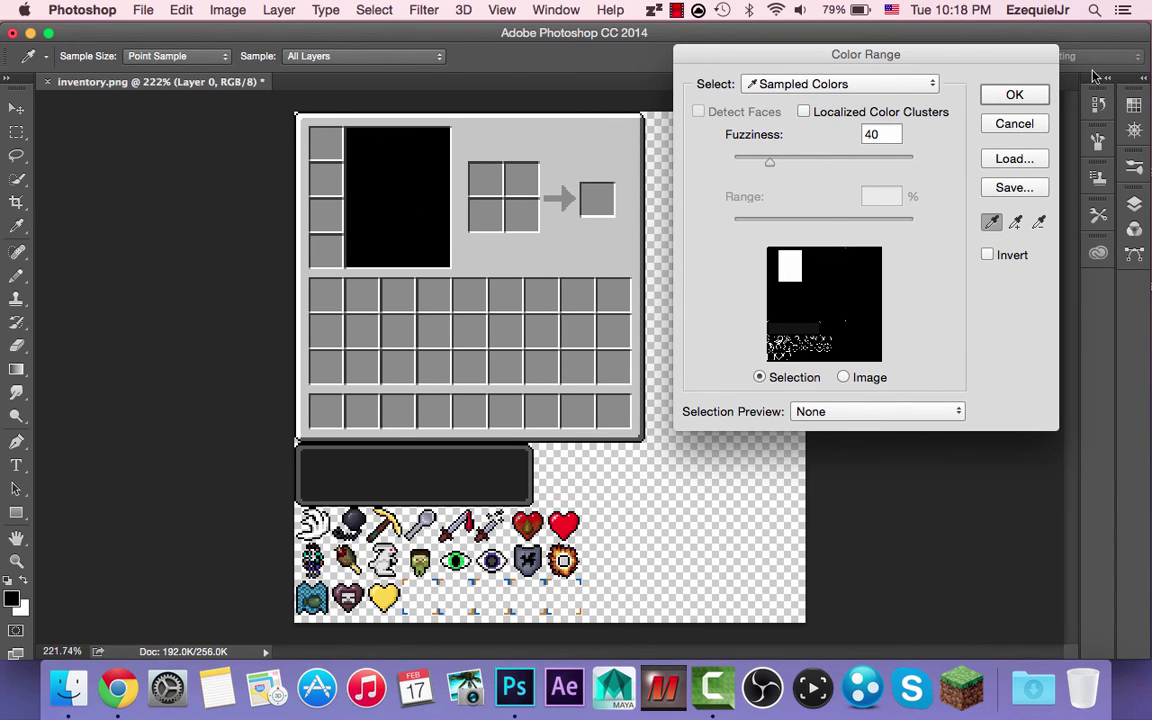
{"action": "left_click", "coordinate": [1020, 94]}
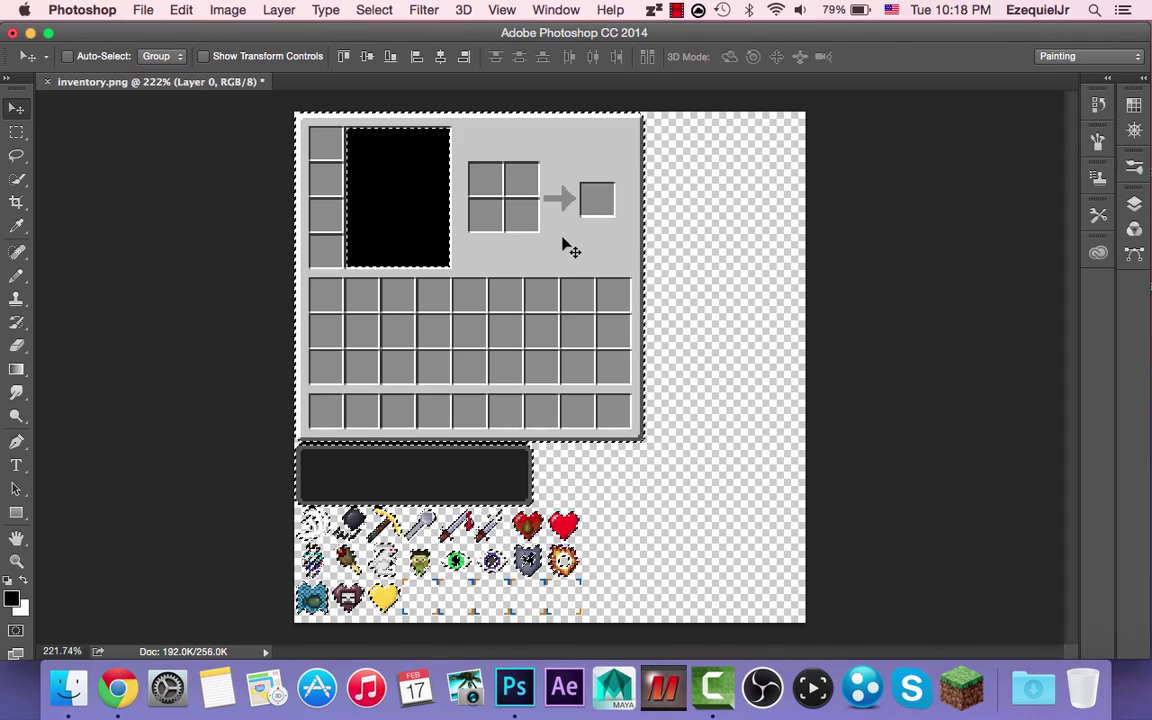
{"action": "scroll", "coordinate": [555, 237], "scroll_direction": "up", "scroll_amount": 2}
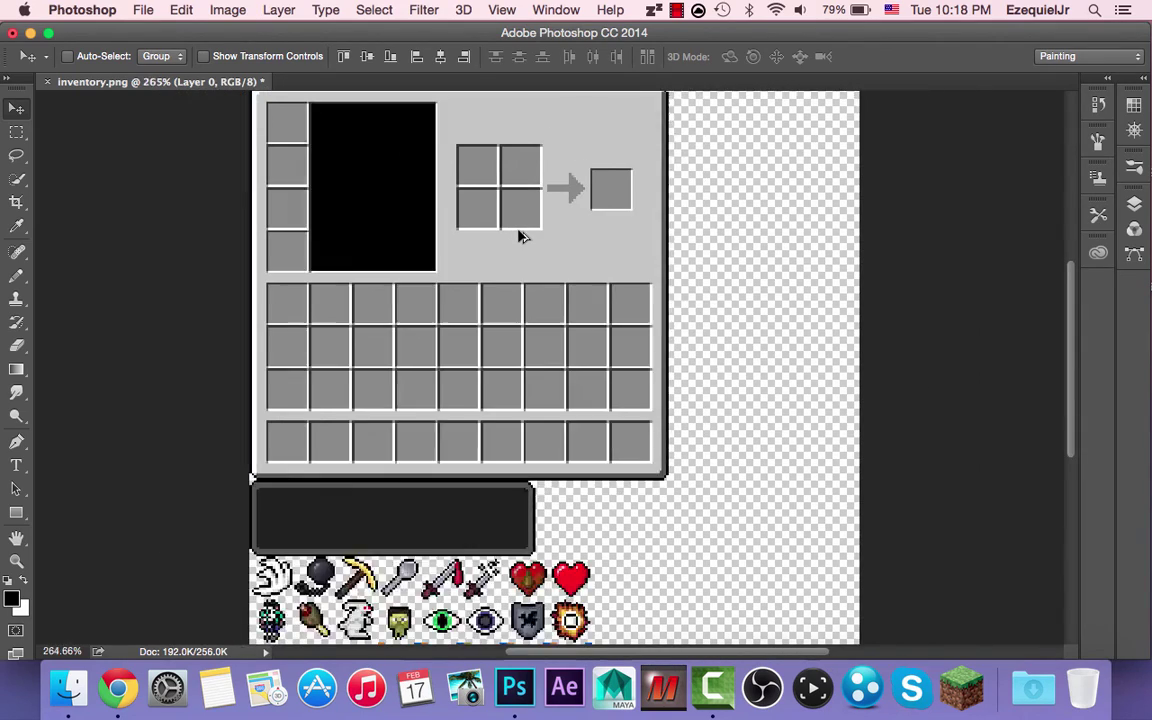
{"action": "scroll", "coordinate": [520, 236], "scroll_direction": "up", "scroll_amount": 1}
{"action": "key", "text": "Delete"}
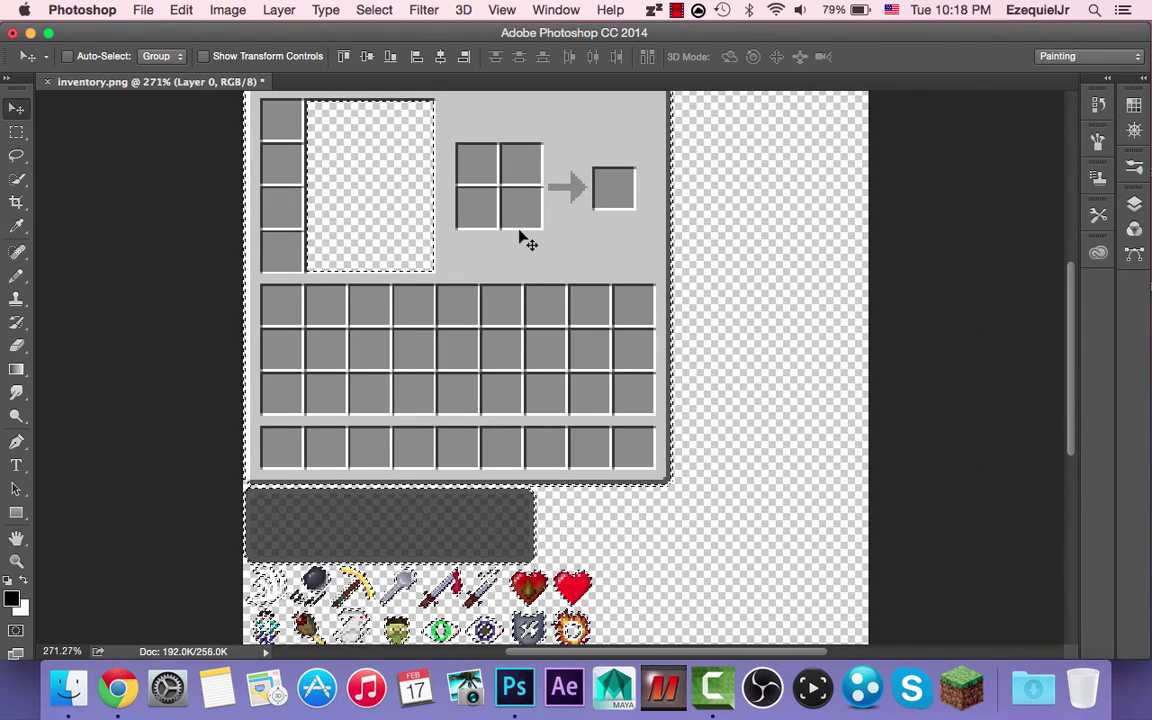
{"action": "scroll", "coordinate": [429, 192], "scroll_direction": "down", "scroll_amount": 3}
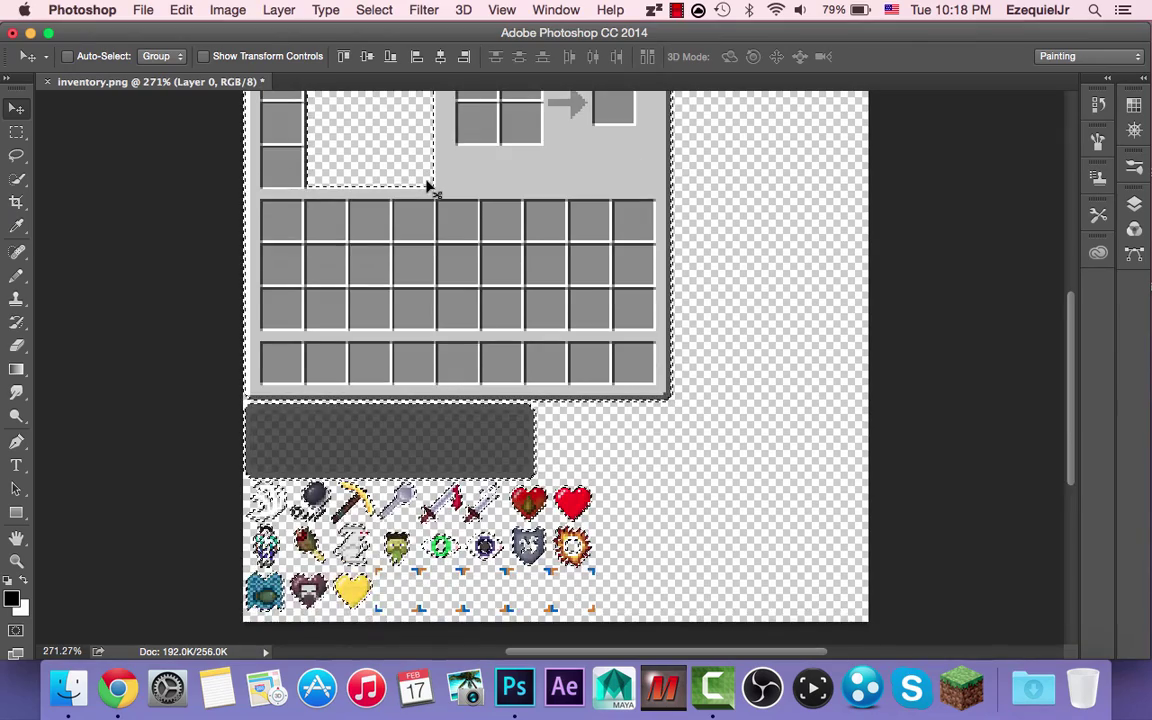
{"action": "scroll", "coordinate": [429, 195], "scroll_direction": "down", "scroll_amount": 1}
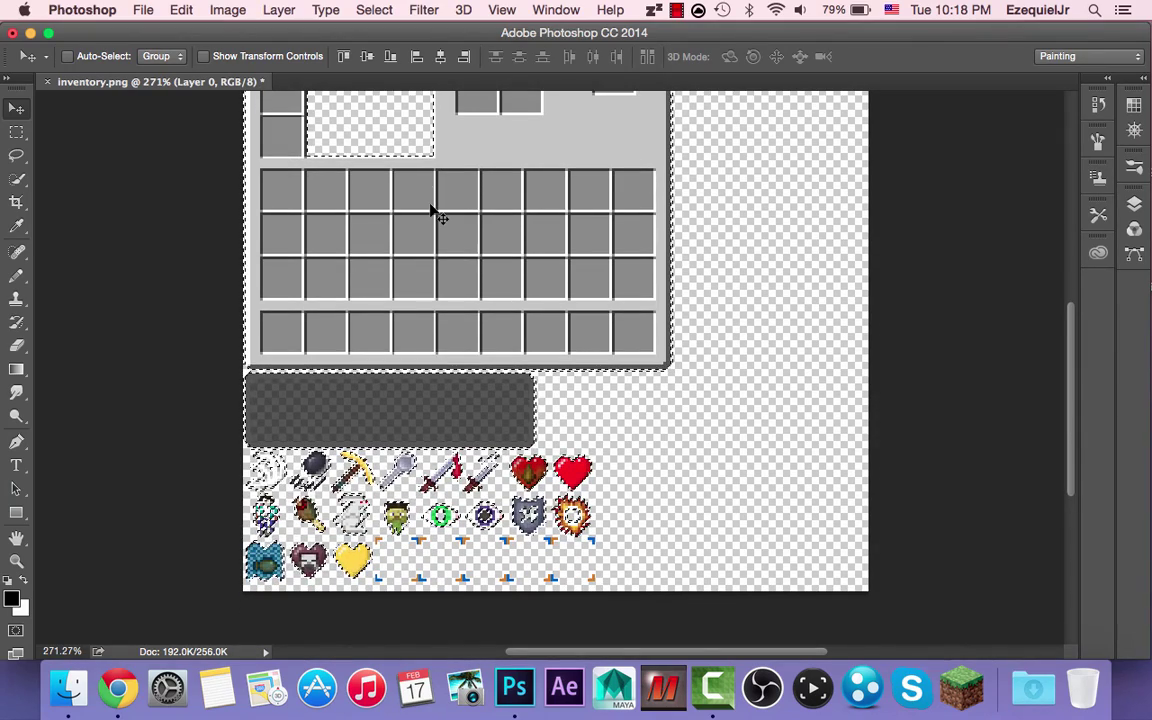
Undo the deletion to restore the black areas and deselect.
{"action": "scroll", "coordinate": [436, 215], "scroll_direction": "up", "scroll_amount": 3}
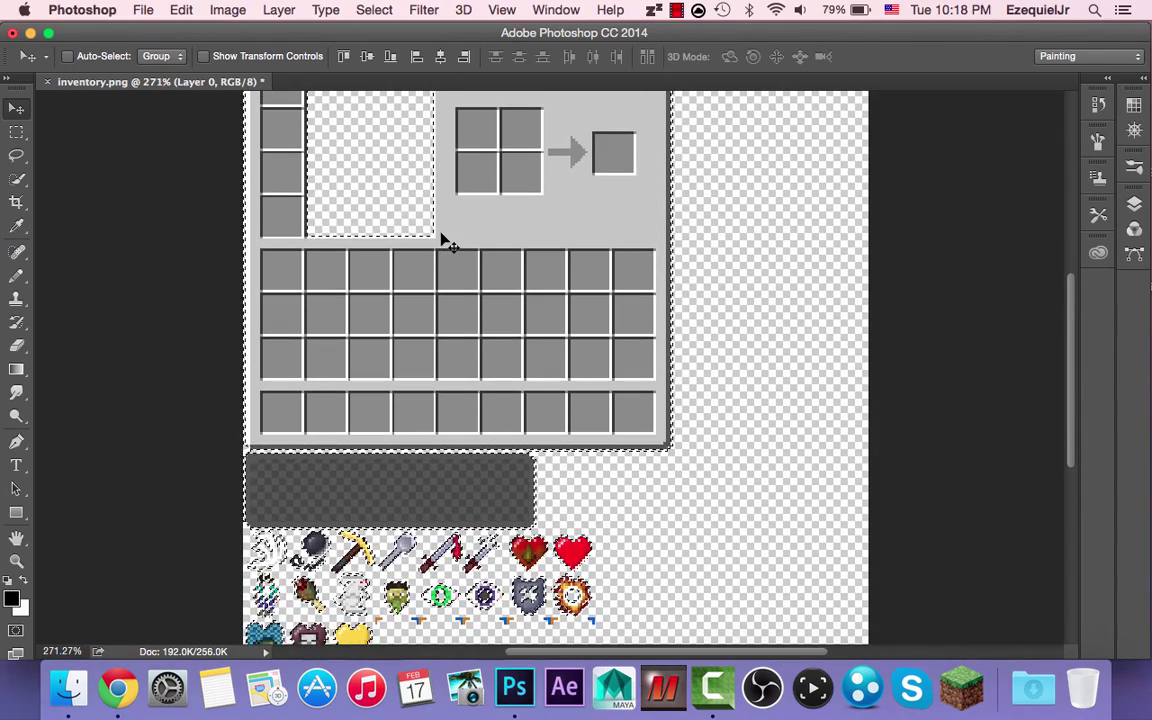
{"action": "key", "text": "alt+BackSpace"}
{"action": "scroll", "coordinate": [290, 108], "scroll_direction": "up", "scroll_amount": 3}
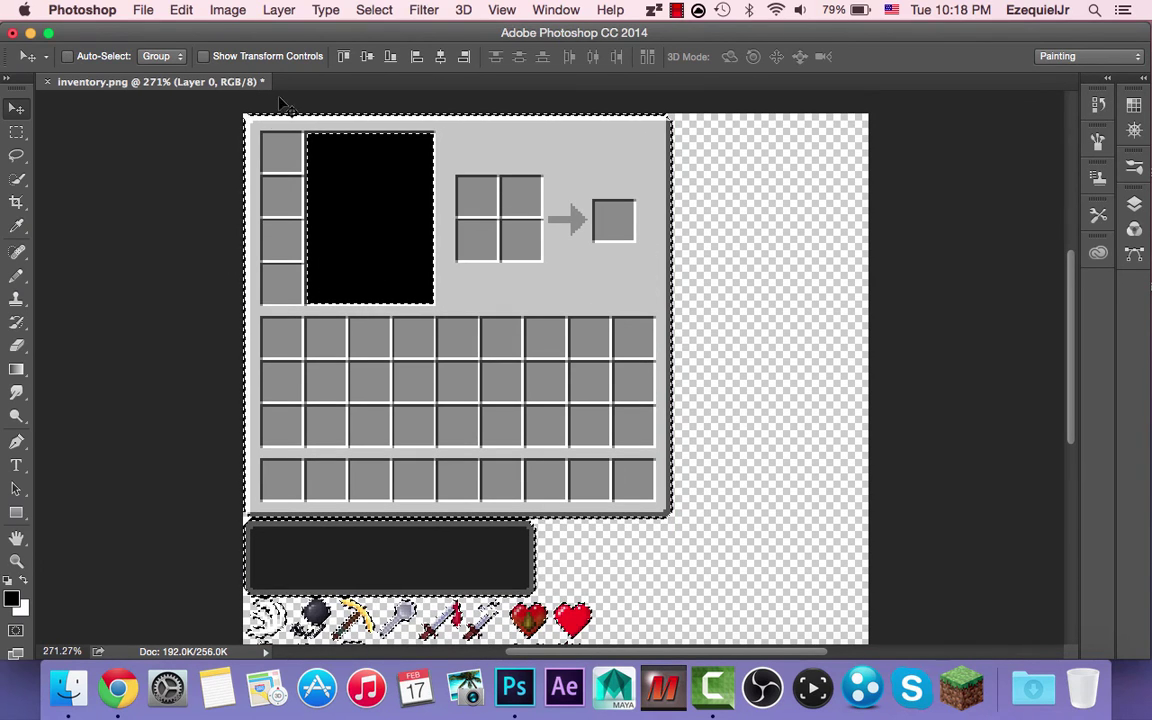
{"action": "key", "text": "super+d"}
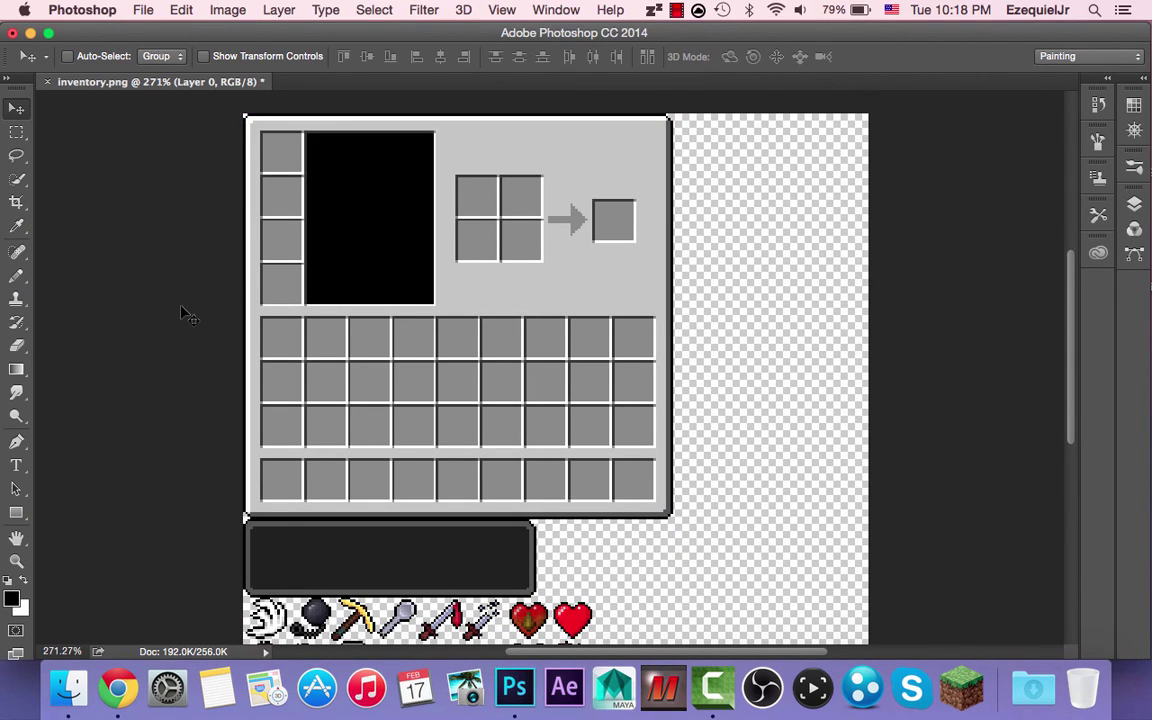
Select the light-grey inventory panel with the Rectangular Marquee Tool.
{"action": "left_click", "coordinate": [18, 134]}
{"action": "left_click", "coordinate": [15, 132]}
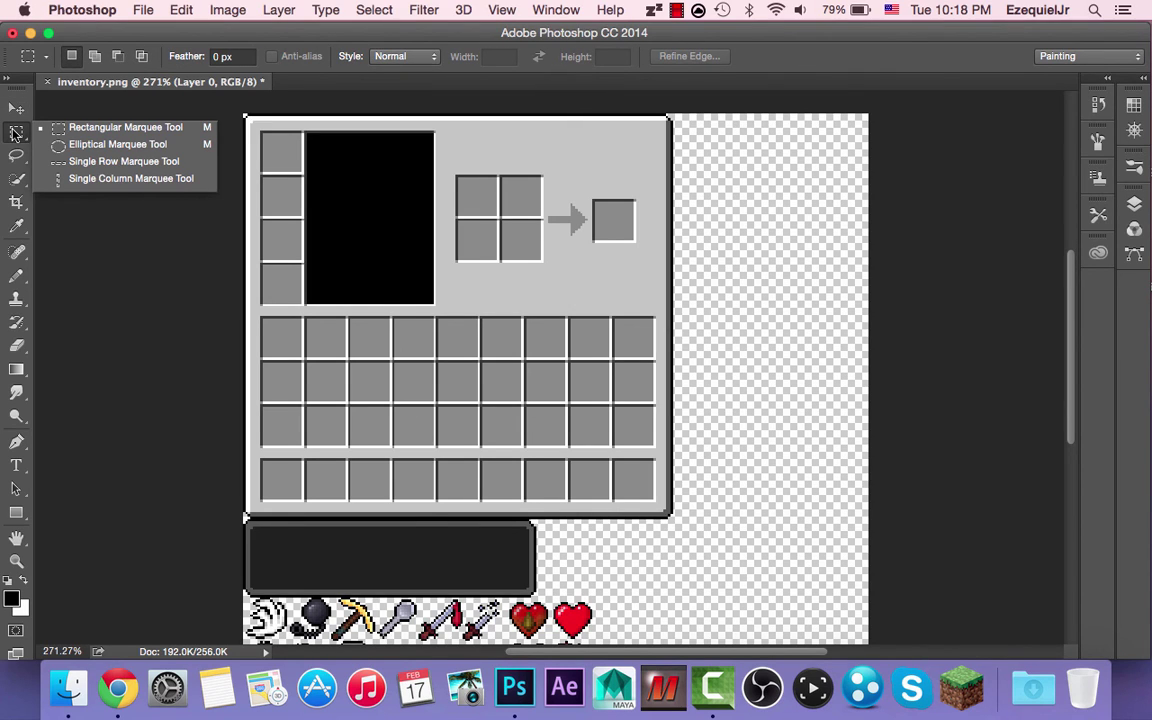
{"action": "left_click", "coordinate": [78, 129]}
{"action": "scroll", "coordinate": [298, 155], "scroll_direction": "up", "scroll_amount": 1}
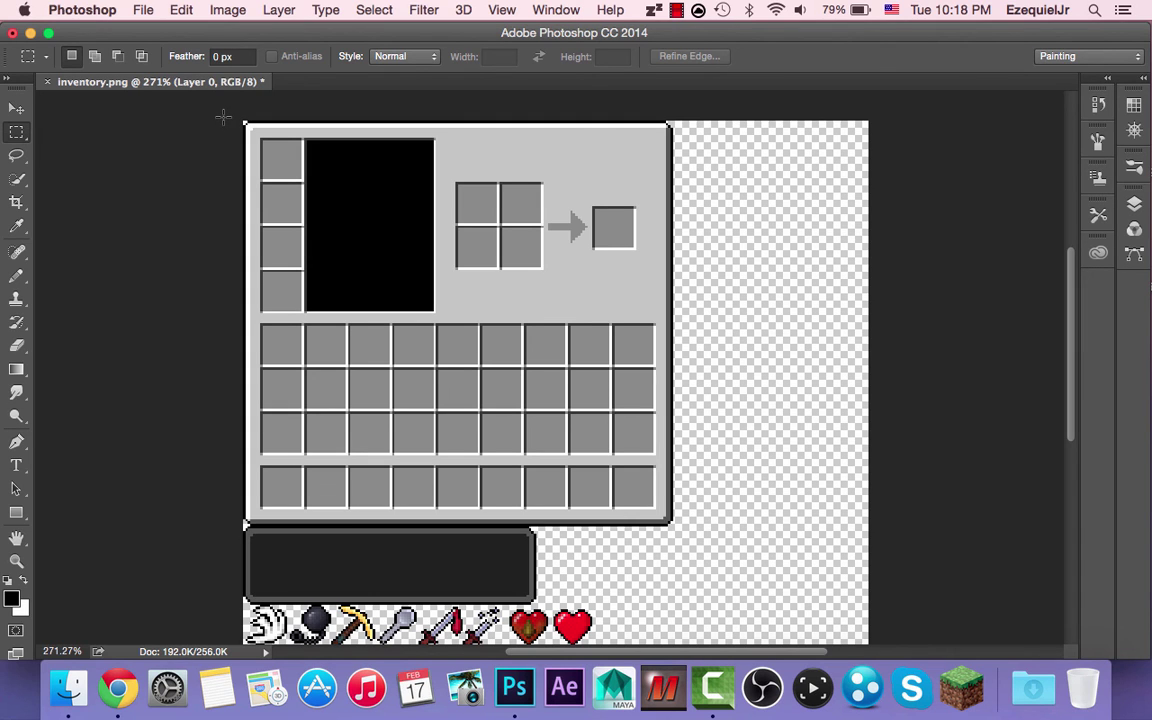
{"action": "left_click_drag", "start_coordinate": [244, 122], "coordinate": [672, 524]}
{"action": "scroll", "coordinate": [514, 342], "scroll_direction": "up", "scroll_amount": 5}
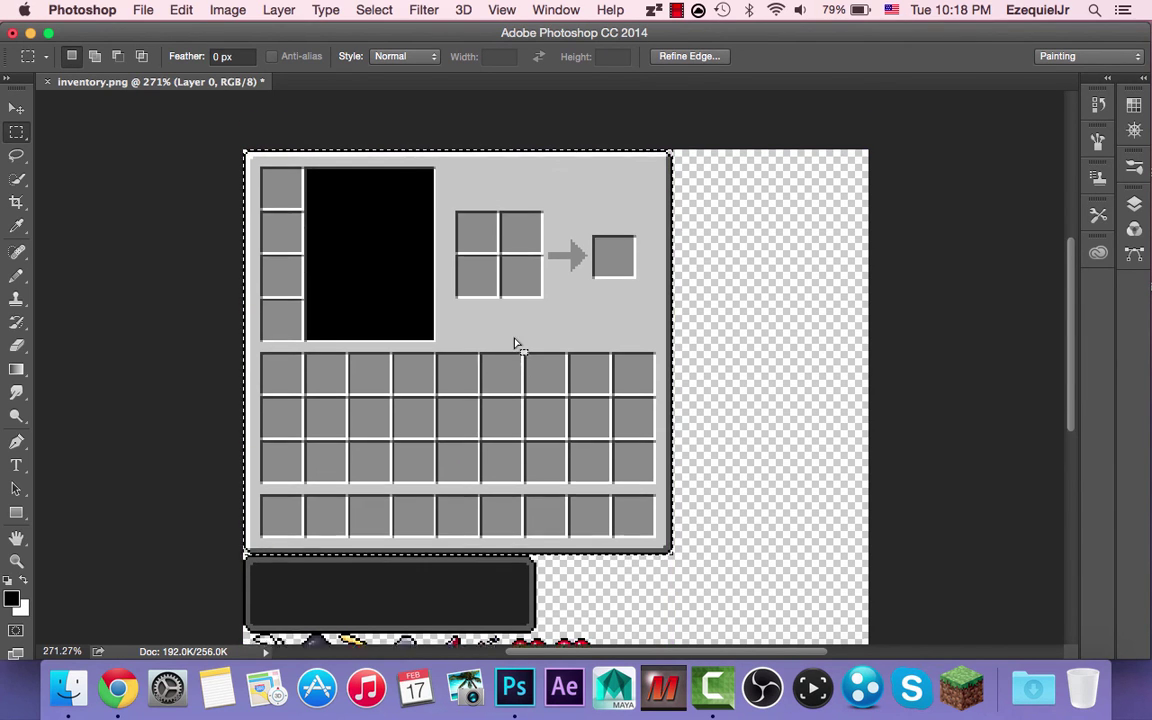
{"action": "scroll", "coordinate": [522, 347], "scroll_direction": "down", "scroll_amount": 5}
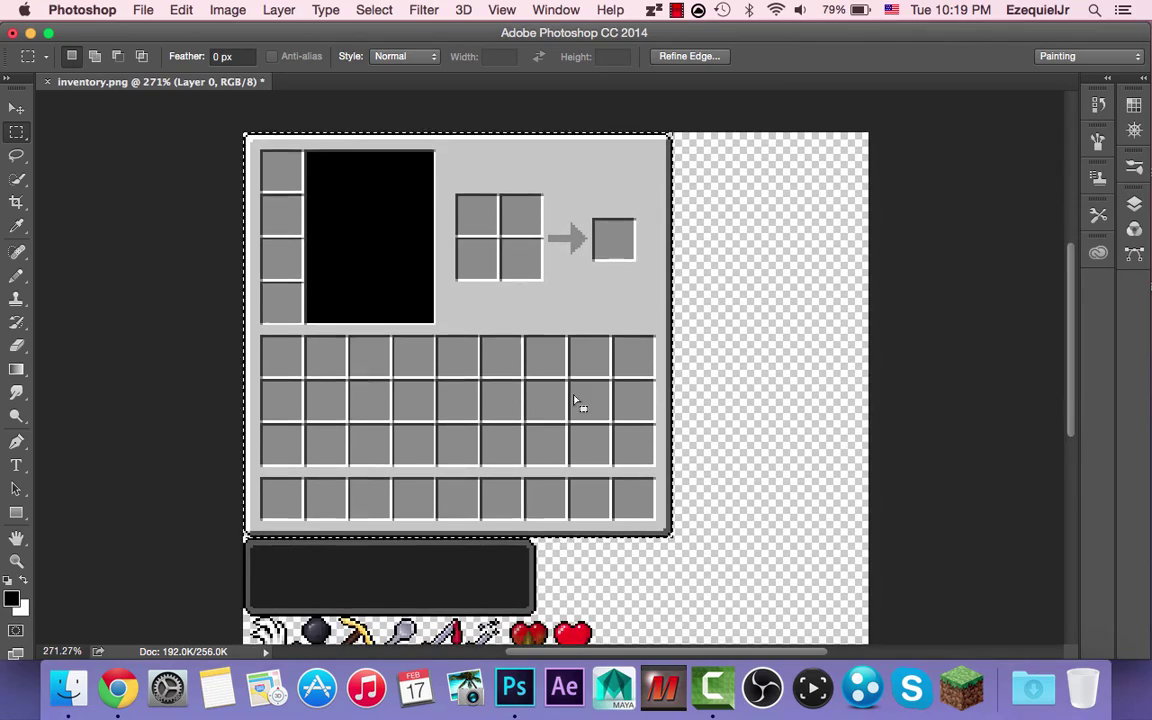
{"action": "scroll", "coordinate": [648, 430], "scroll_direction": "up", "scroll_amount": 5}
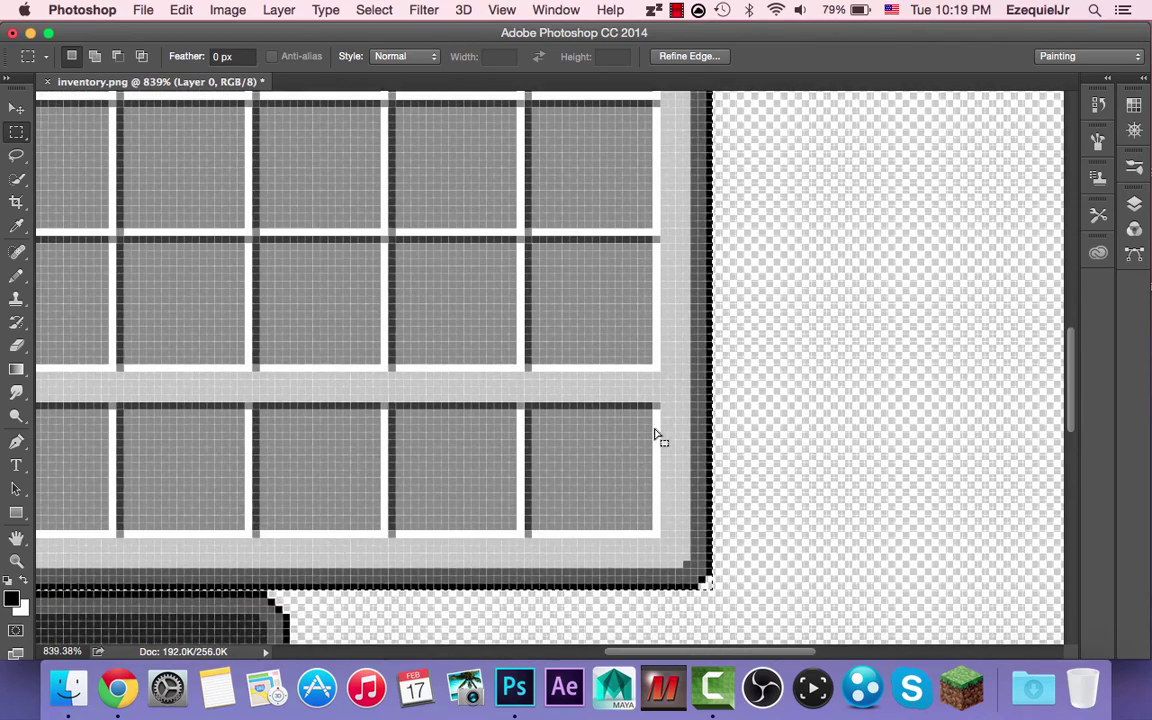
{"action": "scroll", "coordinate": [655, 435], "scroll_direction": "down", "scroll_amount": 4}
{"action": "scroll", "coordinate": [622, 389], "scroll_direction": "down", "scroll_amount": 1}
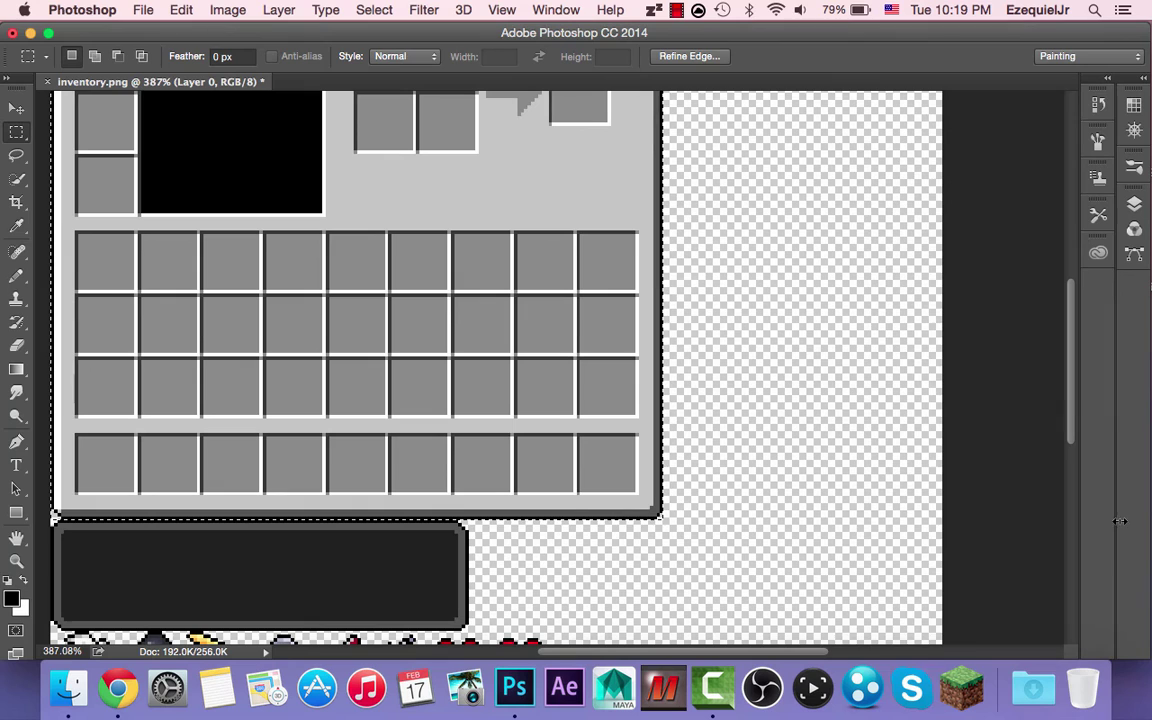
{"action": "scroll", "coordinate": [764, 652], "scroll_direction": "left", "scroll_amount": 5}
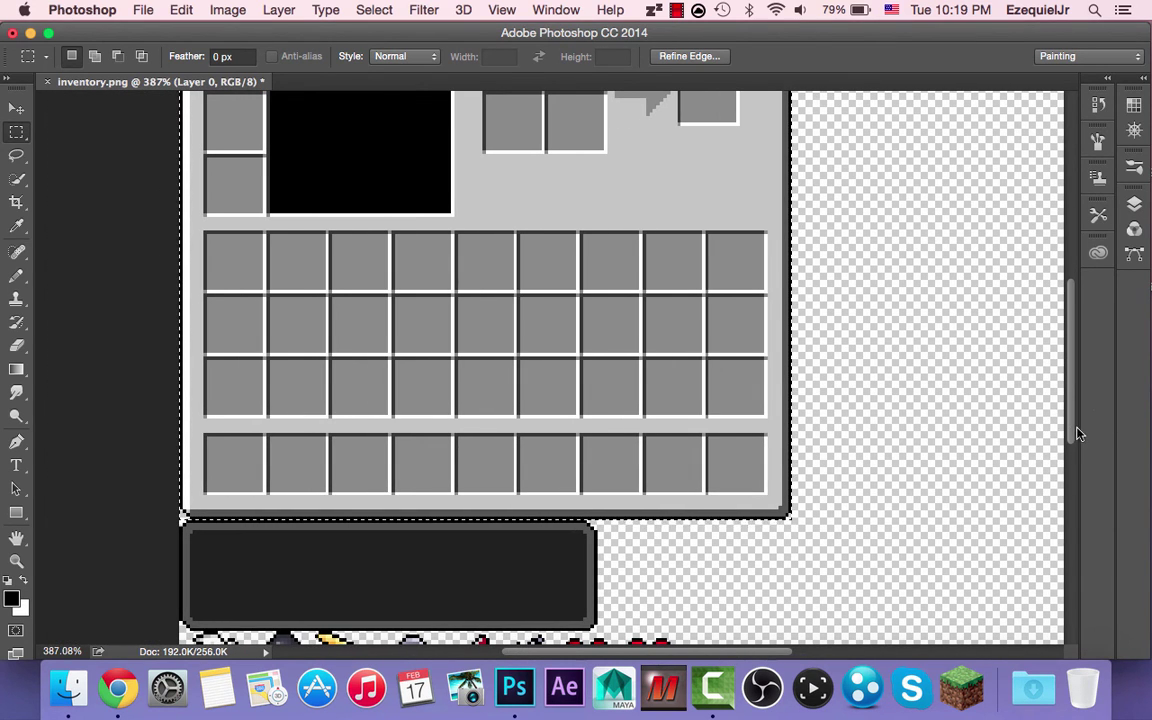
{"action": "left_click_drag", "start_coordinate": [1072, 430], "coordinate": [1071, 400]}
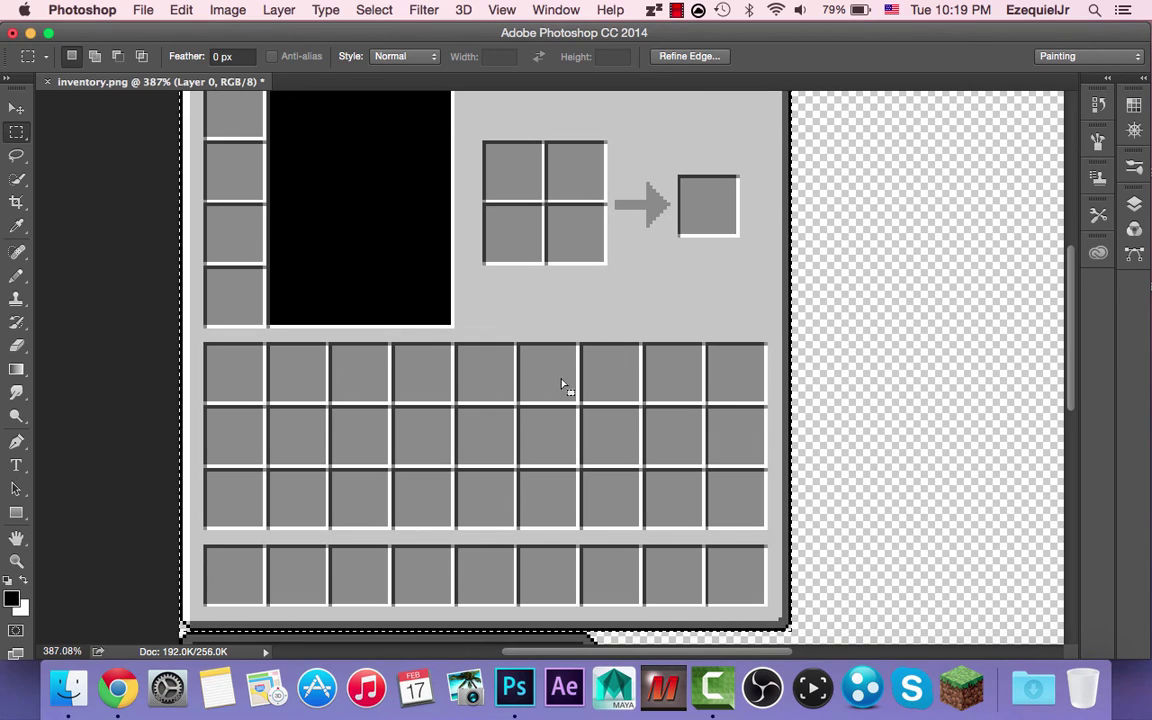
{"action": "left_click_drag", "start_coordinate": [1070, 360], "coordinate": [836, 363]}
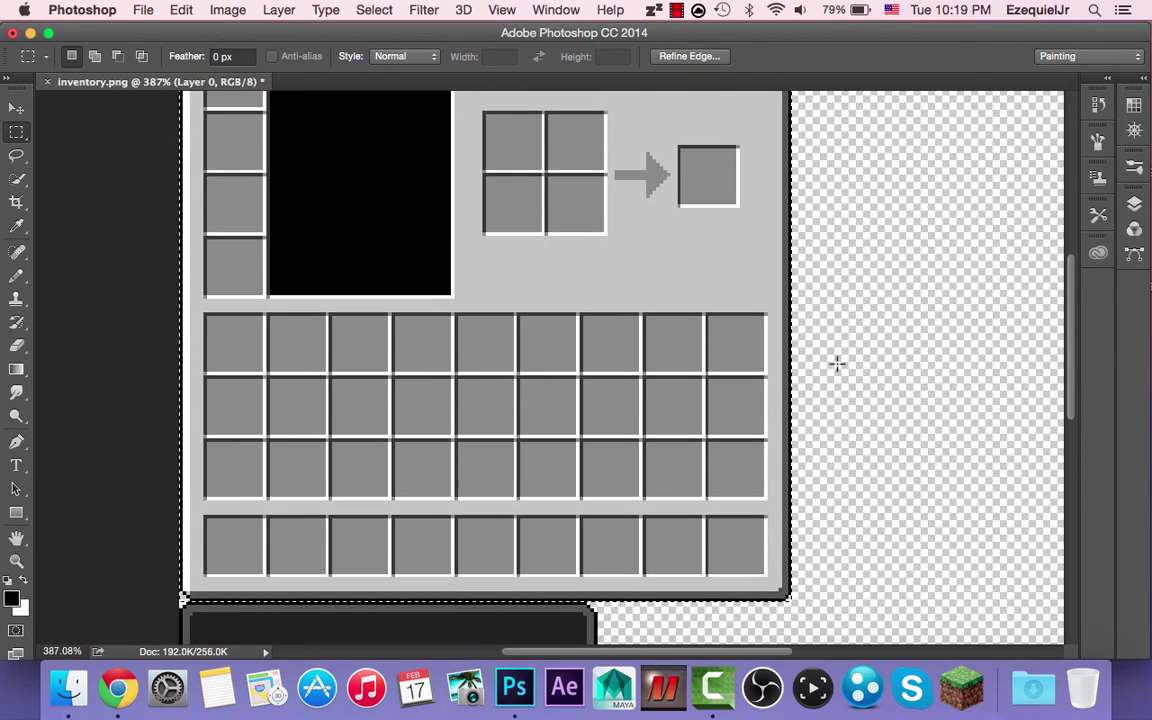
Bring up Select > Color Range and move its dialog off the image.
{"action": "left_click", "coordinate": [374, 9]}
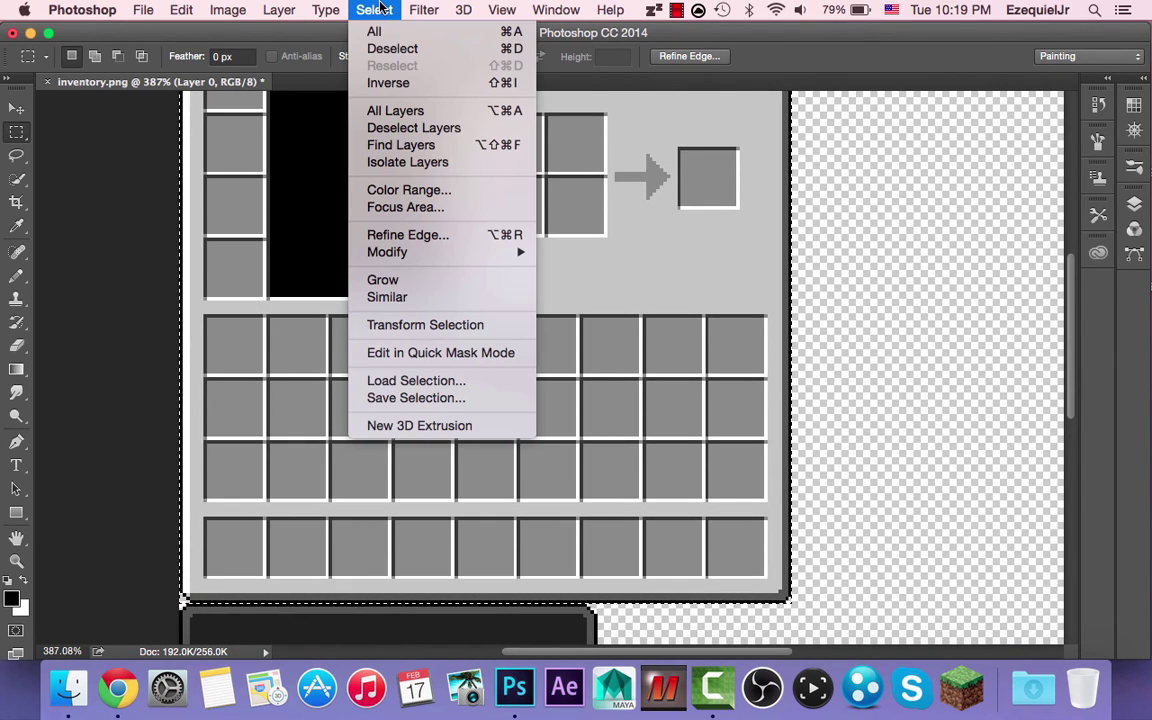
{"action": "left_click", "coordinate": [400, 190]}
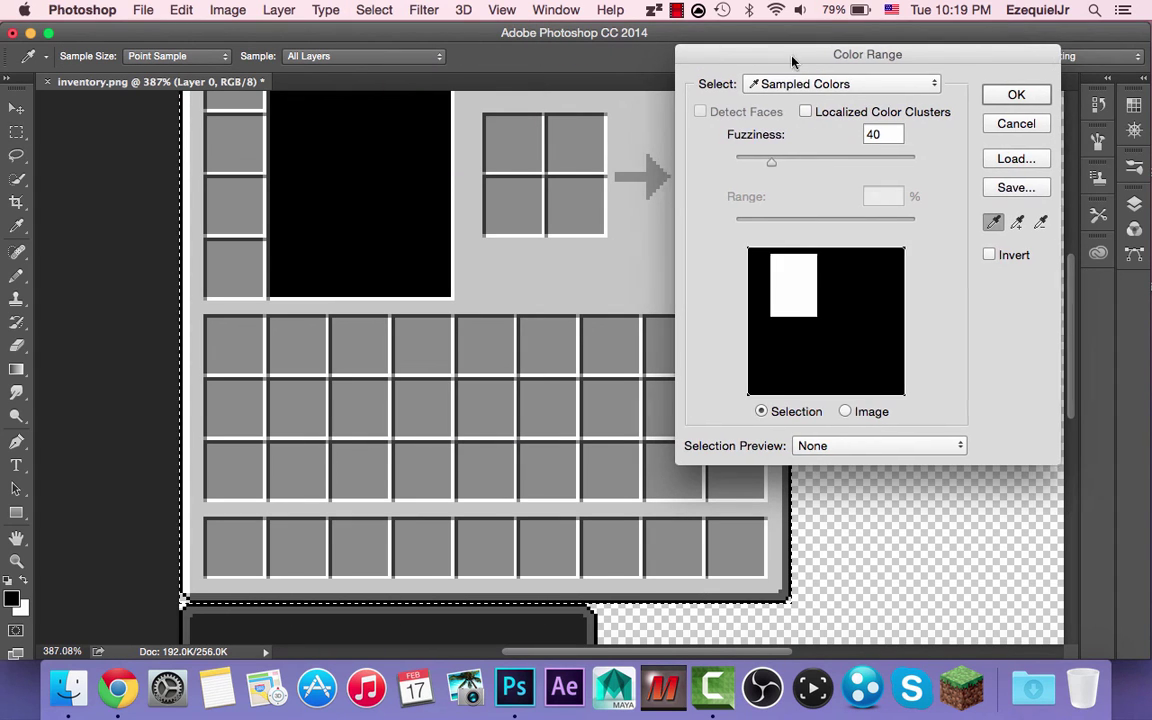
{"action": "left_click_drag", "start_coordinate": [790, 55], "coordinate": [839, 45]}
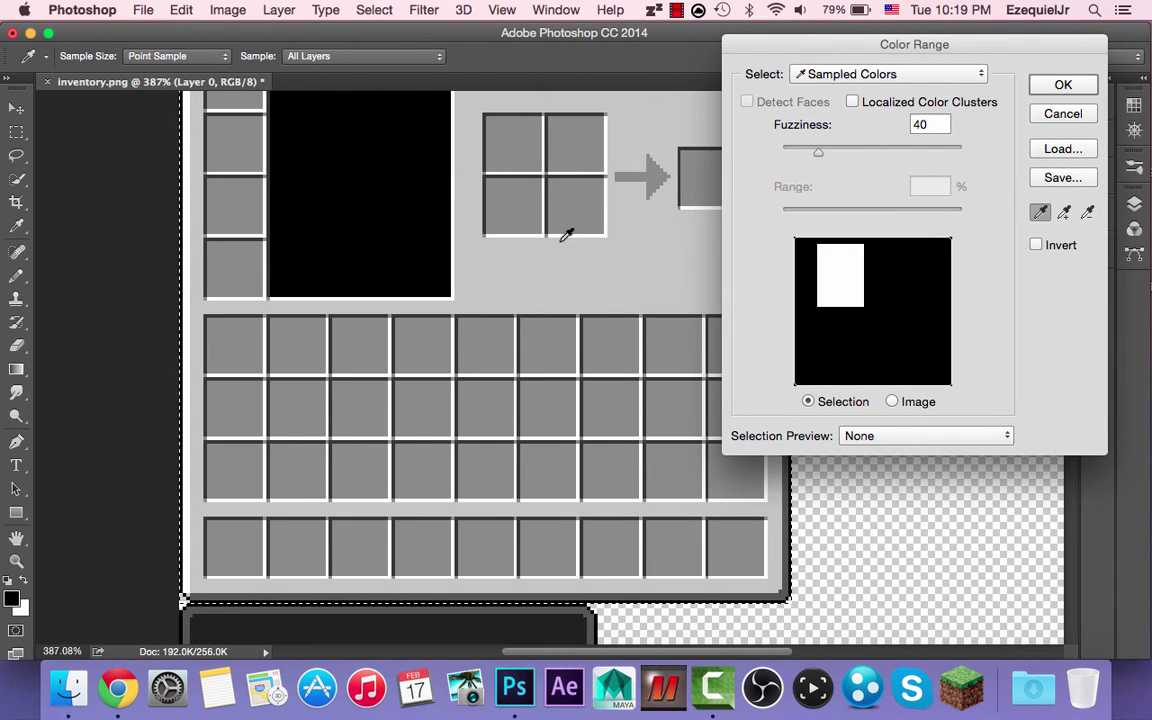
{"action": "scroll", "coordinate": [568, 235], "scroll_direction": "down", "scroll_amount": 5}
{"action": "scroll", "coordinate": [575, 240], "scroll_direction": "down", "scroll_amount": 10}
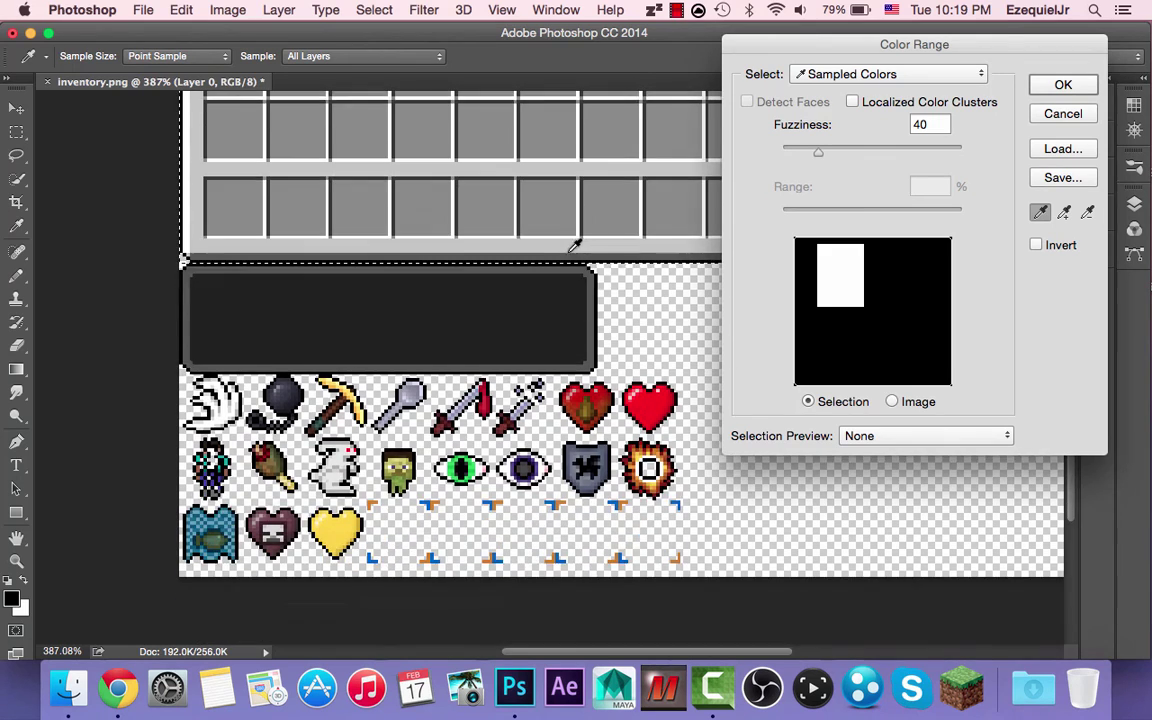
{"action": "scroll", "coordinate": [576, 239], "scroll_direction": "up", "scroll_amount": 5}
{"action": "scroll", "coordinate": [576, 239], "scroll_direction": "down", "scroll_amount": 5}
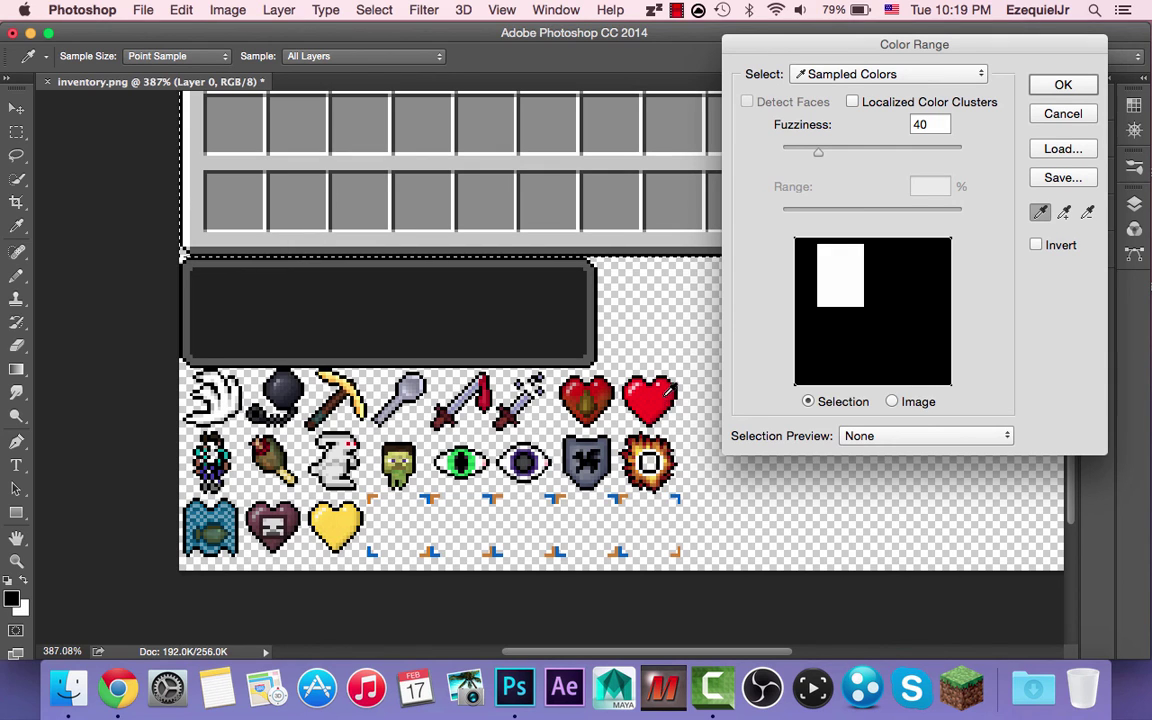
{"action": "scroll", "coordinate": [548, 380], "scroll_direction": "up", "scroll_amount": 1}
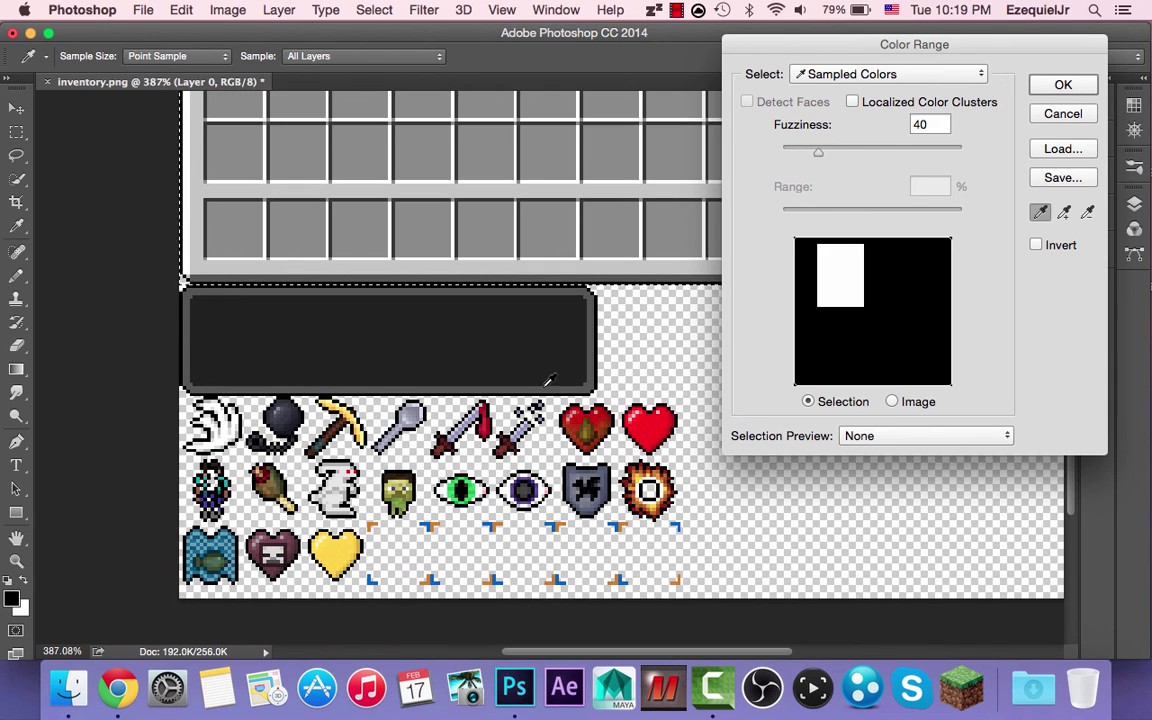
{"action": "scroll", "coordinate": [548, 380], "scroll_direction": "up", "scroll_amount": 10}
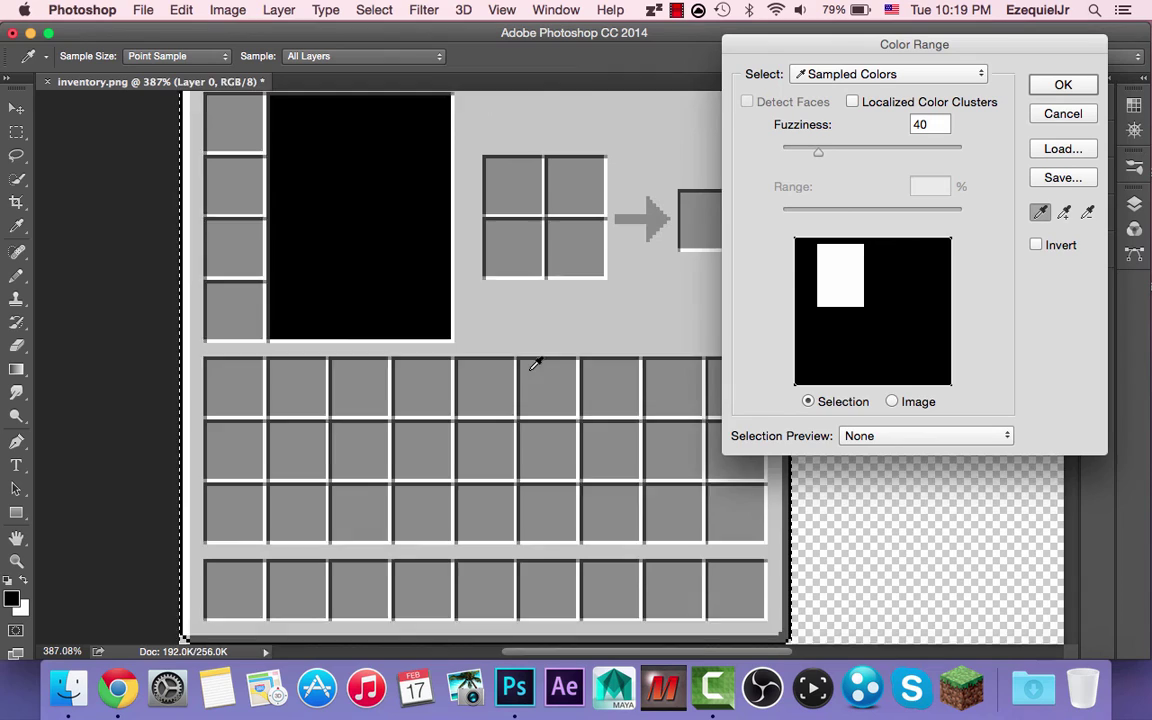
{"action": "scroll", "coordinate": [535, 365], "scroll_direction": "up", "scroll_amount": 2}
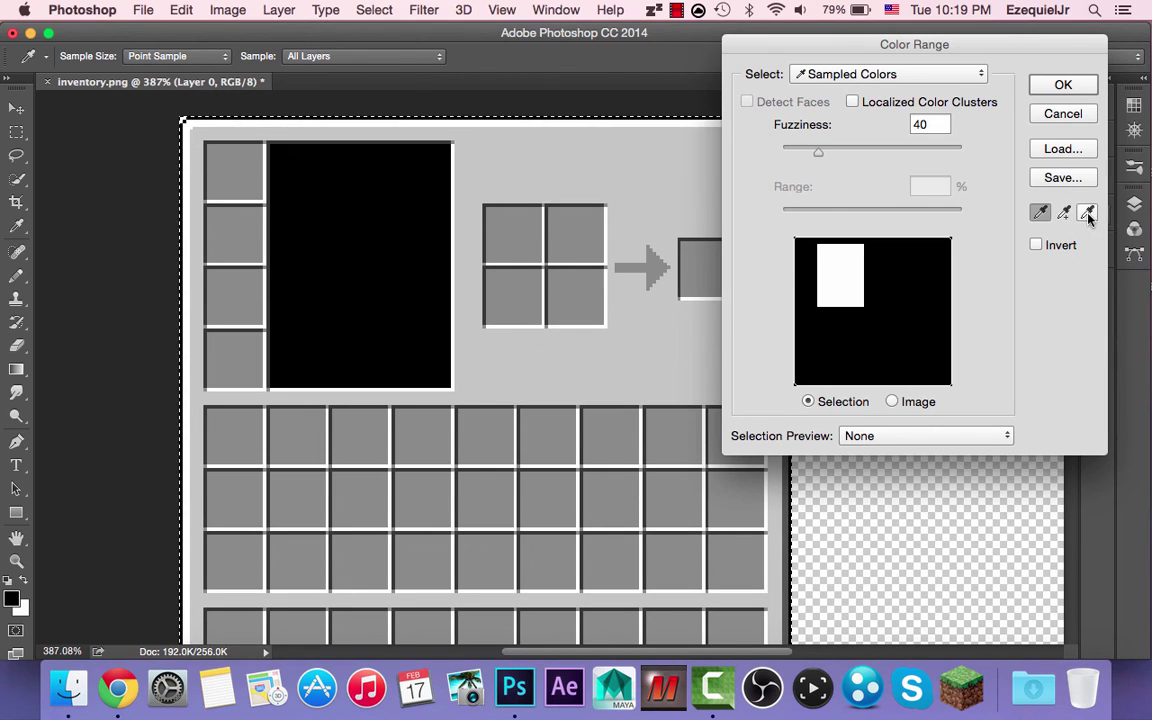
Sample the large black panel with the single-colour eyedropper at Fuzziness 40.
{"action": "left_click", "coordinate": [1087, 213]}
{"action": "left_click", "coordinate": [1043, 214]}
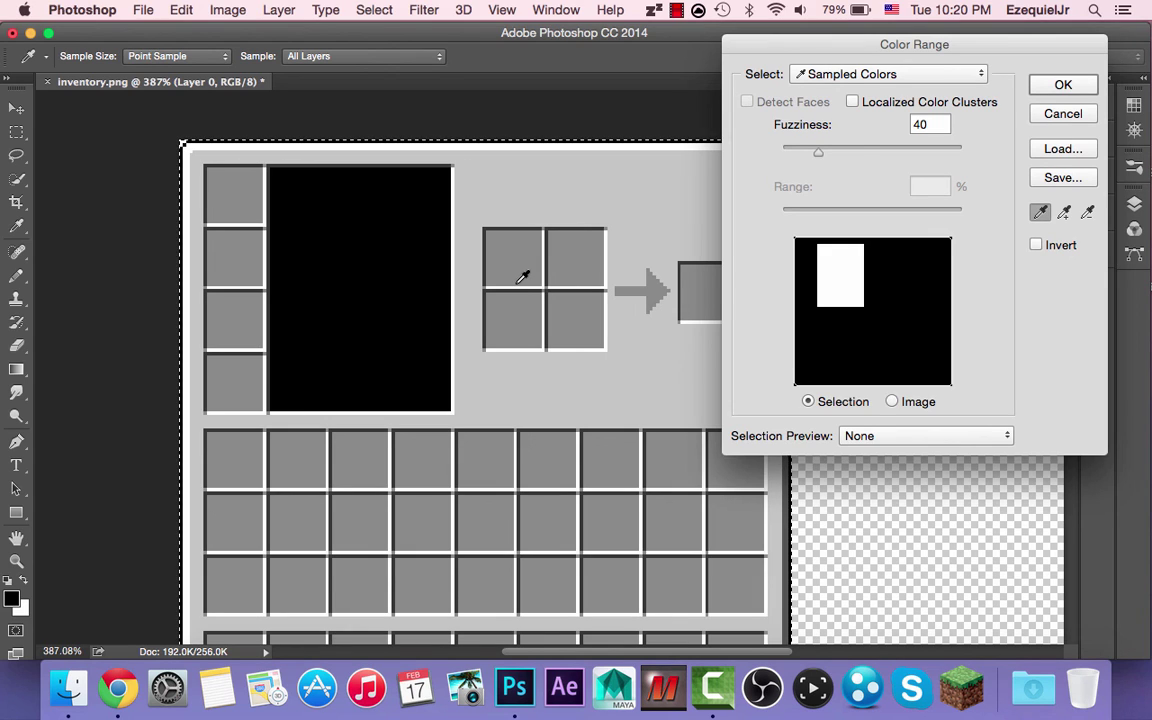
{"action": "left_click", "coordinate": [538, 215]}
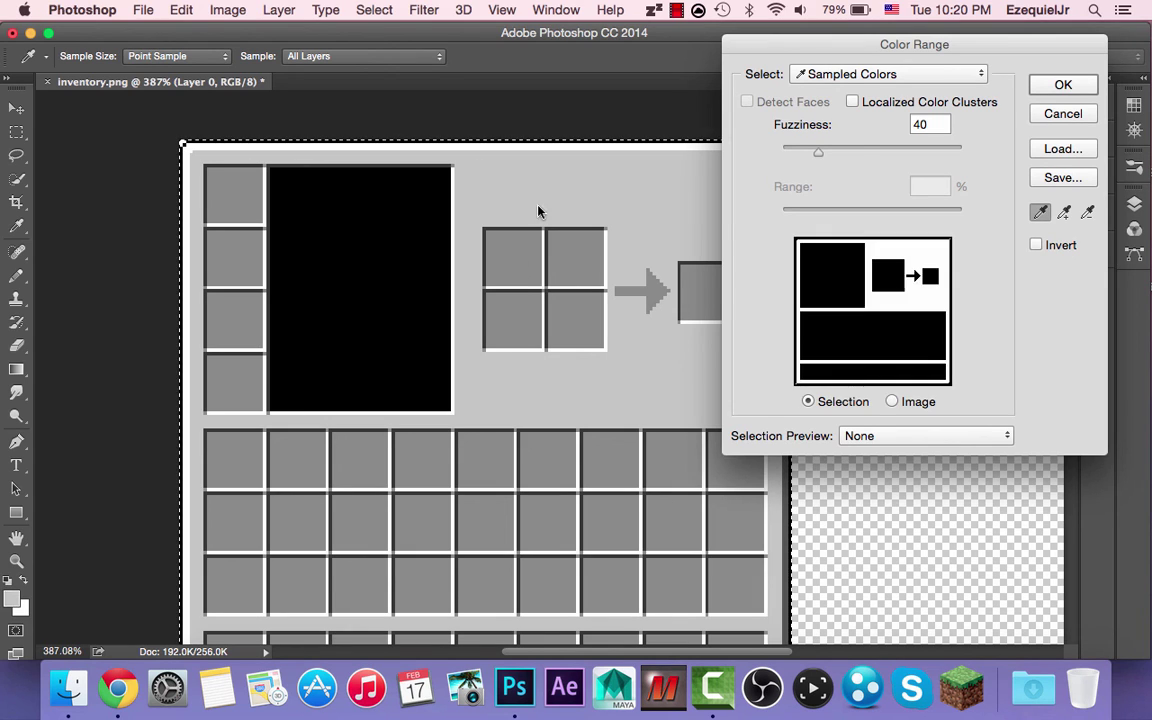
{"action": "left_click", "coordinate": [397, 253]}
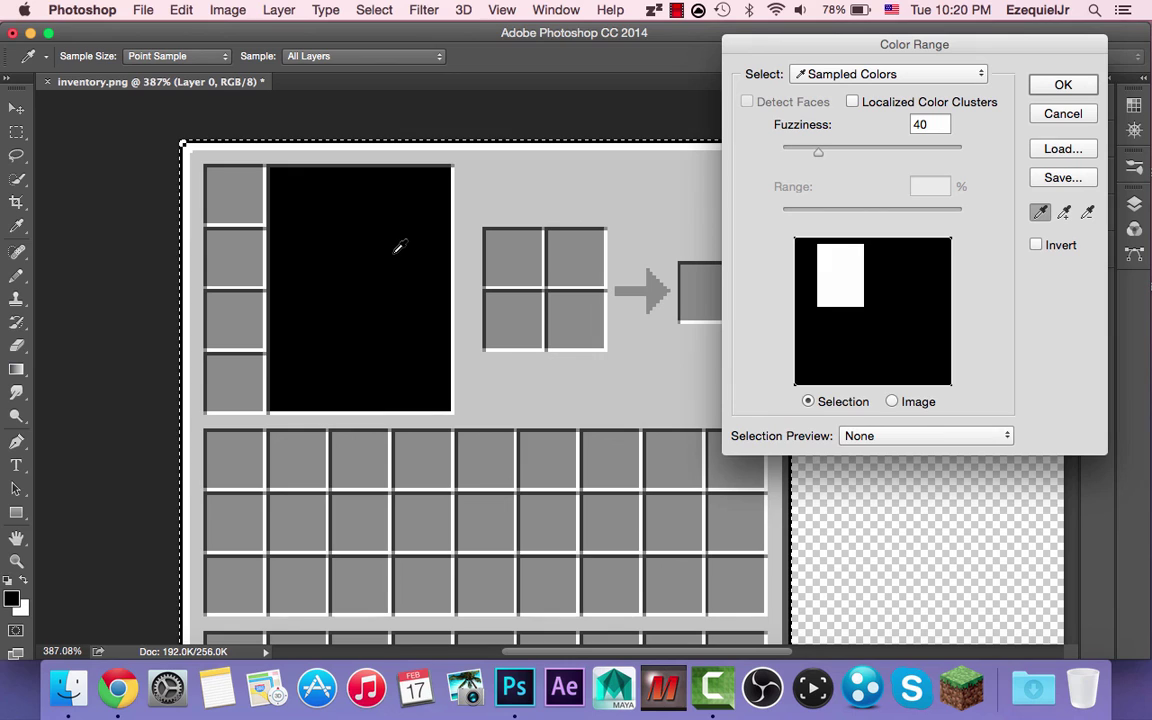
{"action": "scroll", "coordinate": [400, 245], "scroll_direction": "down", "scroll_amount": 2}
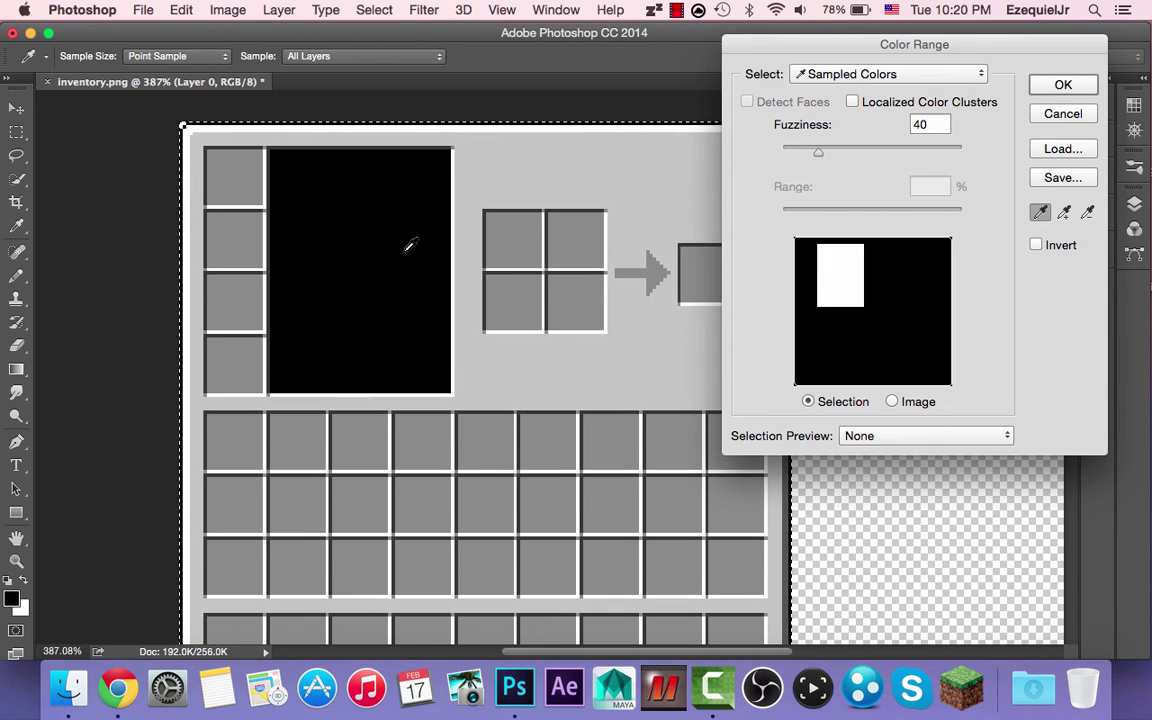
Confirm the black-panel selection, delete it to transparency, and deselect.
{"action": "left_click", "coordinate": [1045, 88]}
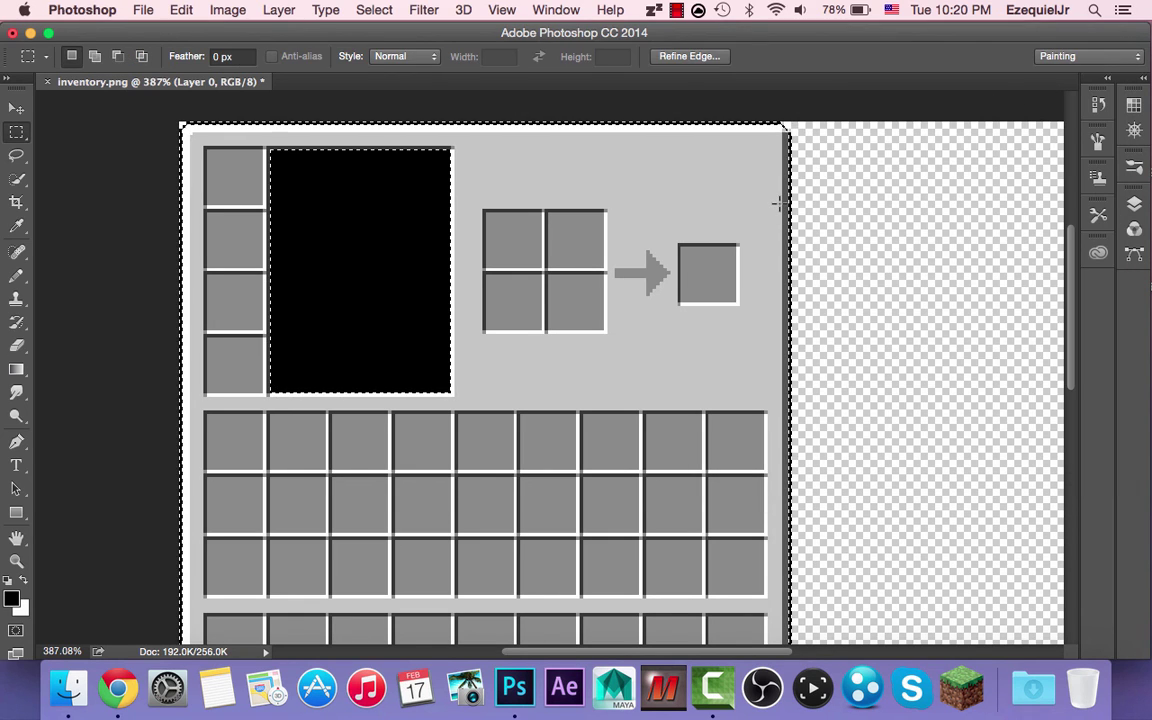
{"action": "key", "text": "Delete"}
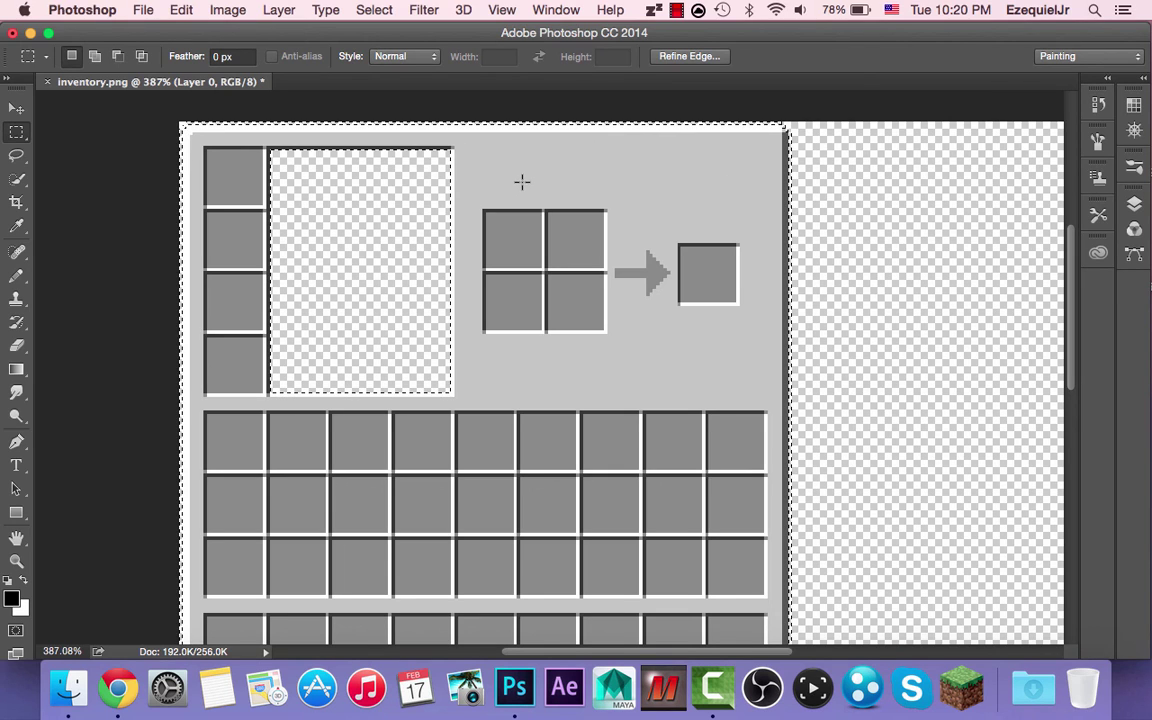
{"action": "key", "text": "super+d"}
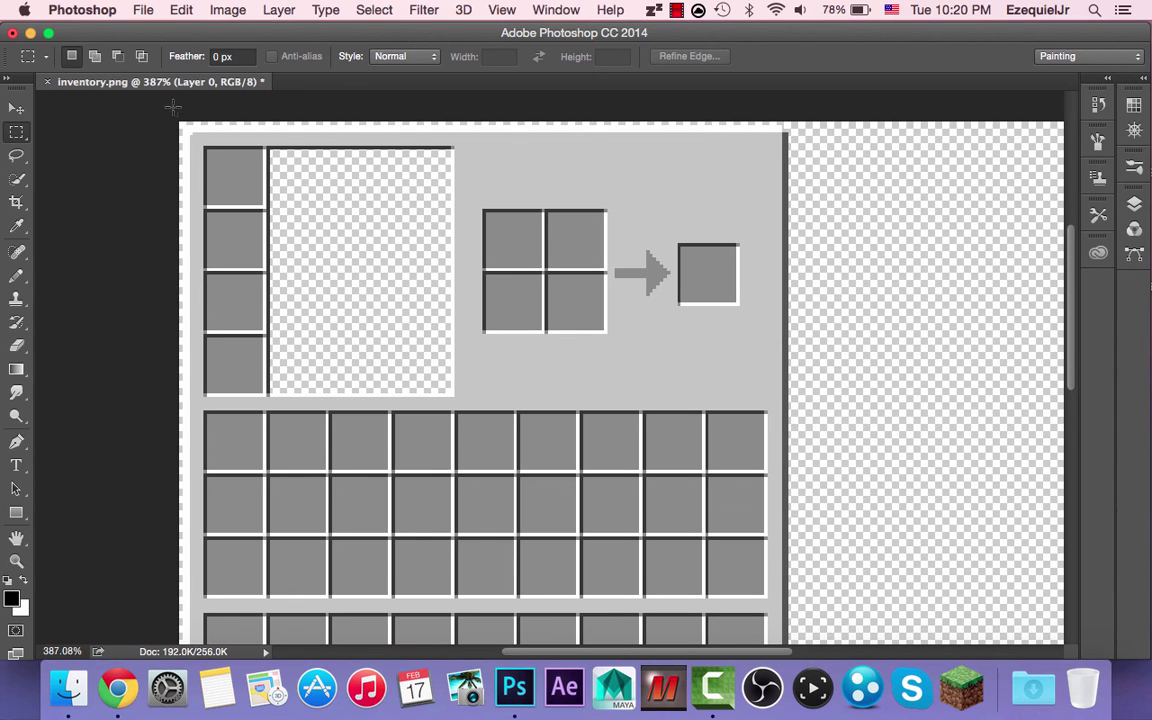
Keep the Rectangular Marquee, select the entire image, and show the Select menu.
{"action": "left_click_drag", "start_coordinate": [173, 107], "coordinate": [787, 392]}
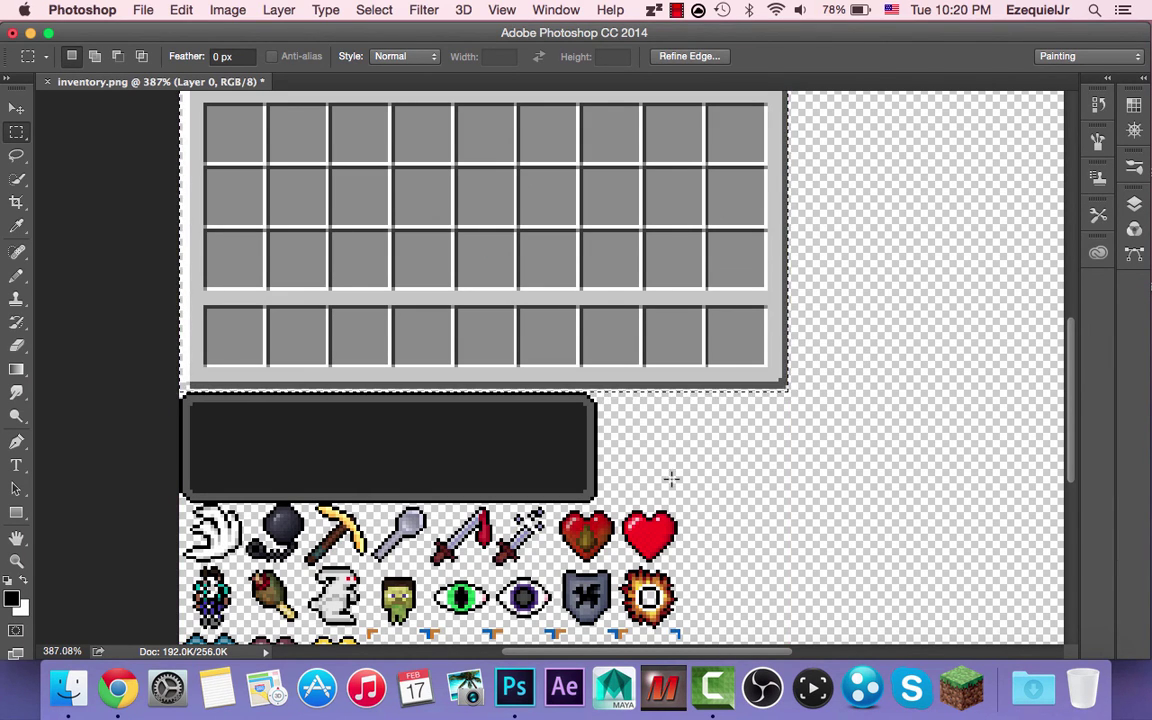
{"action": "scroll", "coordinate": [670, 479], "scroll_direction": "up", "scroll_amount": 10}
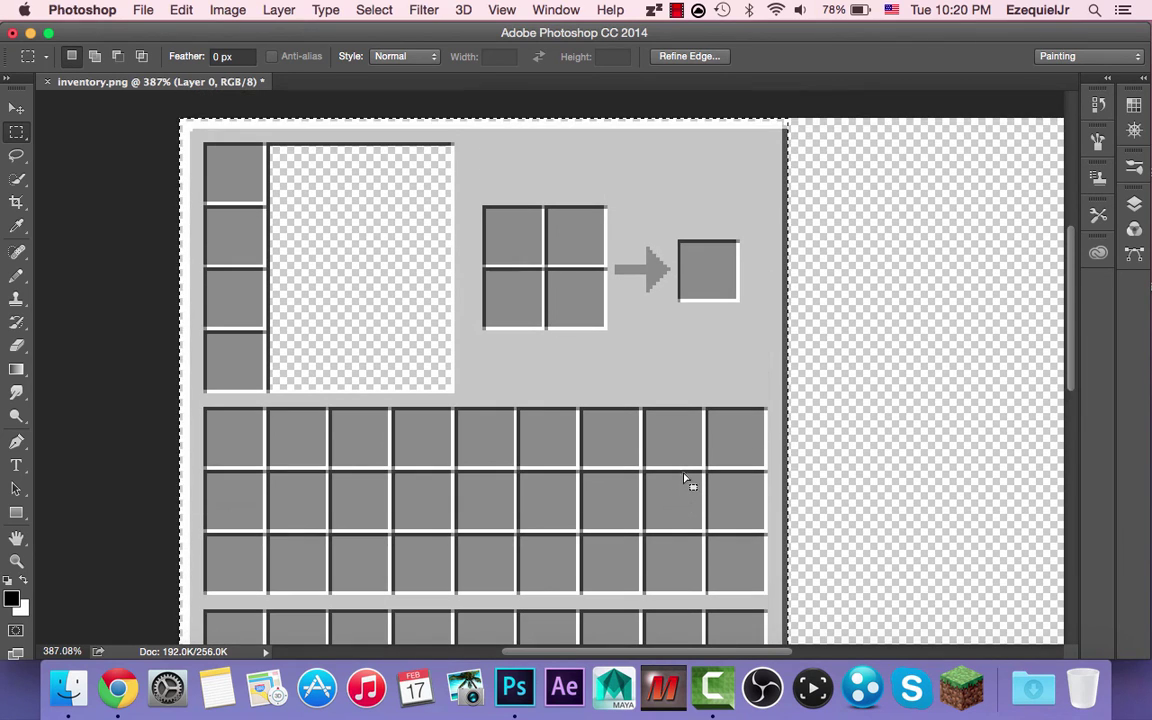
{"action": "scroll", "coordinate": [697, 486], "scroll_direction": "up", "scroll_amount": 1}
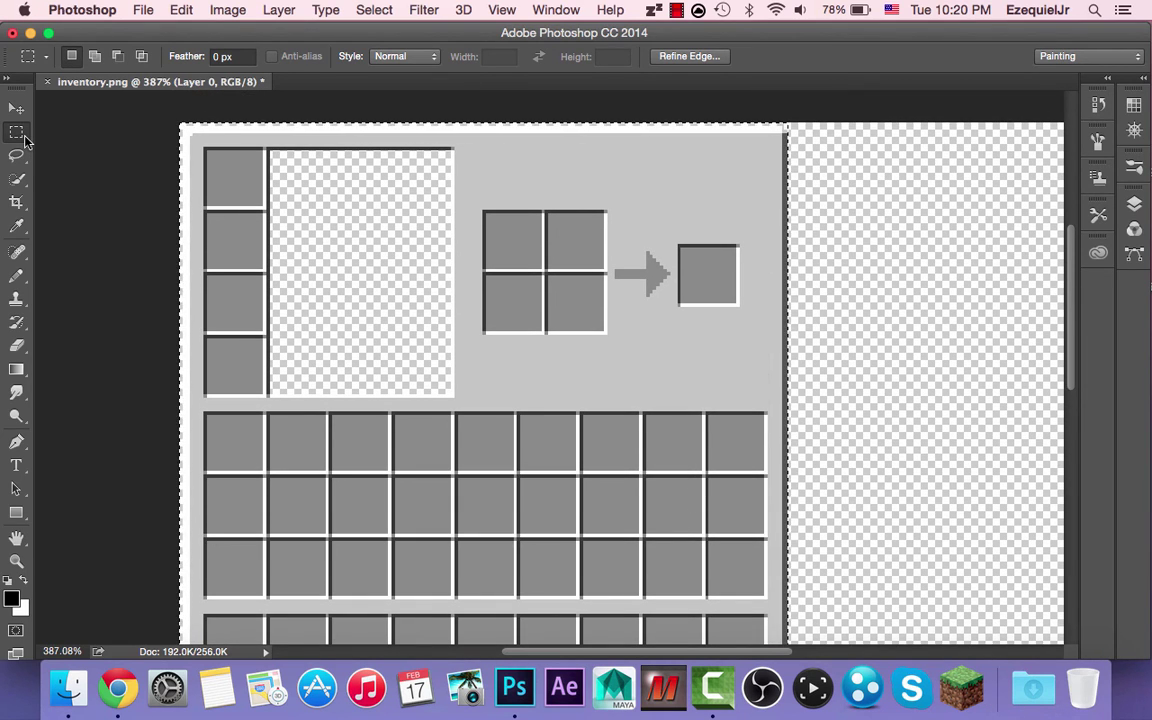
{"action": "right_click", "coordinate": [19, 131]}
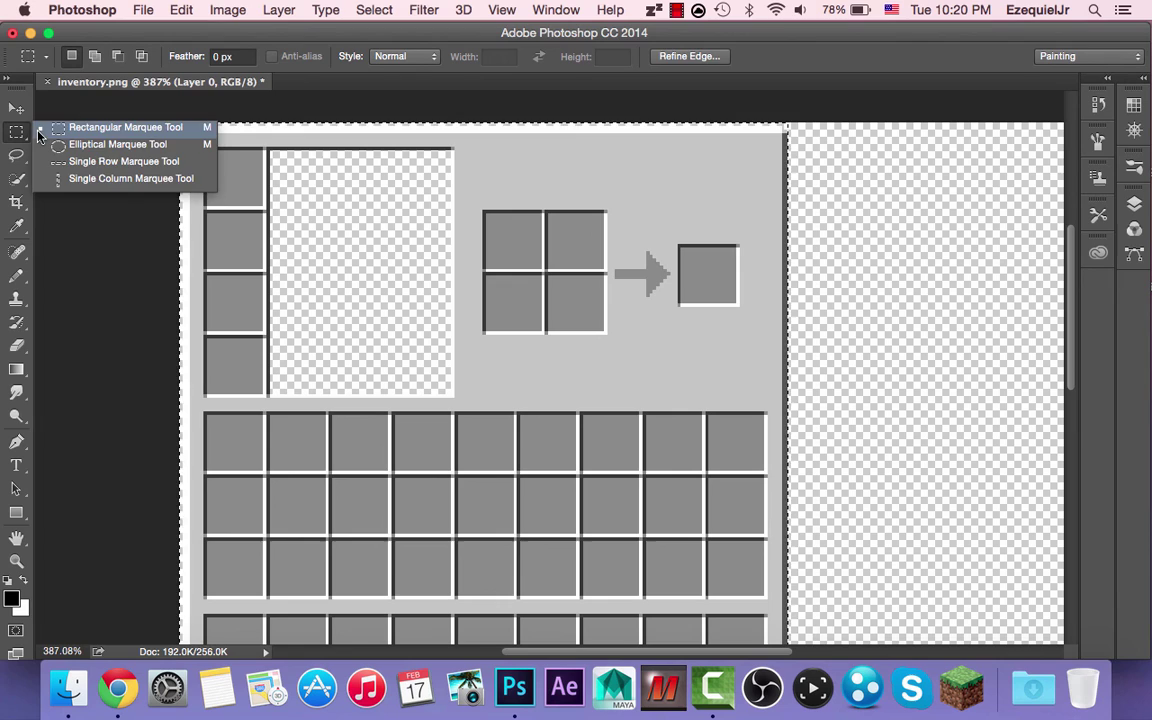
{"action": "left_click", "coordinate": [62, 128]}
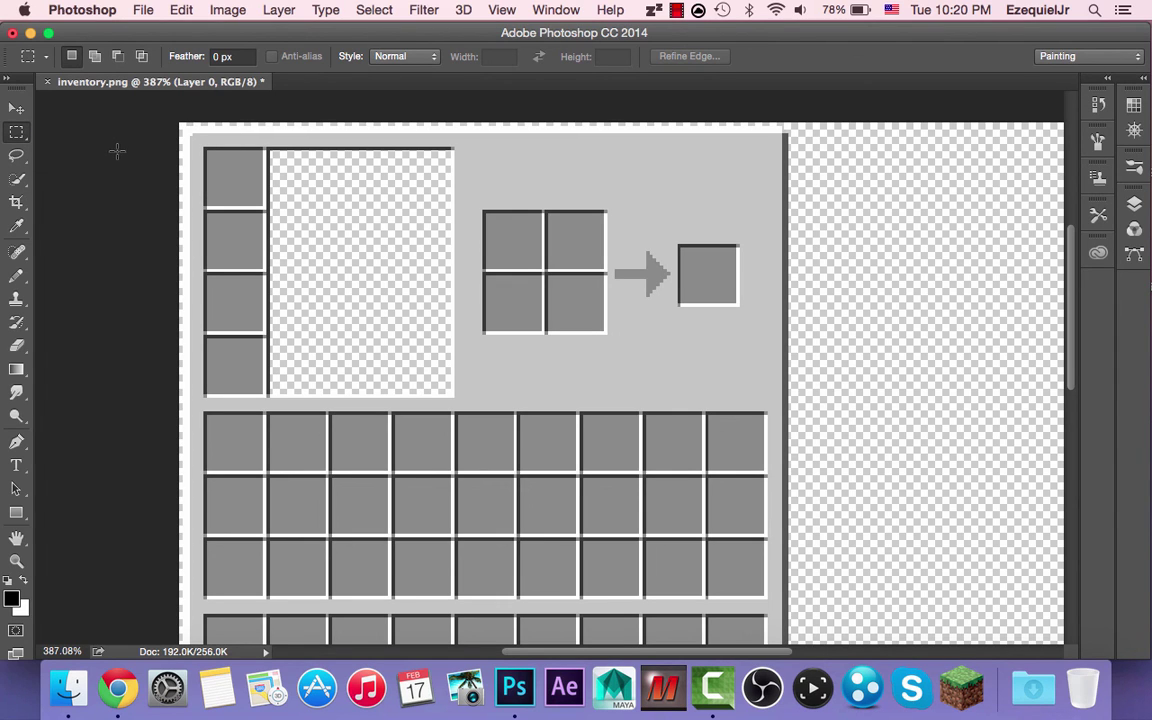
{"action": "key", "text": "super+a"}
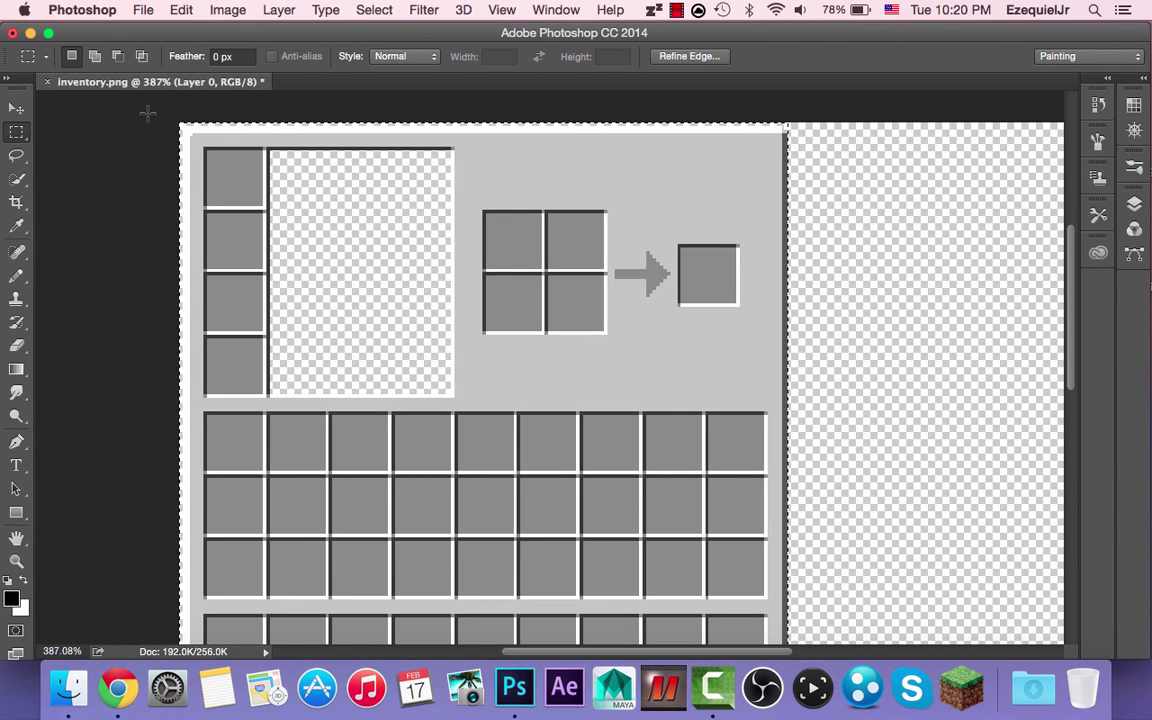
{"action": "scroll", "coordinate": [522, 347], "scroll_direction": "down", "scroll_amount": 5}
{"action": "scroll", "coordinate": [512, 342], "scroll_direction": "up", "scroll_amount": 3}
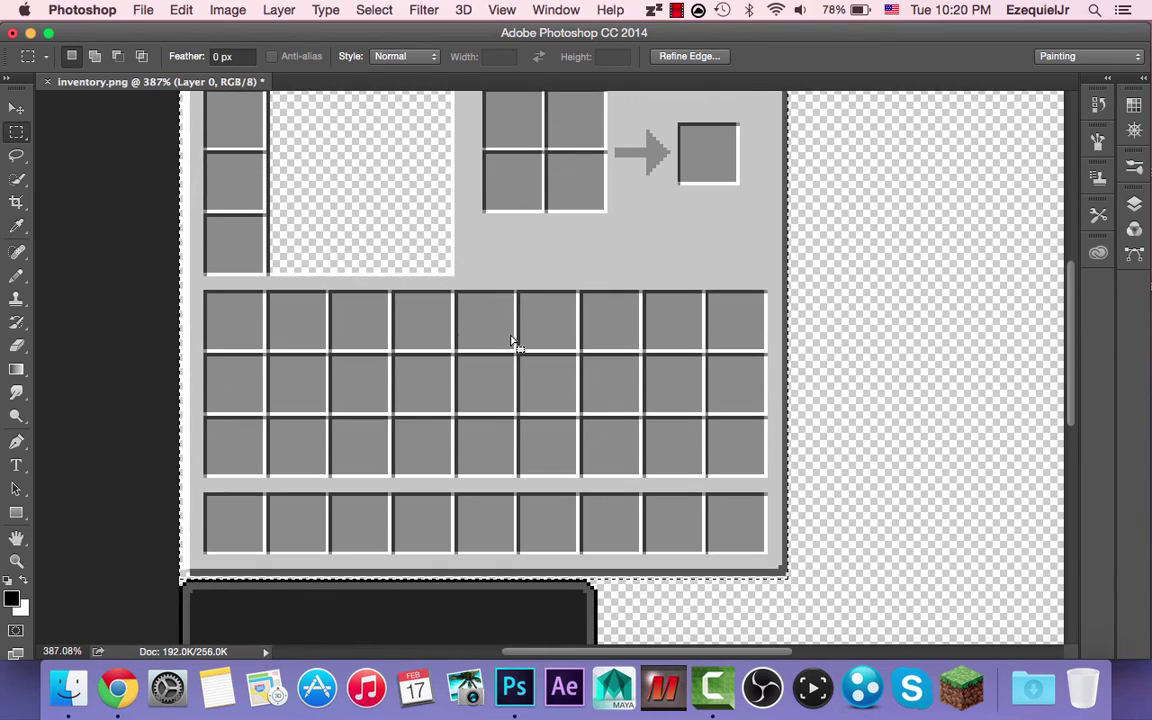
{"action": "scroll", "coordinate": [522, 320], "scroll_direction": "up", "scroll_amount": 4}
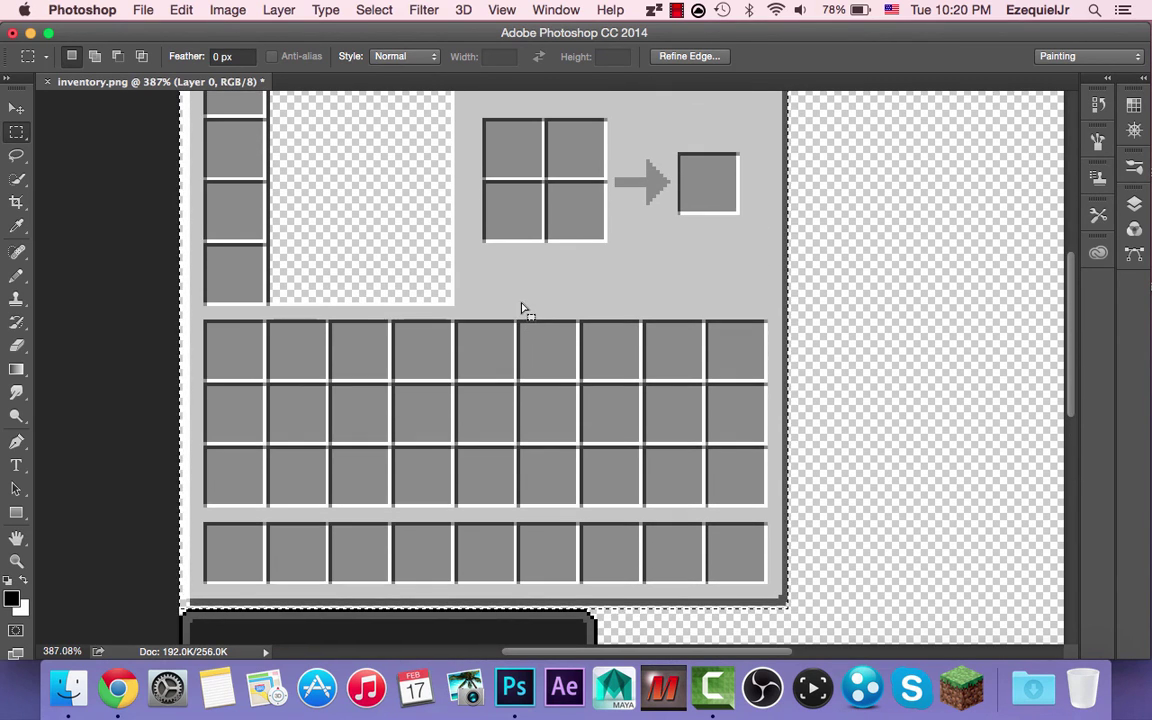
{"action": "left_click", "coordinate": [388, 9]}
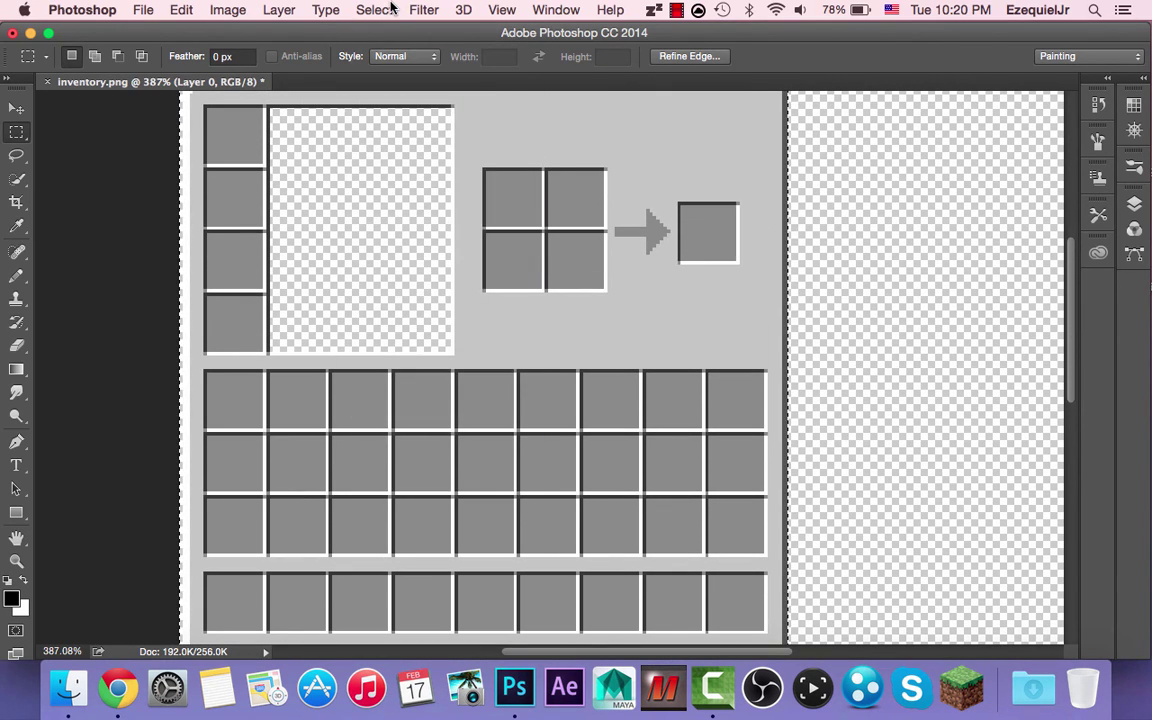
{"action": "left_click", "coordinate": [385, 9]}
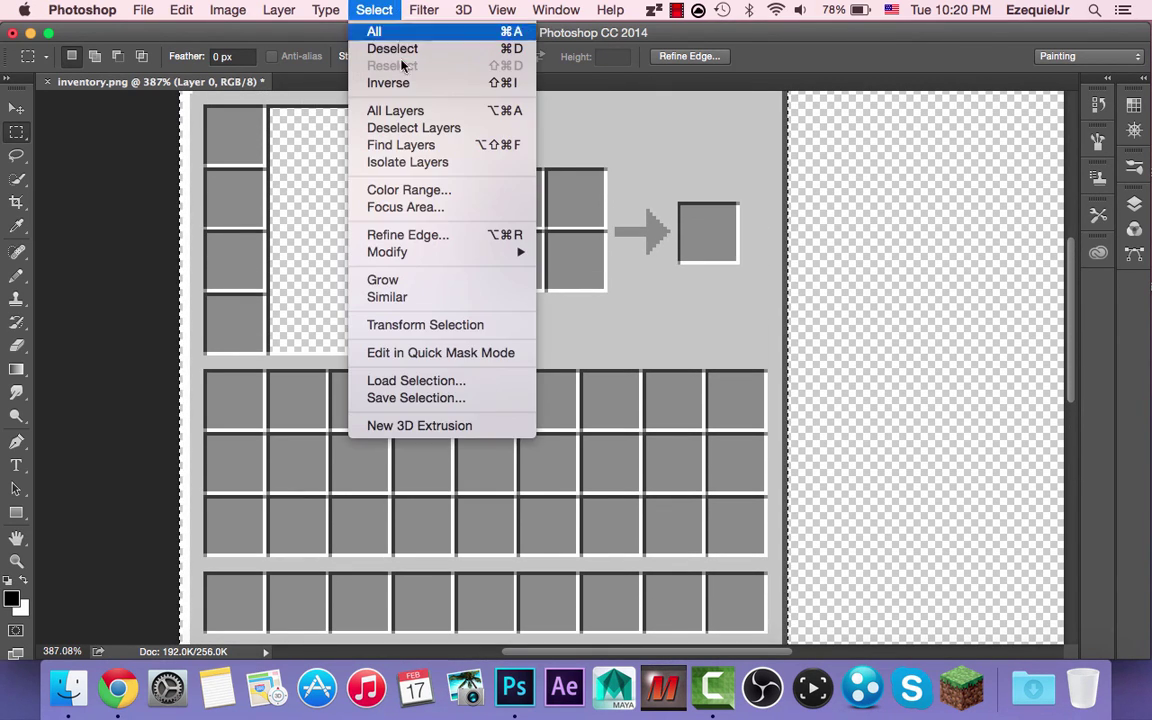
Sample the light-grey panel background in Color Range and confirm the selection.
{"action": "left_click", "coordinate": [410, 189]}
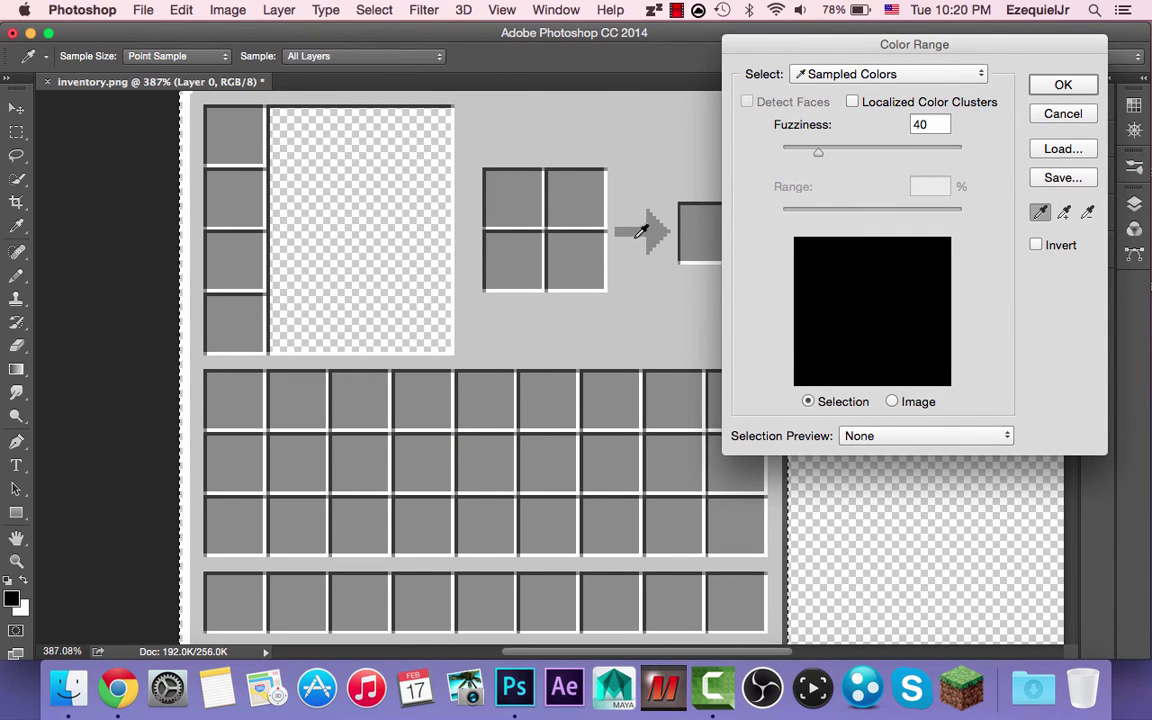
{"action": "left_click", "coordinate": [630, 277]}
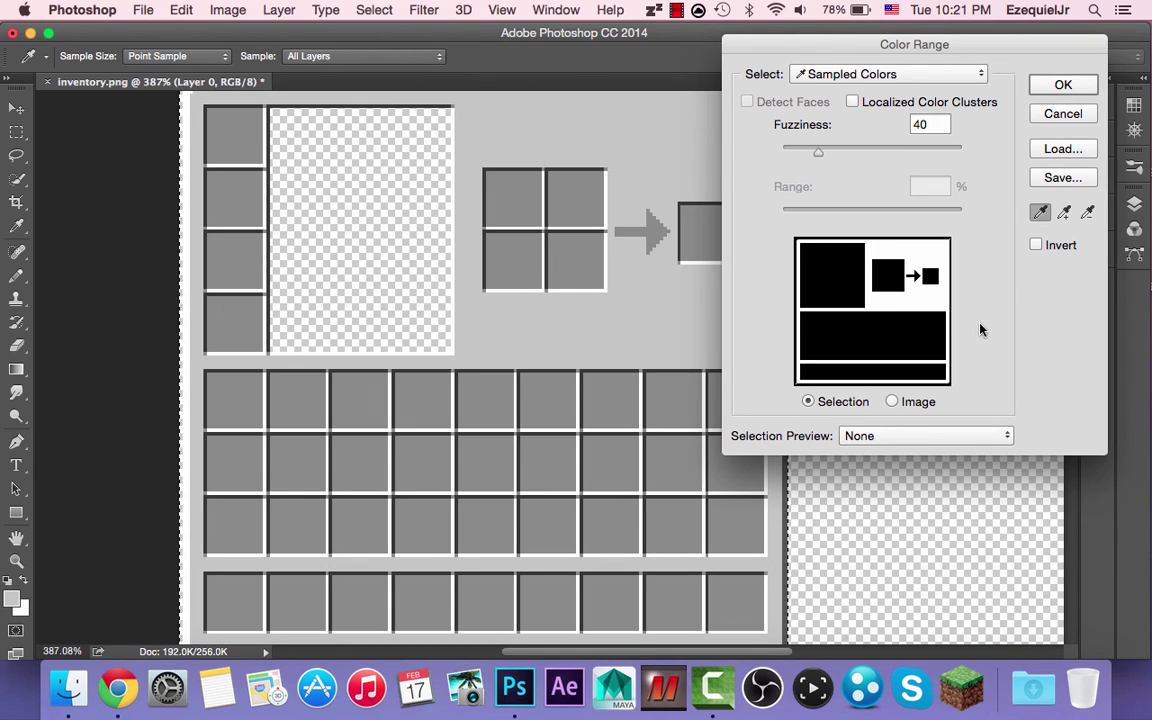
{"action": "left_click", "coordinate": [1057, 89]}
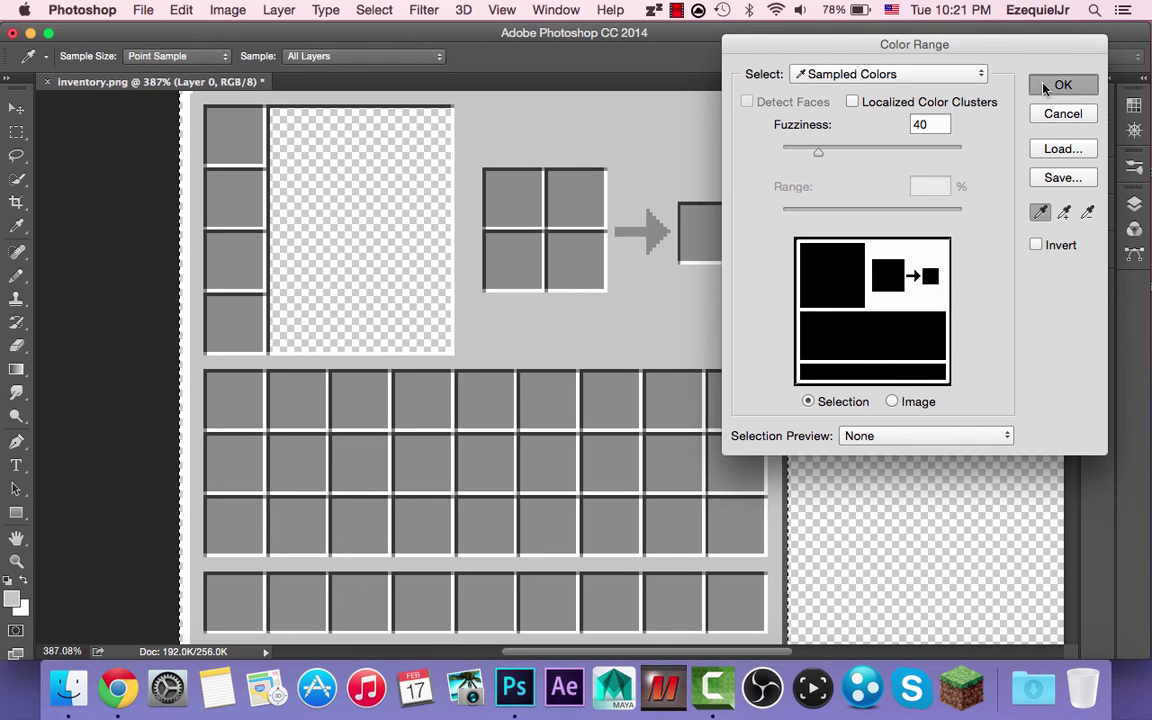
{"action": "left_click", "coordinate": [1045, 89]}
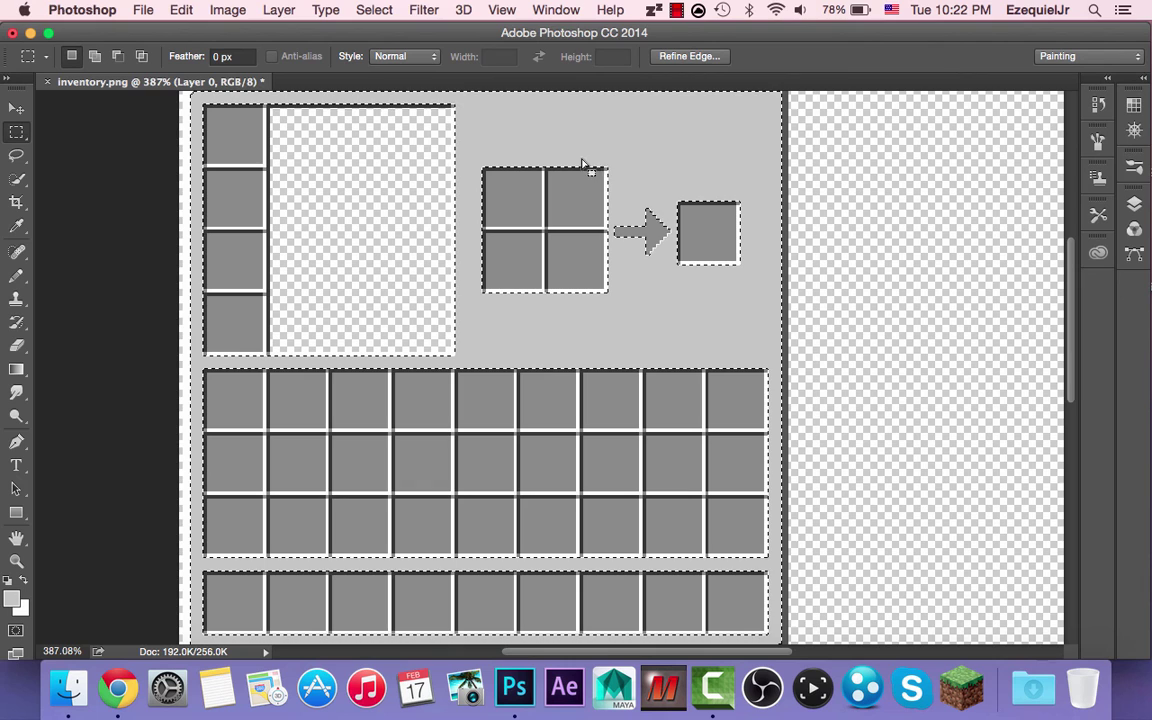
Delete the selected light-grey background, undo, then delete it again.
{"action": "scroll", "coordinate": [586, 165], "scroll_direction": "up", "scroll_amount": 1}
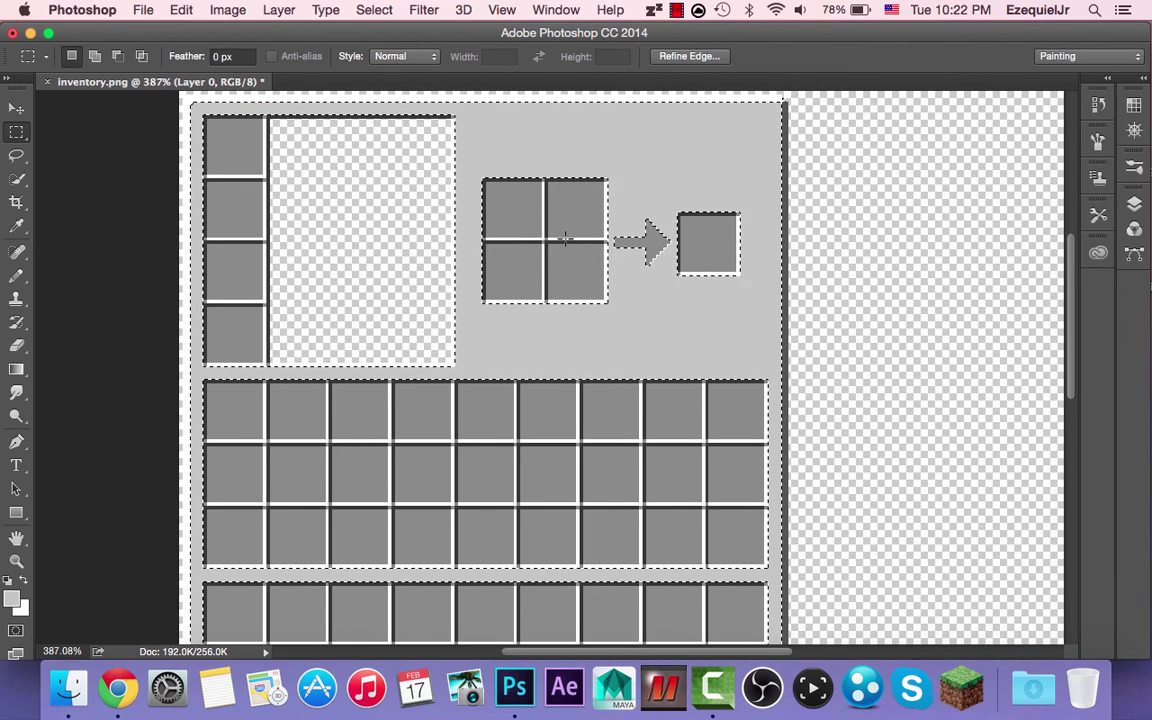
{"action": "key", "text": "Delete"}
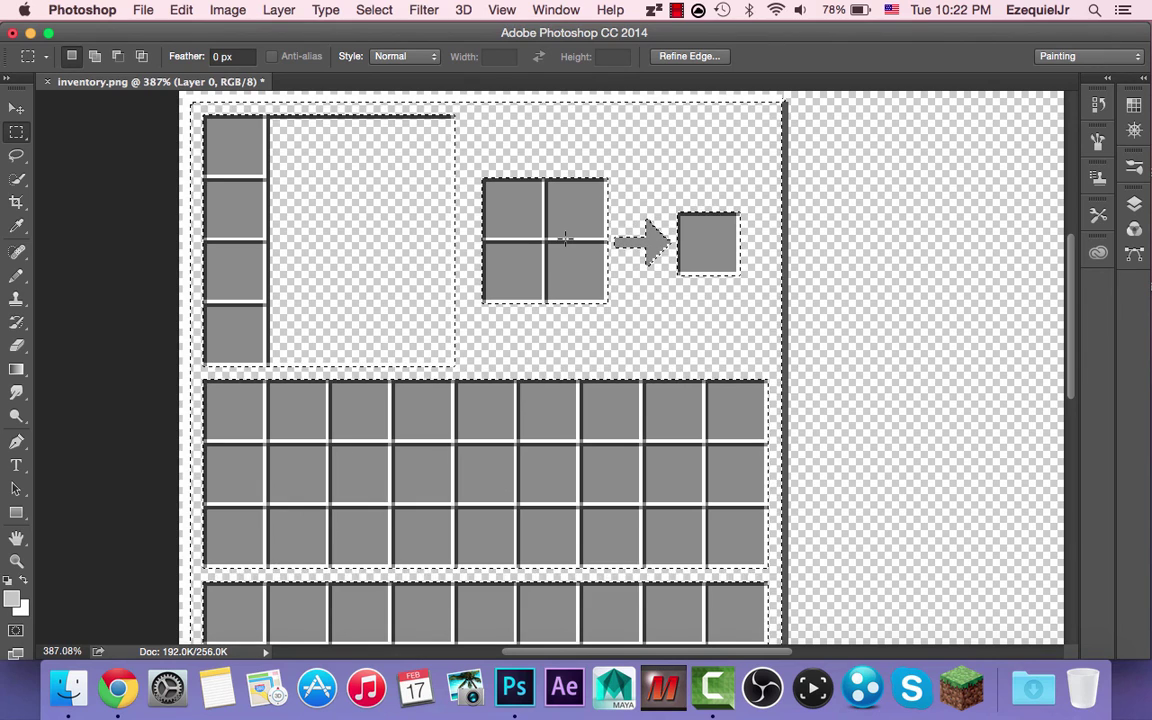
{"action": "key", "text": "super+z"}
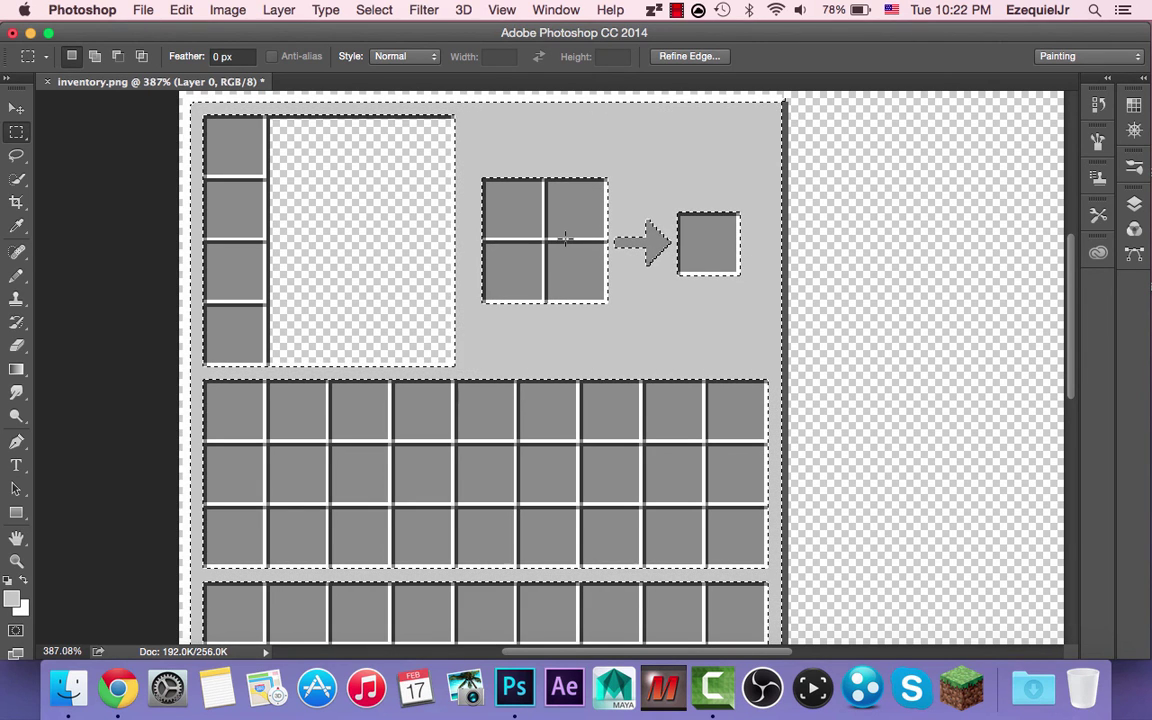
{"action": "key", "text": "Delete"}
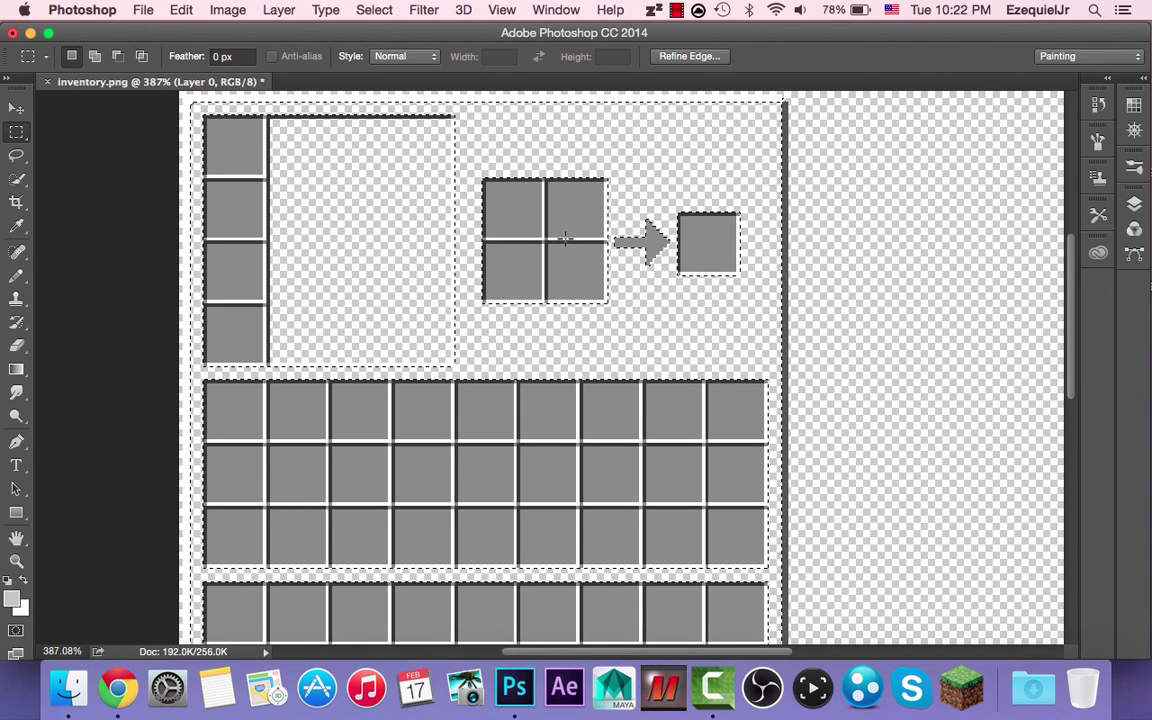
Deselect and drag a rectangle from the image's top-left to the panel's bottom-right.
{"action": "left_click", "coordinate": [103, 130]}
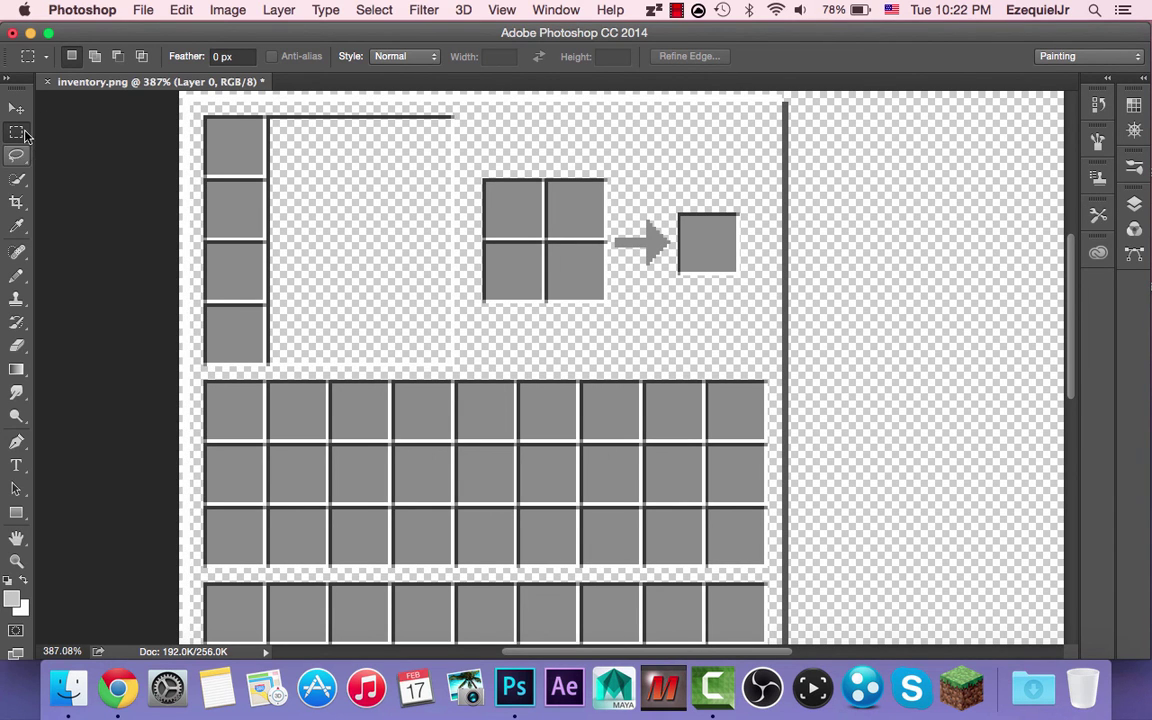
{"action": "scroll", "coordinate": [185, 154], "scroll_direction": "up", "scroll_amount": 2}
{"action": "left_click_drag", "start_coordinate": [182, 113], "coordinate": [789, 481]}
{"action": "scroll", "coordinate": [789, 481], "scroll_direction": "down", "scroll_amount": 1}
{"action": "scroll", "coordinate": [795, 496], "scroll_direction": "up", "scroll_amount": 5}
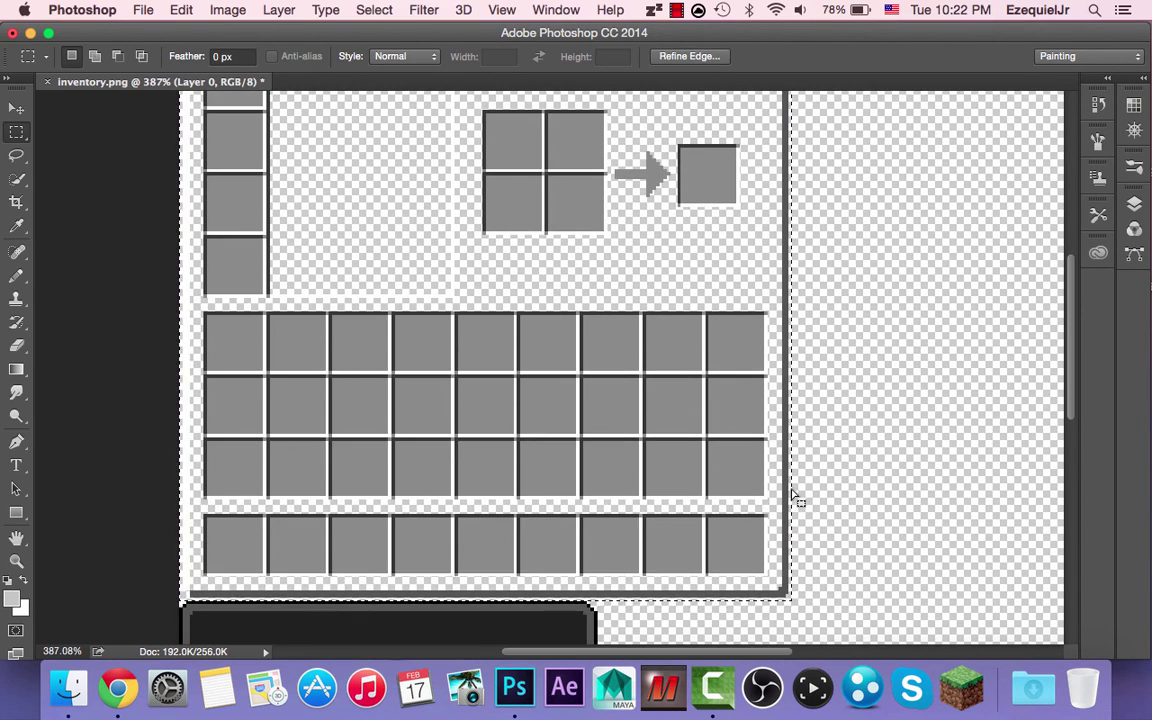
{"action": "scroll", "coordinate": [790, 498], "scroll_direction": "up", "scroll_amount": 3}
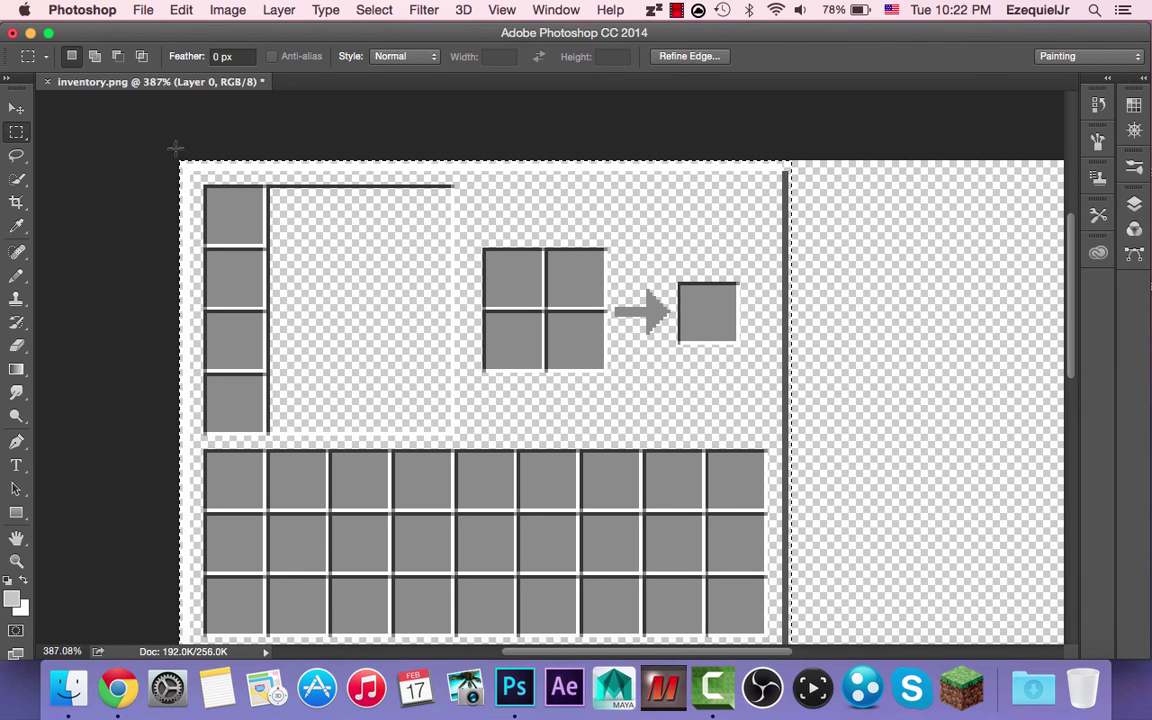
{"action": "scroll", "coordinate": [720, 186], "scroll_direction": "down", "scroll_amount": 5}
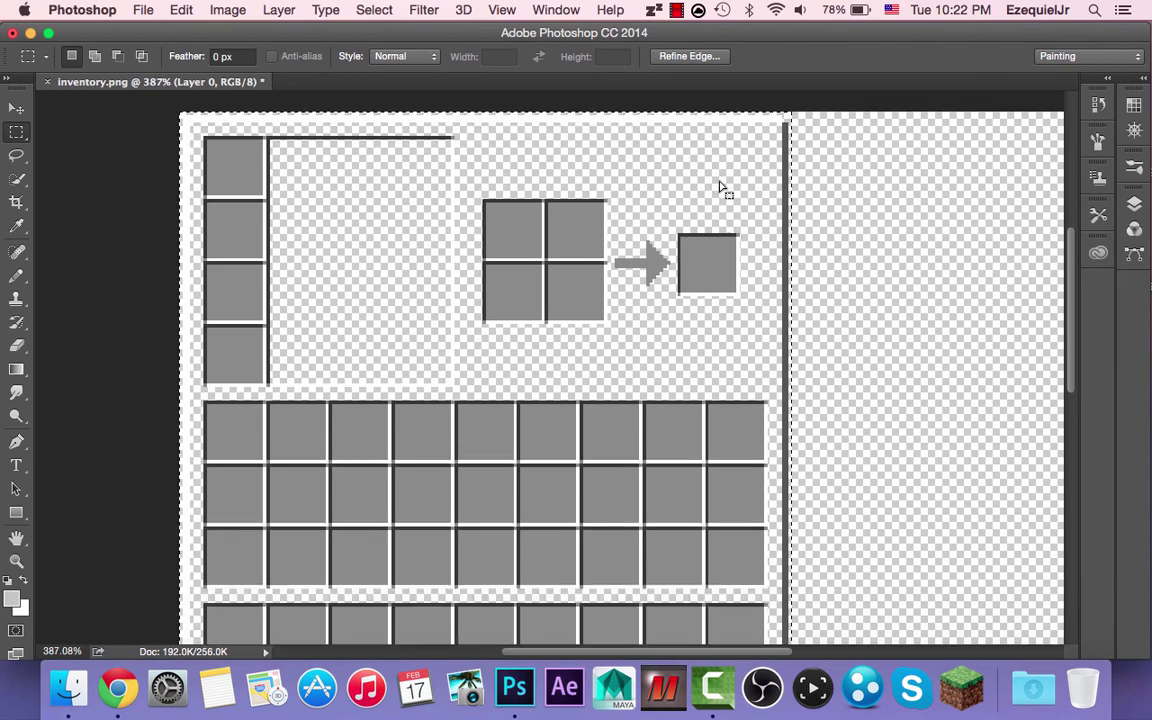
{"action": "scroll", "coordinate": [720, 186], "scroll_direction": "up", "scroll_amount": 5}
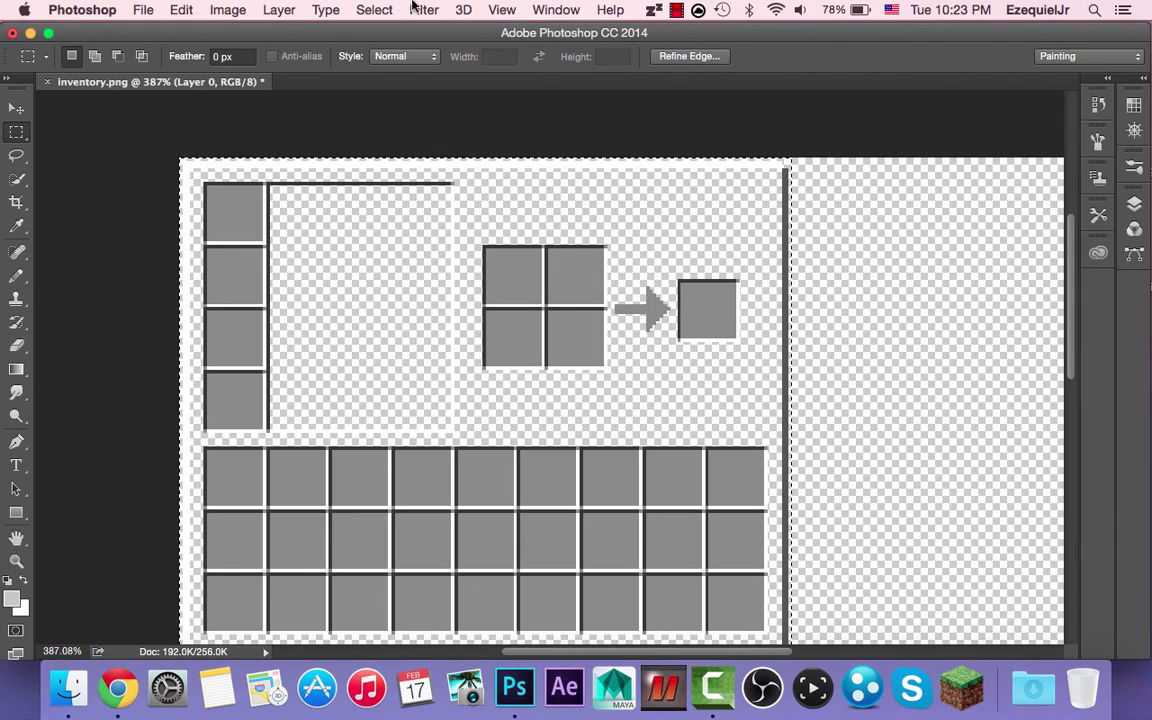
Sample the grey slot fill in Color Range at Fuzziness 40 and confirm.
{"action": "left_click", "coordinate": [376, 9]}
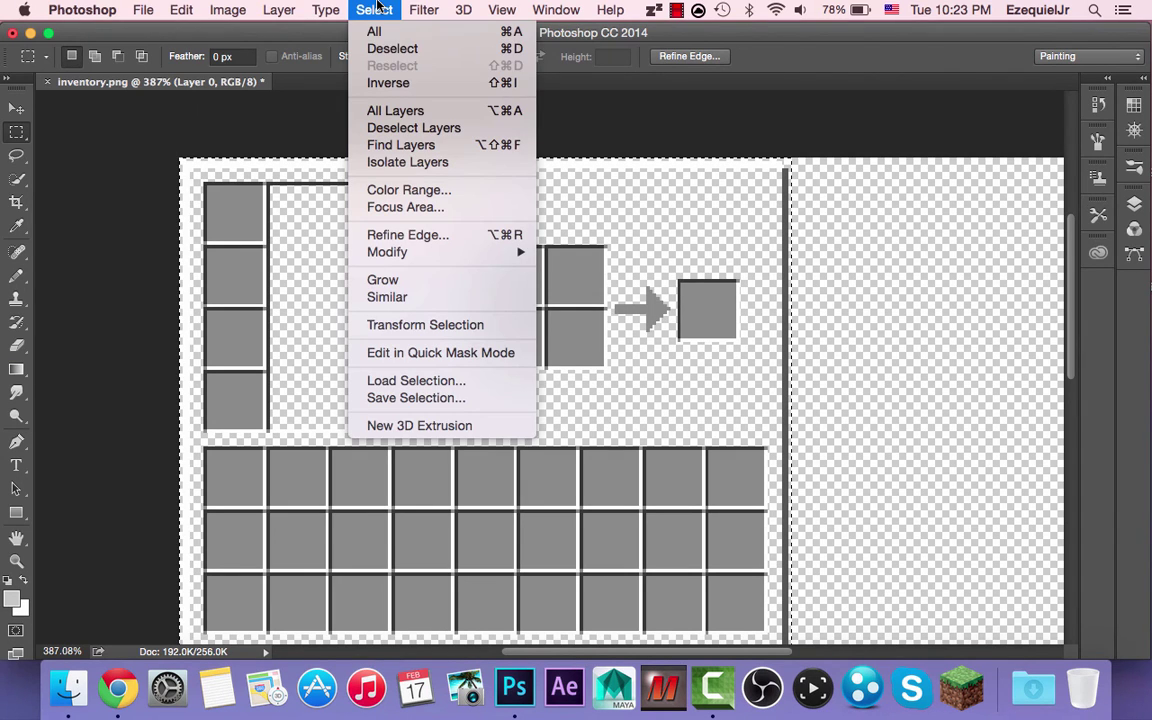
{"action": "left_click", "coordinate": [446, 189]}
{"action": "scroll", "coordinate": [759, 210], "scroll_direction": "down", "scroll_amount": 3}
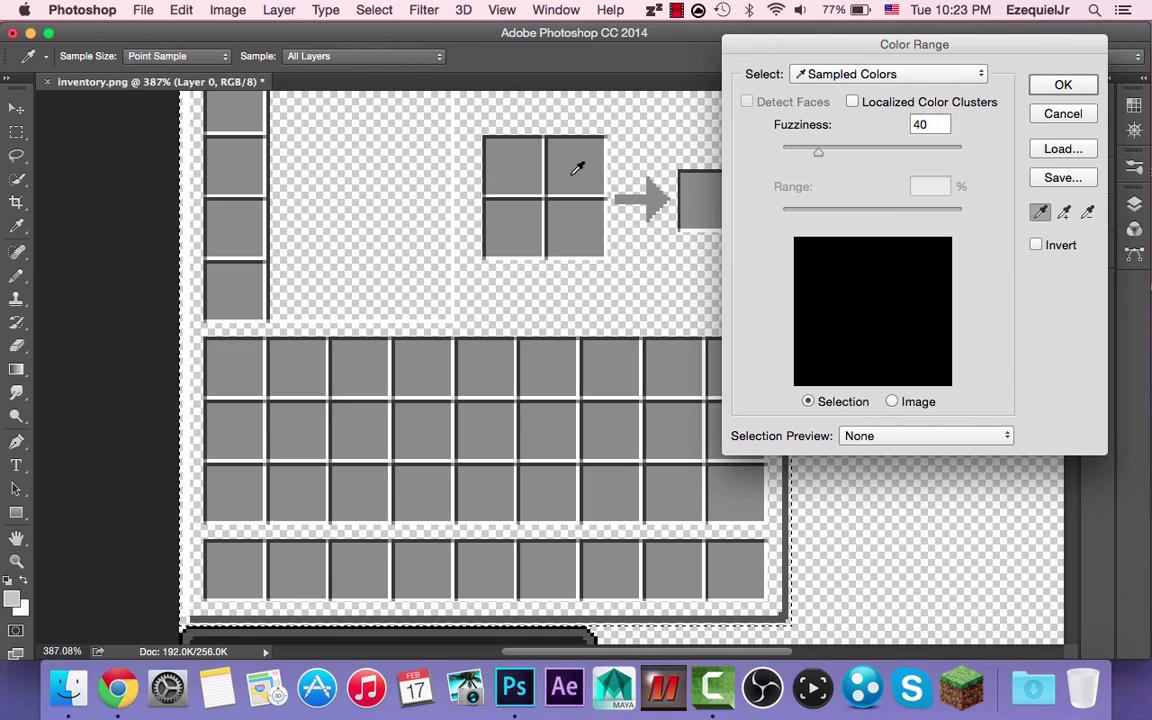
{"action": "left_click", "coordinate": [593, 170]}
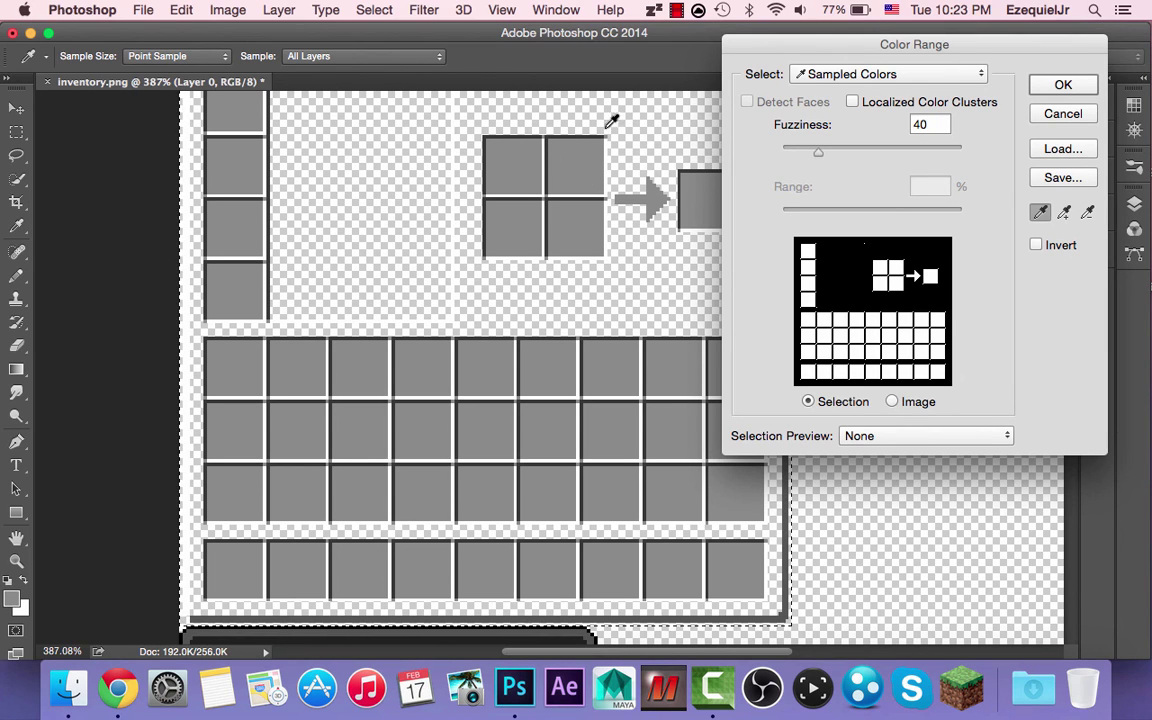
{"action": "scroll", "coordinate": [608, 284], "scroll_direction": "up", "scroll_amount": 1}
{"action": "scroll", "coordinate": [608, 284], "scroll_direction": "down", "scroll_amount": 4}
{"action": "scroll", "coordinate": [608, 284], "scroll_direction": "up", "scroll_amount": 4}
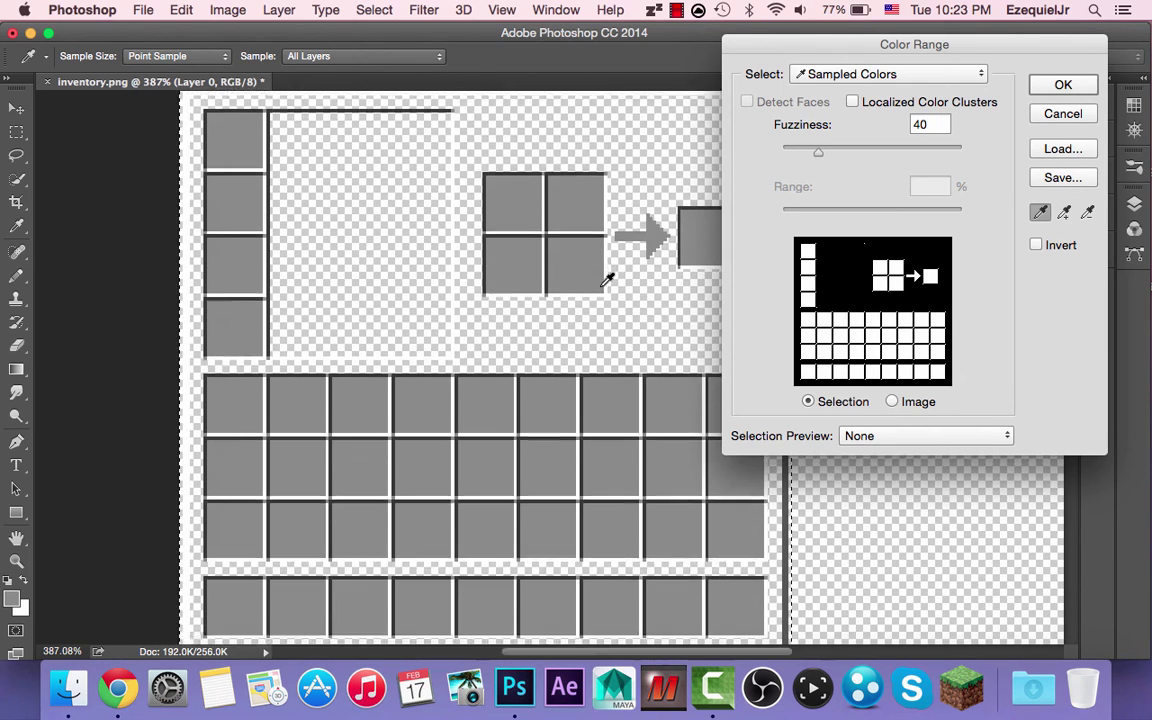
{"action": "scroll", "coordinate": [608, 284], "scroll_direction": "down", "scroll_amount": 1}
{"action": "scroll", "coordinate": [607, 280], "scroll_direction": "down", "scroll_amount": 3}
{"action": "scroll", "coordinate": [607, 280], "scroll_direction": "up", "scroll_amount": 4}
{"action": "scroll", "coordinate": [607, 280], "scroll_direction": "down", "scroll_amount": 1}
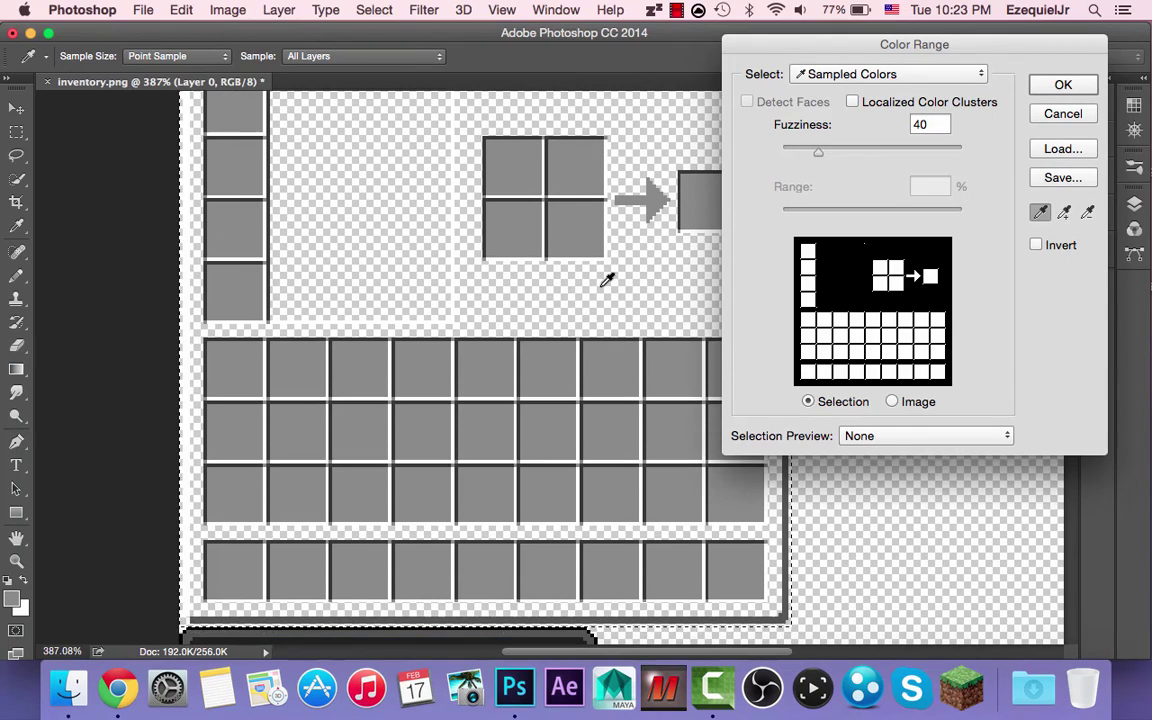
{"action": "left_click", "coordinate": [1055, 88]}
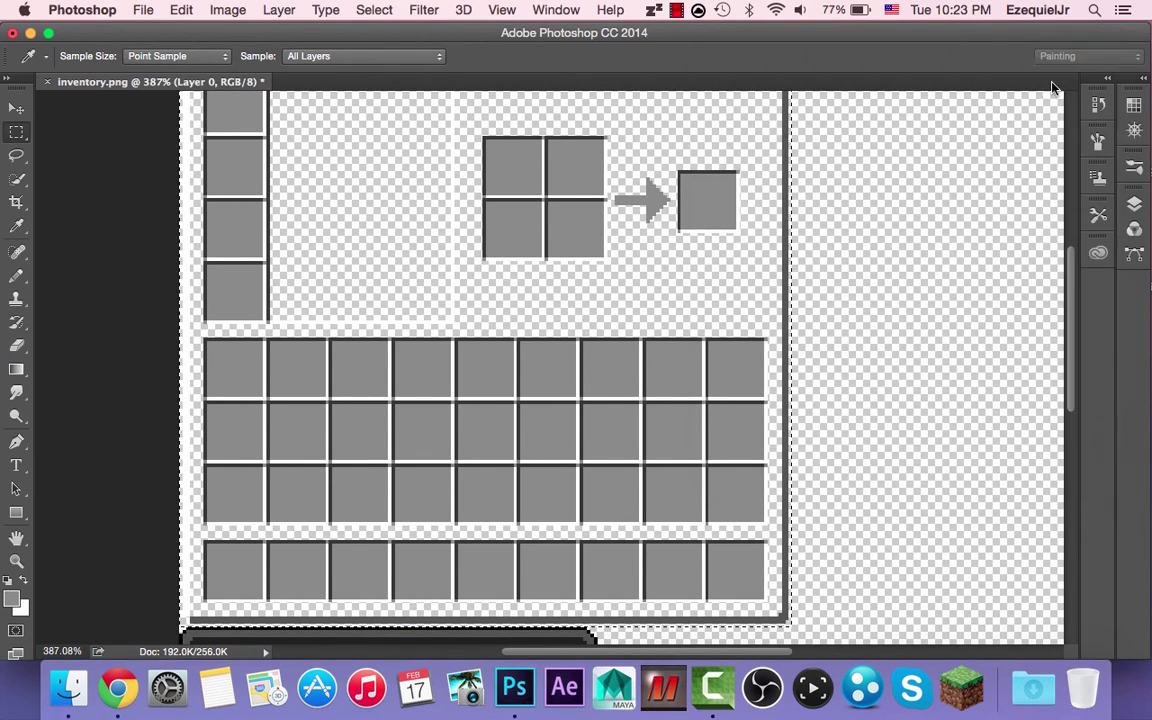
Delete the grey fill from the selected crafting slots and arrow, then deselect.
{"action": "key", "text": "m"}
{"action": "scroll", "coordinate": [521, 101], "scroll_direction": "up", "scroll_amount": 3}
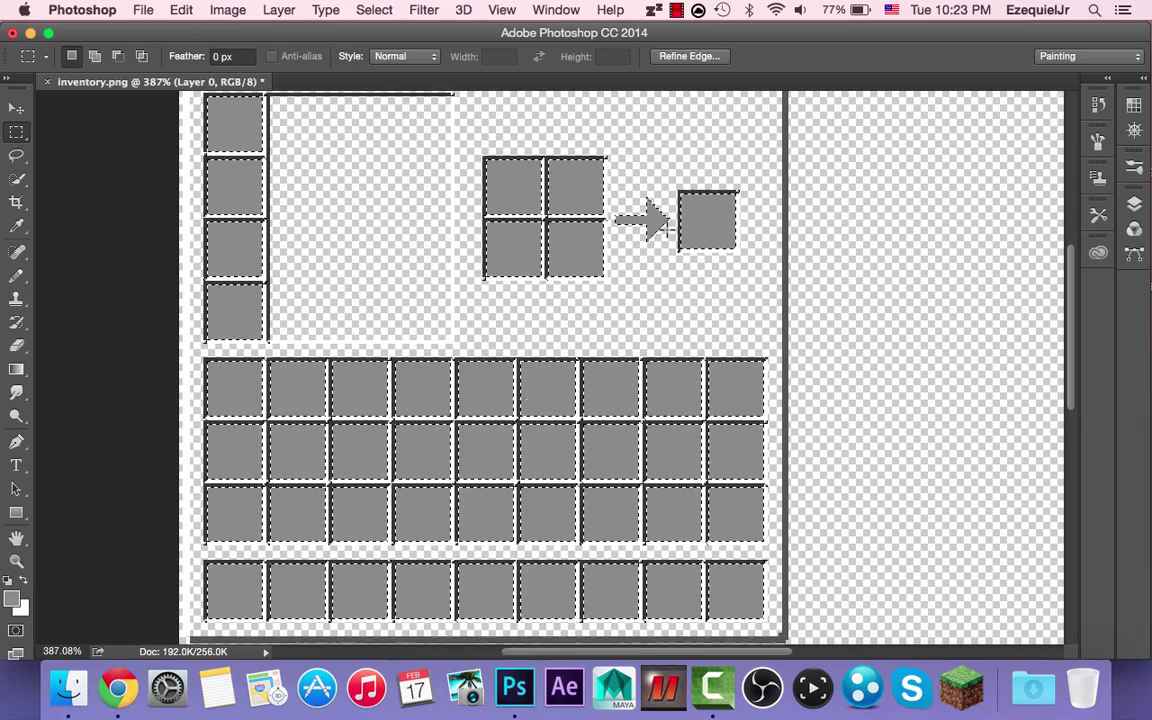
{"action": "scroll", "coordinate": [664, 228], "scroll_direction": "down", "scroll_amount": 2}
{"action": "scroll", "coordinate": [666, 228], "scroll_direction": "down", "scroll_amount": 8}
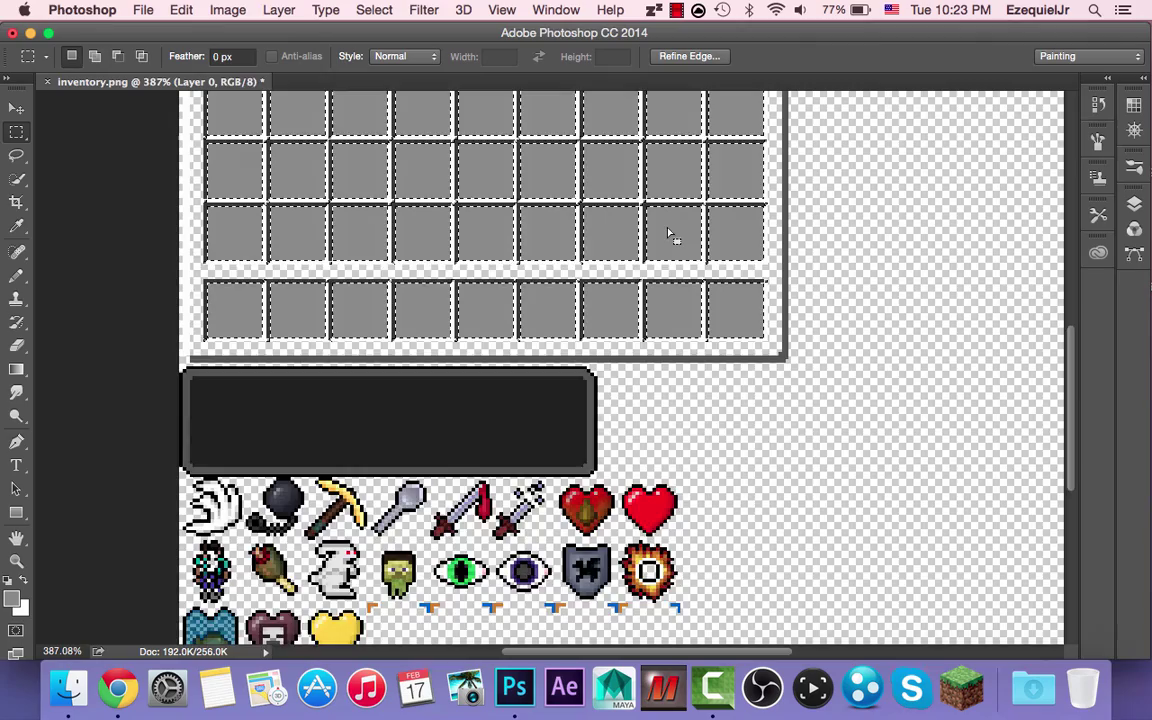
{"action": "scroll", "coordinate": [670, 235], "scroll_direction": "up", "scroll_amount": 8}
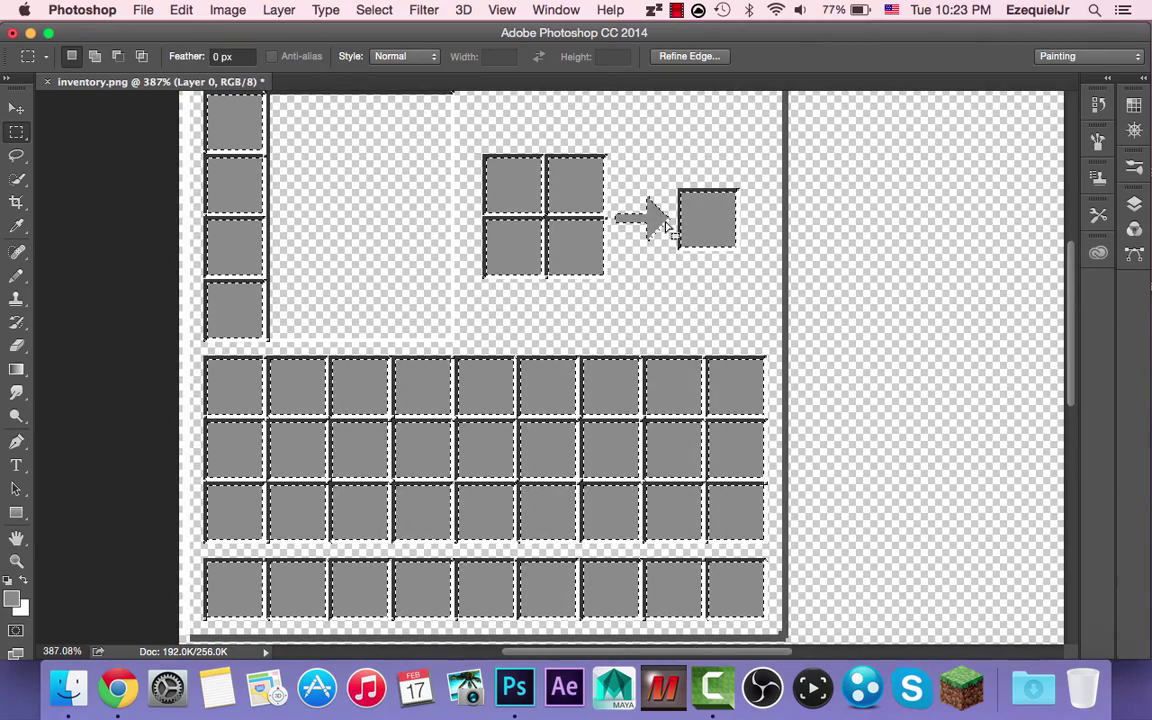
{"action": "key", "text": "Delete"}
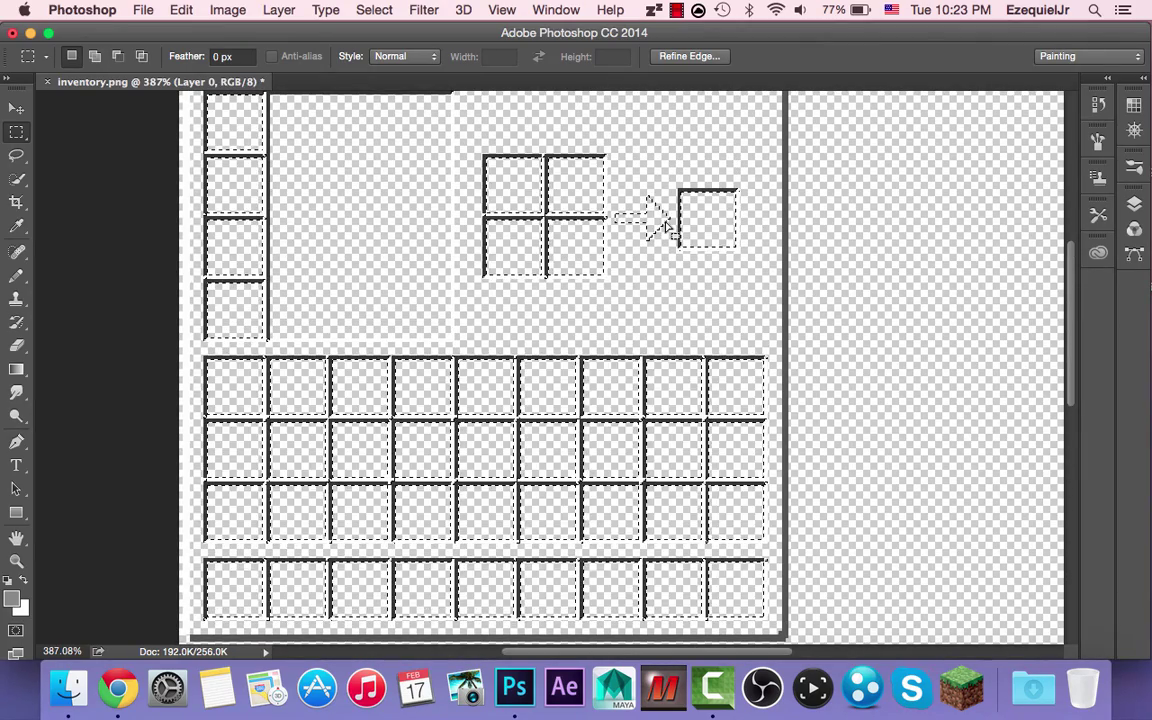
{"action": "scroll", "coordinate": [663, 228], "scroll_direction": "up", "scroll_amount": 1}
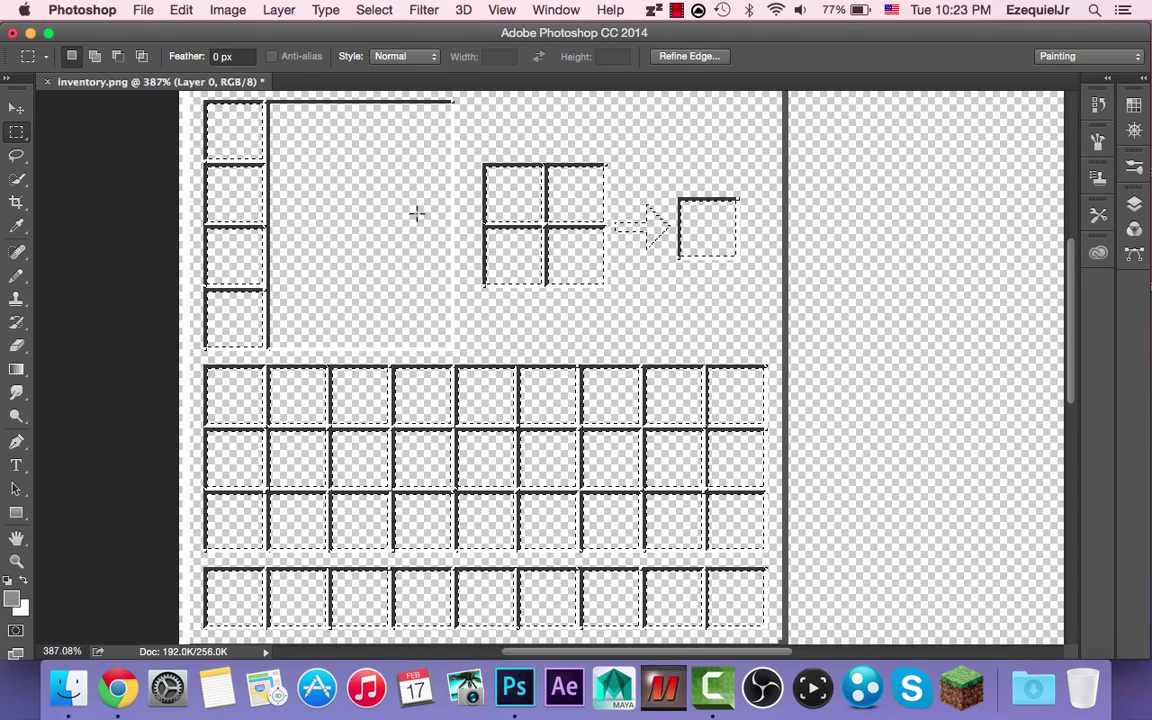
{"action": "key", "text": "super+d"}
{"action": "scroll", "coordinate": [197, 235], "scroll_direction": "up", "scroll_amount": 2}
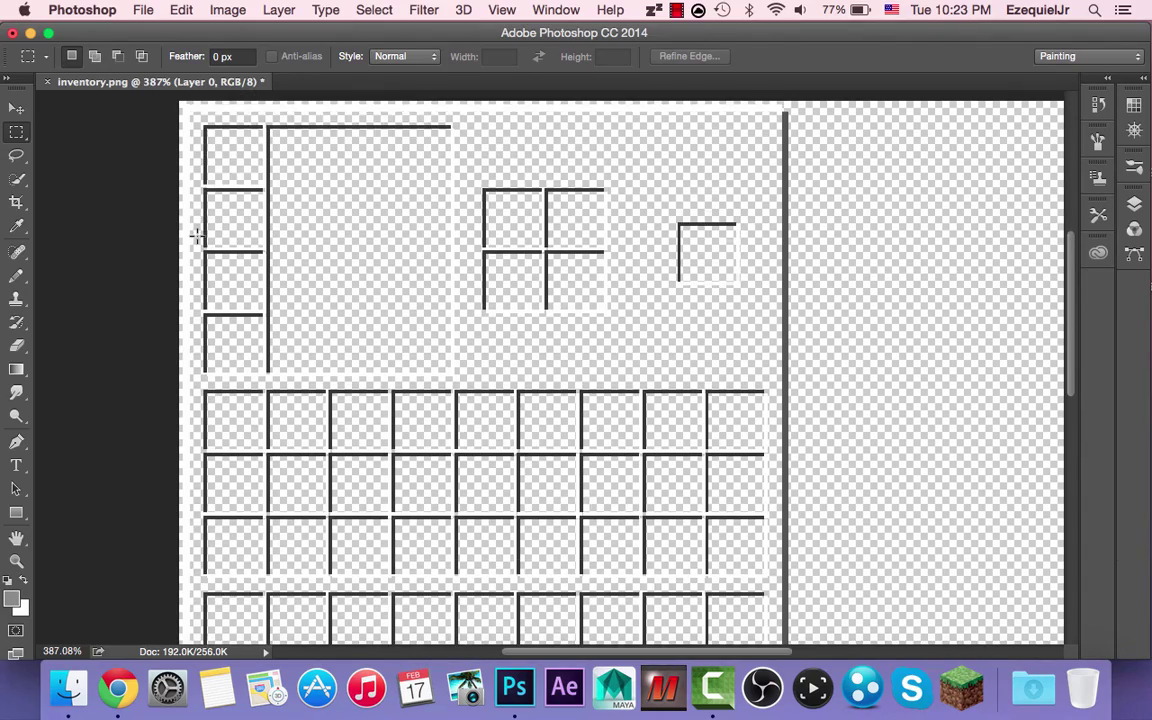
{"action": "scroll", "coordinate": [197, 235], "scroll_direction": "up", "scroll_amount": 1}
{"action": "scroll", "coordinate": [197, 235], "scroll_direction": "down", "scroll_amount": 3}
{"action": "scroll", "coordinate": [197, 235], "scroll_direction": "up", "scroll_amount": 3}
{"action": "scroll", "coordinate": [197, 235], "scroll_direction": "down", "scroll_amount": 1}
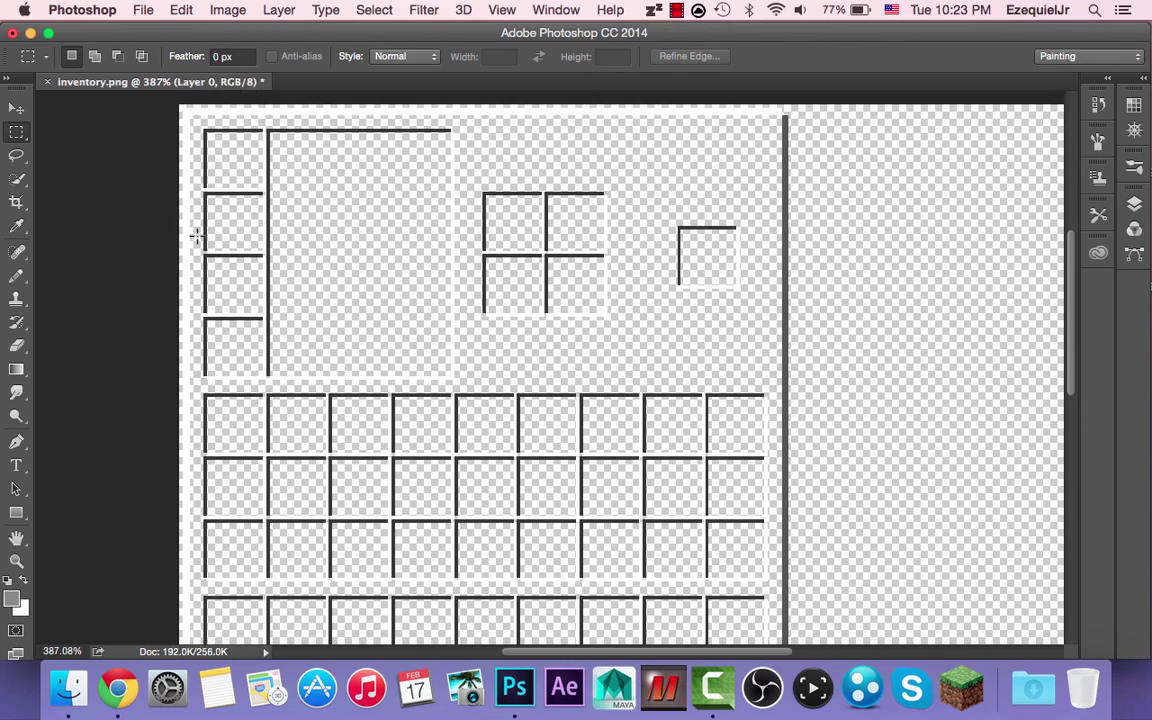
{"action": "scroll", "coordinate": [197, 235], "scroll_direction": "up", "scroll_amount": 3}
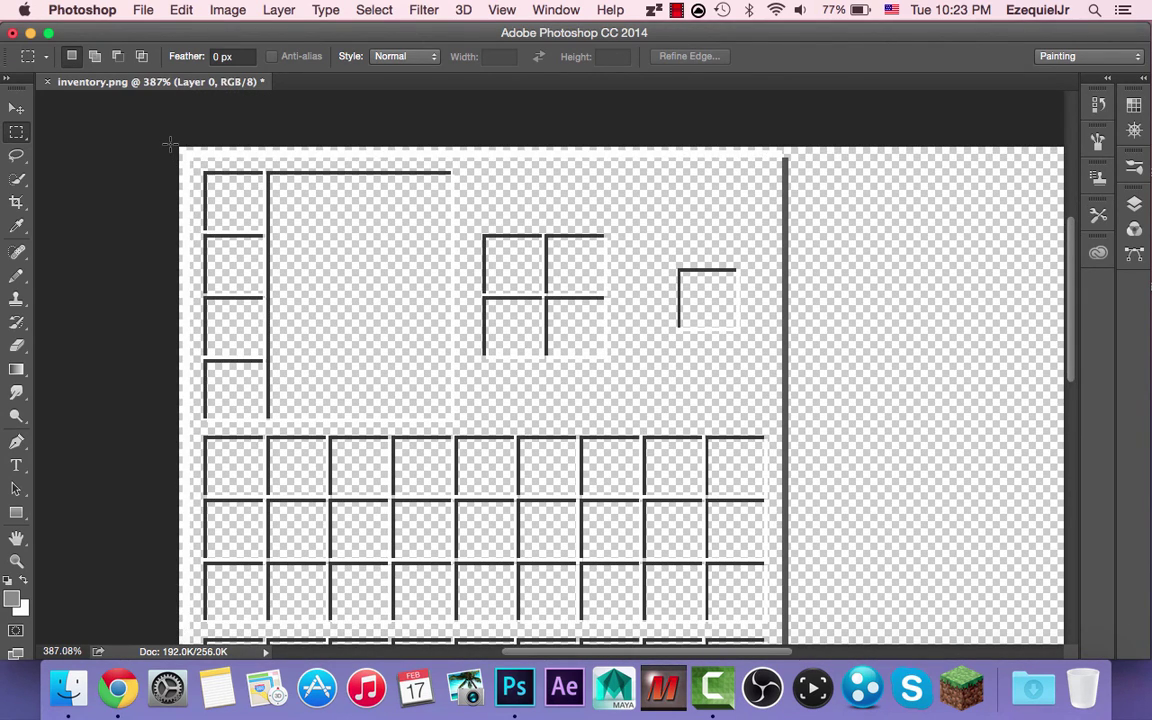
Save inventory.png and close the document.
{"action": "key", "text": "v"}
{"action": "left_click", "coordinate": [1104, 78]}
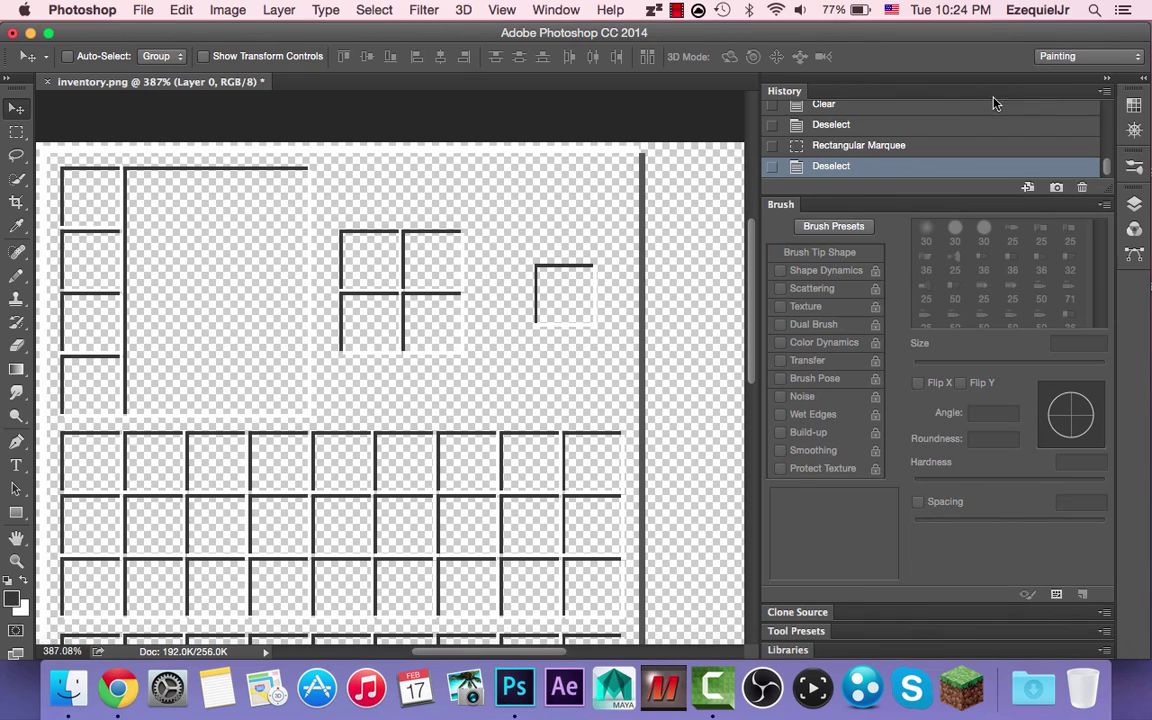
{"action": "left_click", "coordinate": [500, 118]}
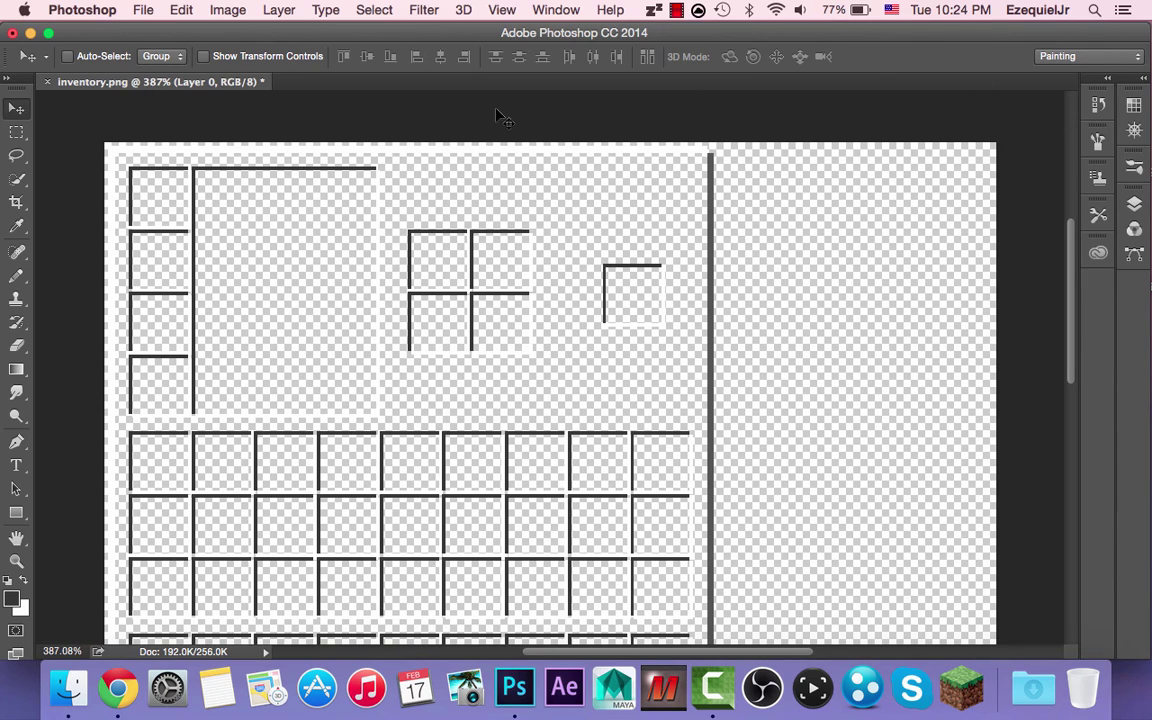
{"action": "left_click", "coordinate": [136, 10]}
{"action": "left_click", "coordinate": [168, 181]}
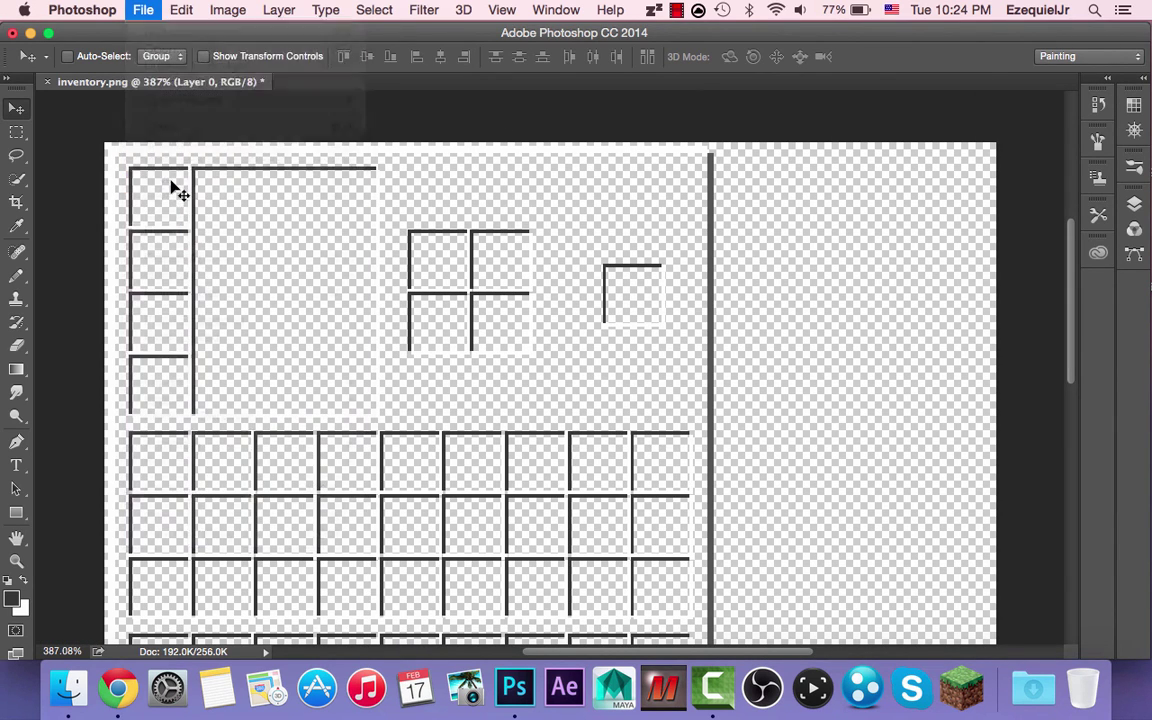
{"action": "left_click", "coordinate": [12, 33]}
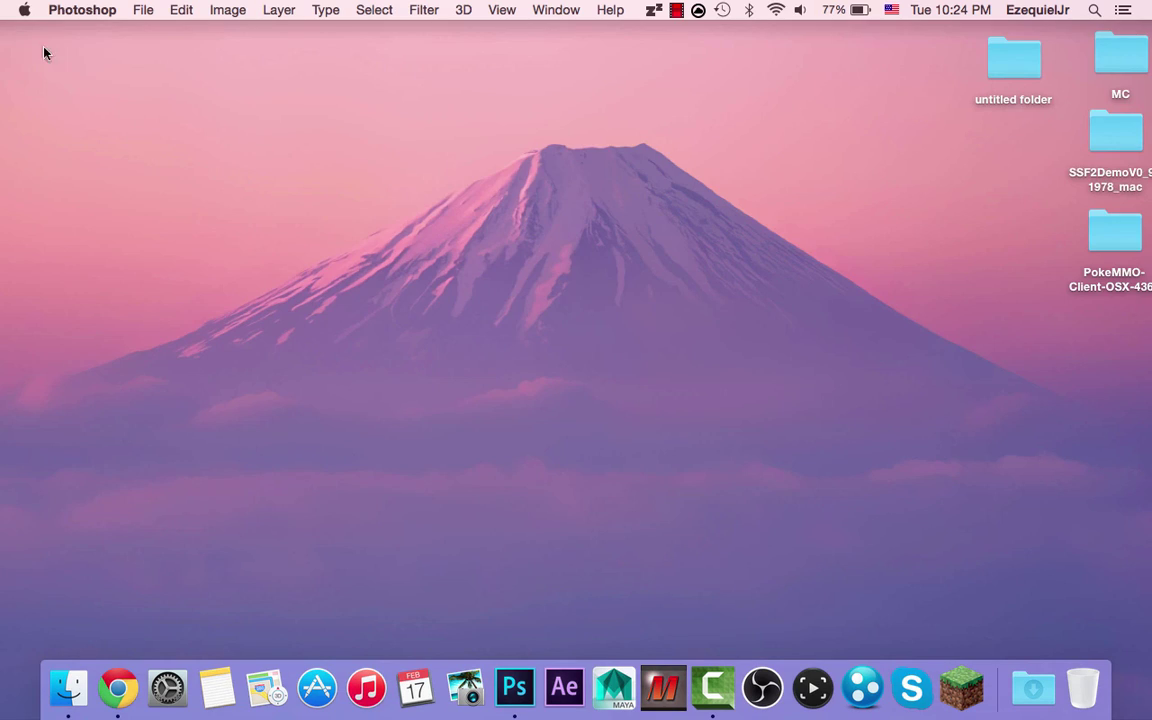
In a new Finder window, go to the ~/Library/Application Support folder.
{"action": "left_click", "coordinate": [218, 572]}
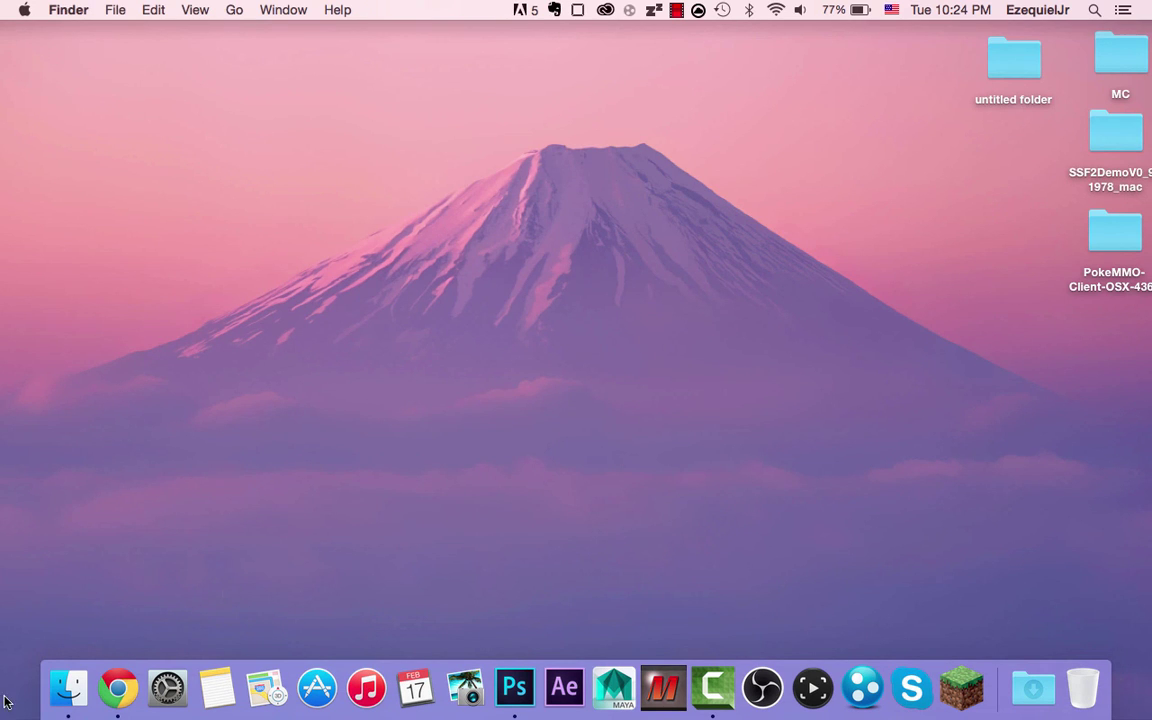
{"action": "left_click", "coordinate": [68, 688]}
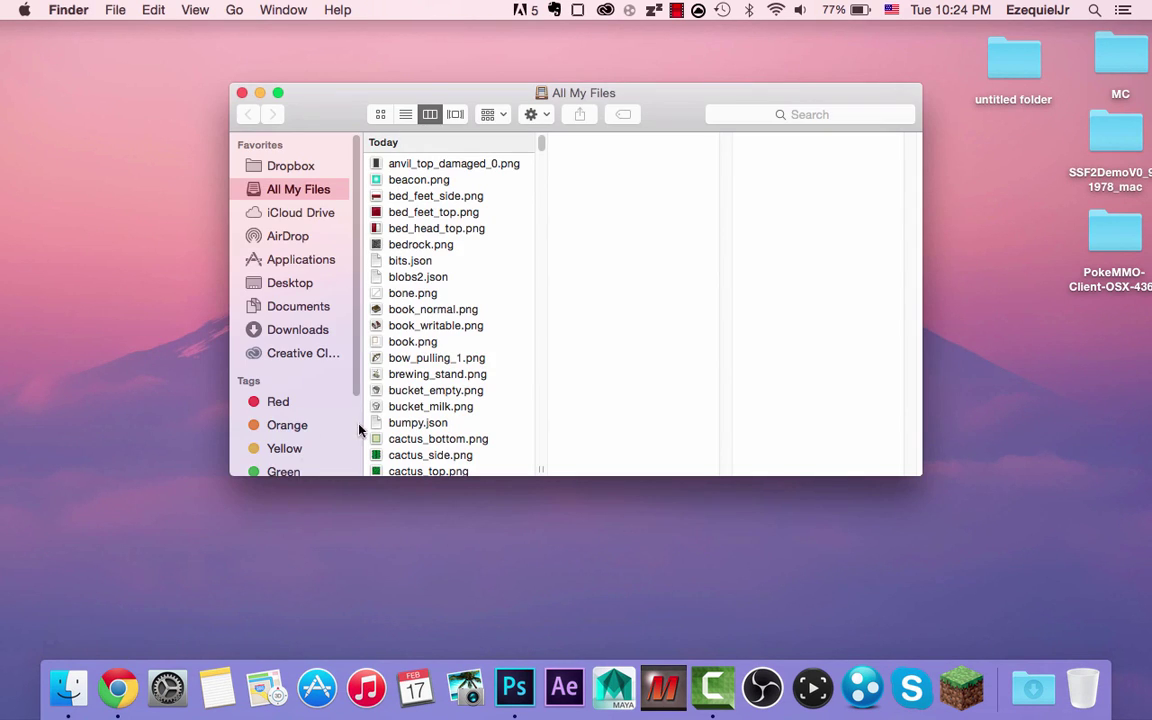
{"action": "key", "text": "super+shift+g"}
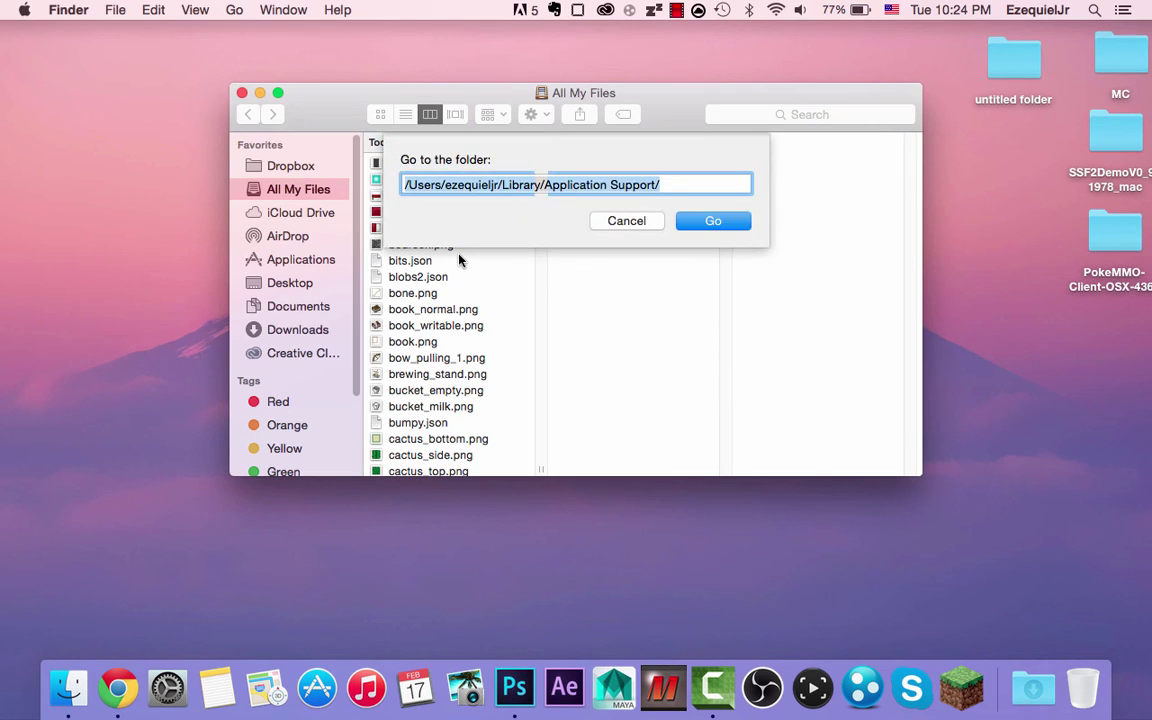
{"action": "key", "text": "Return"}
{"action": "scroll", "coordinate": [830, 385], "scroll_direction": "down", "scroll_amount": 10}
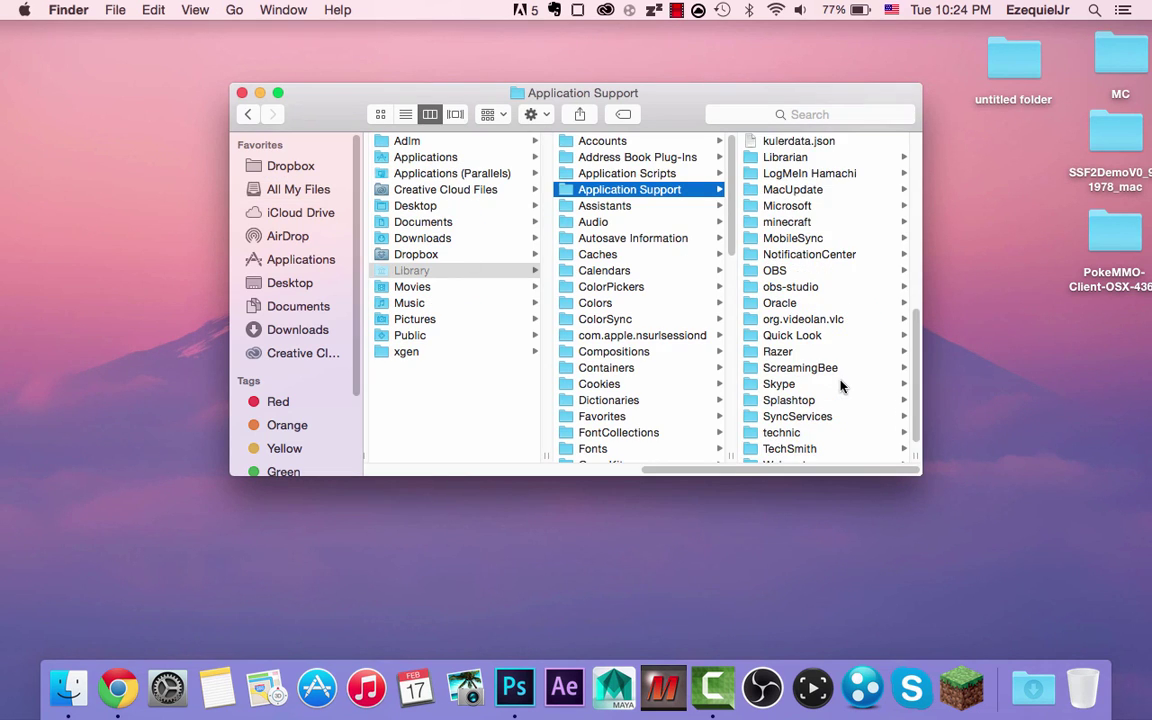
Find inventory.png in minecraft/resourcepacks/Clear/assets/minecraft/textures/gui/container, then launch Minecraft.
{"action": "left_click", "coordinate": [788, 212]}
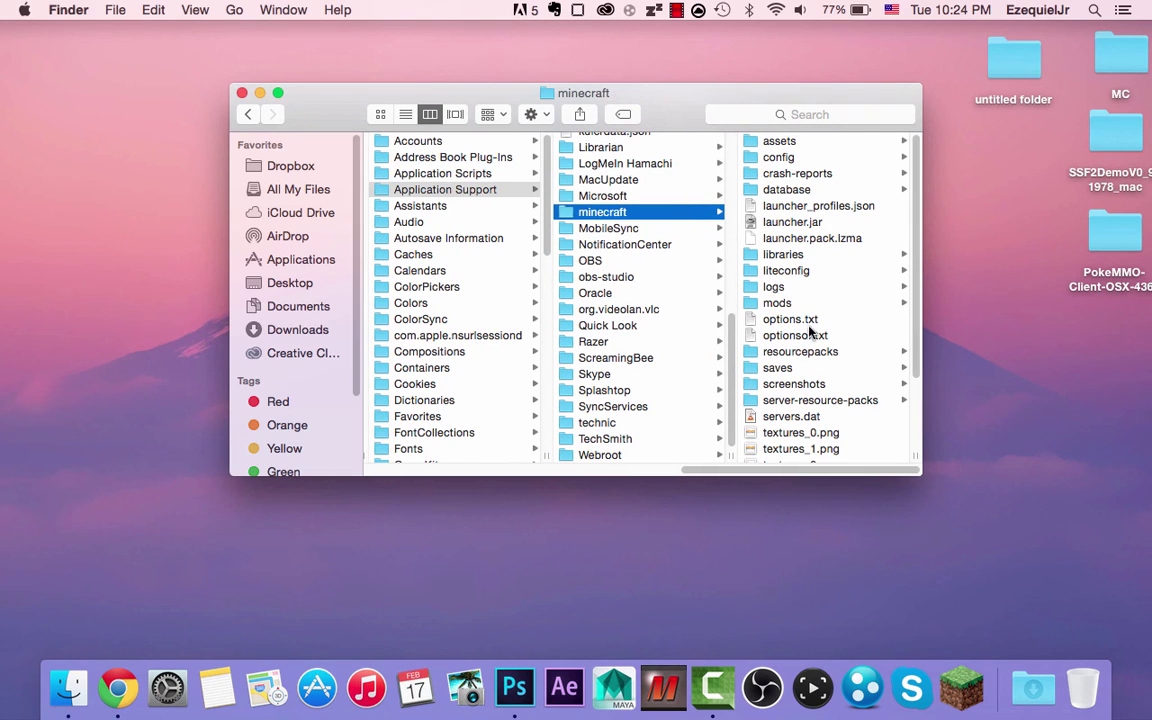
{"action": "left_click", "coordinate": [808, 351]}
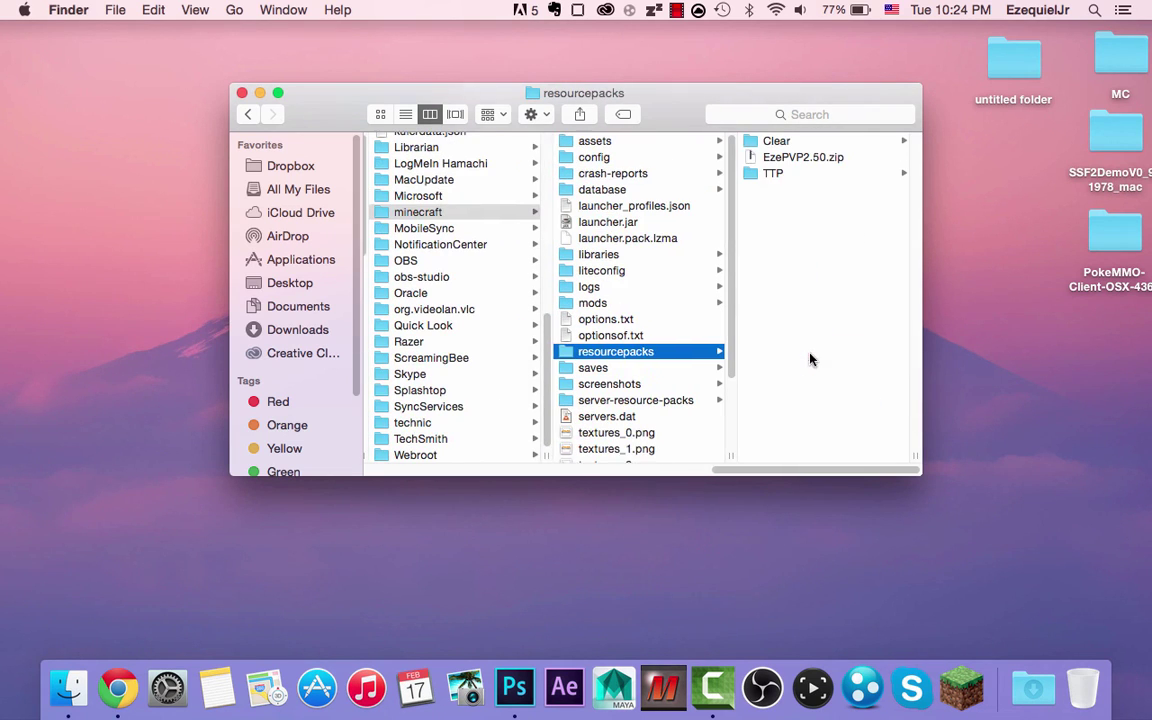
{"action": "left_click", "coordinate": [777, 143]}
{"action": "left_click", "coordinate": [779, 144]}
{"action": "left_click", "coordinate": [781, 144]}
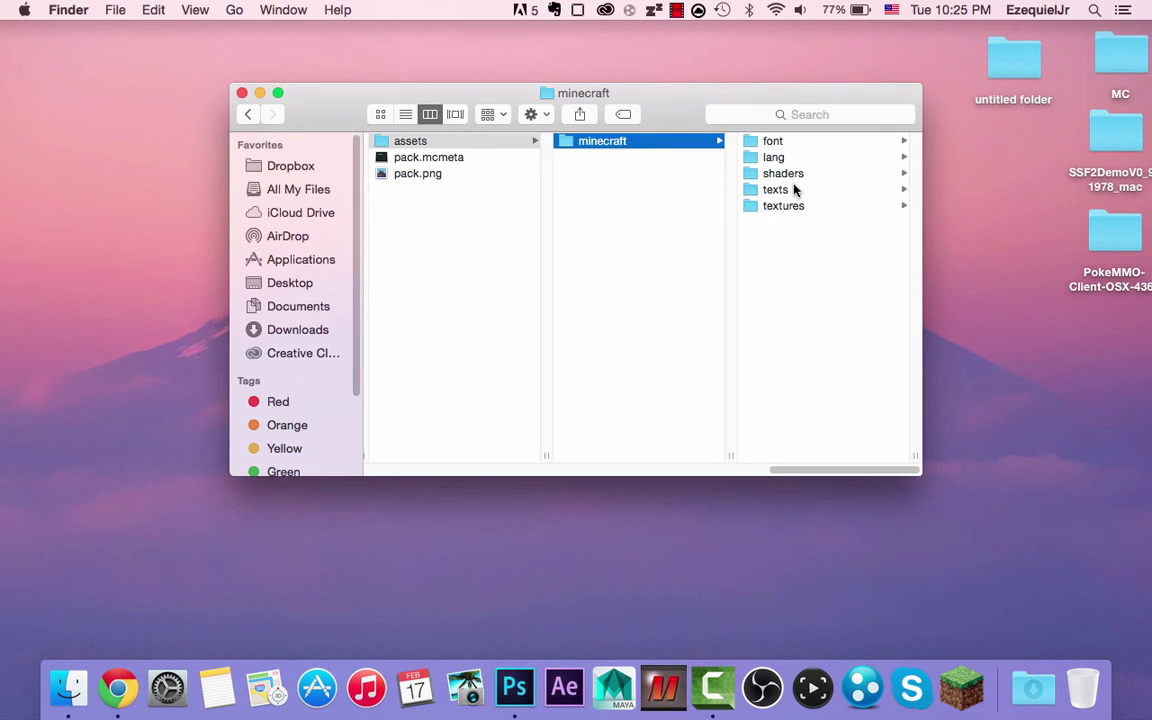
{"action": "left_click", "coordinate": [790, 205]}
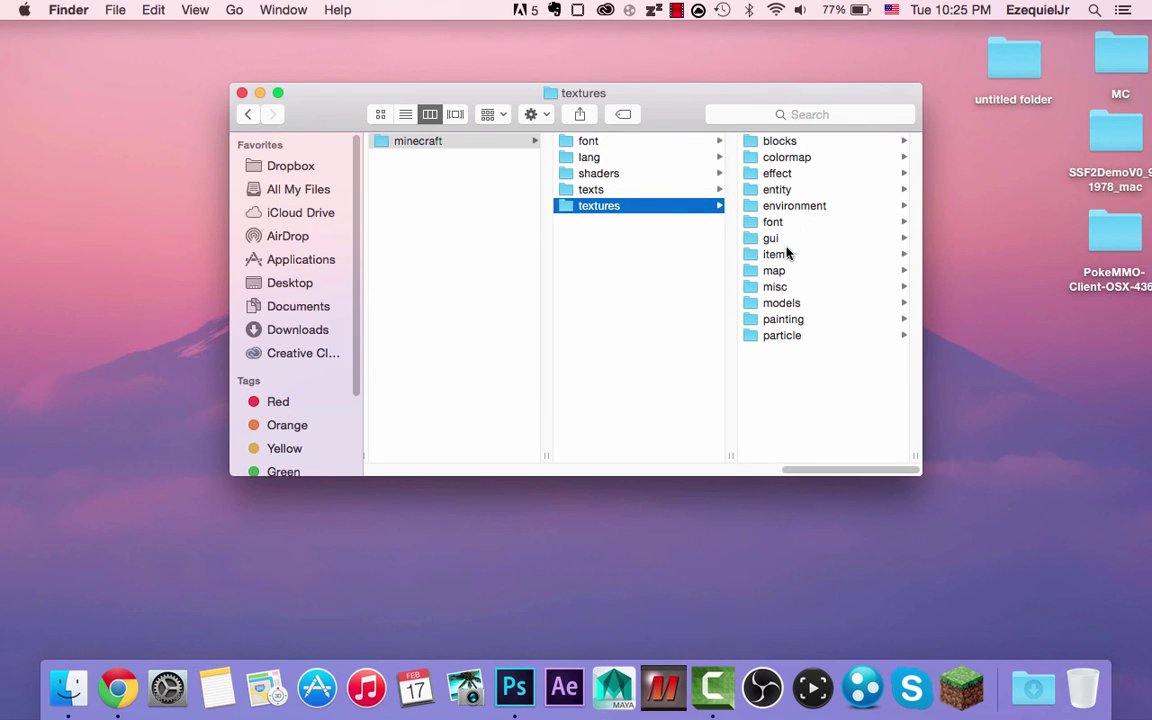
{"action": "left_click", "coordinate": [786, 240]}
{"action": "left_click", "coordinate": [790, 174]}
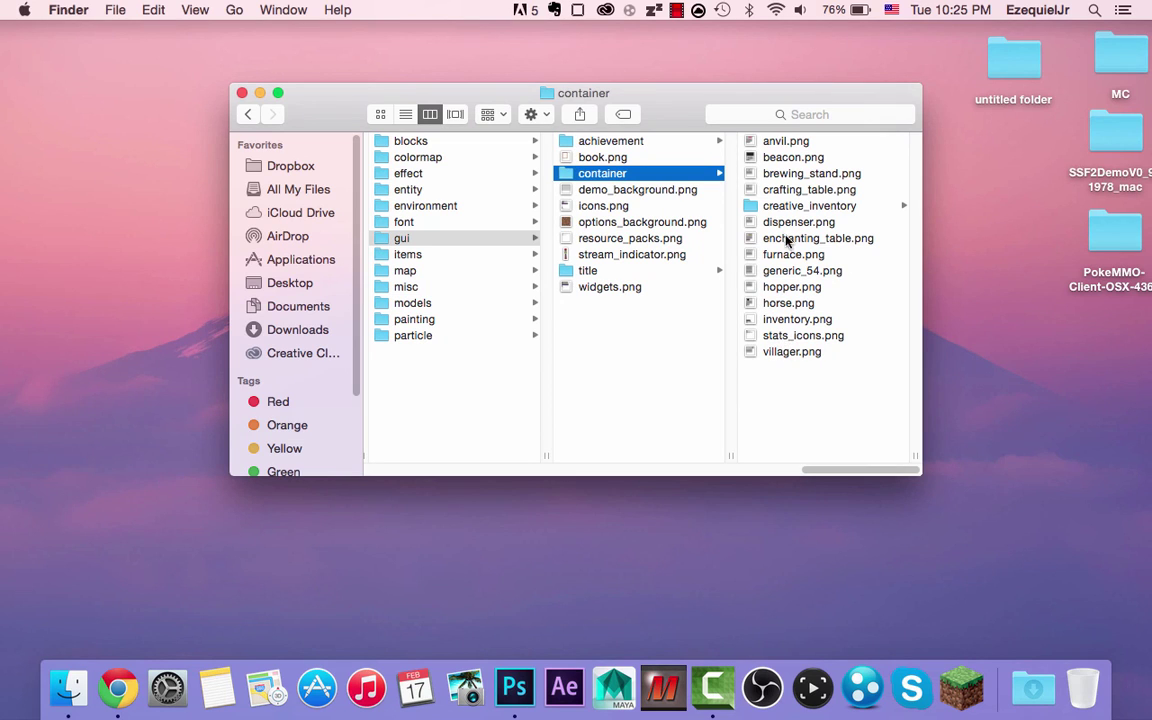
{"action": "left_click", "coordinate": [795, 320]}
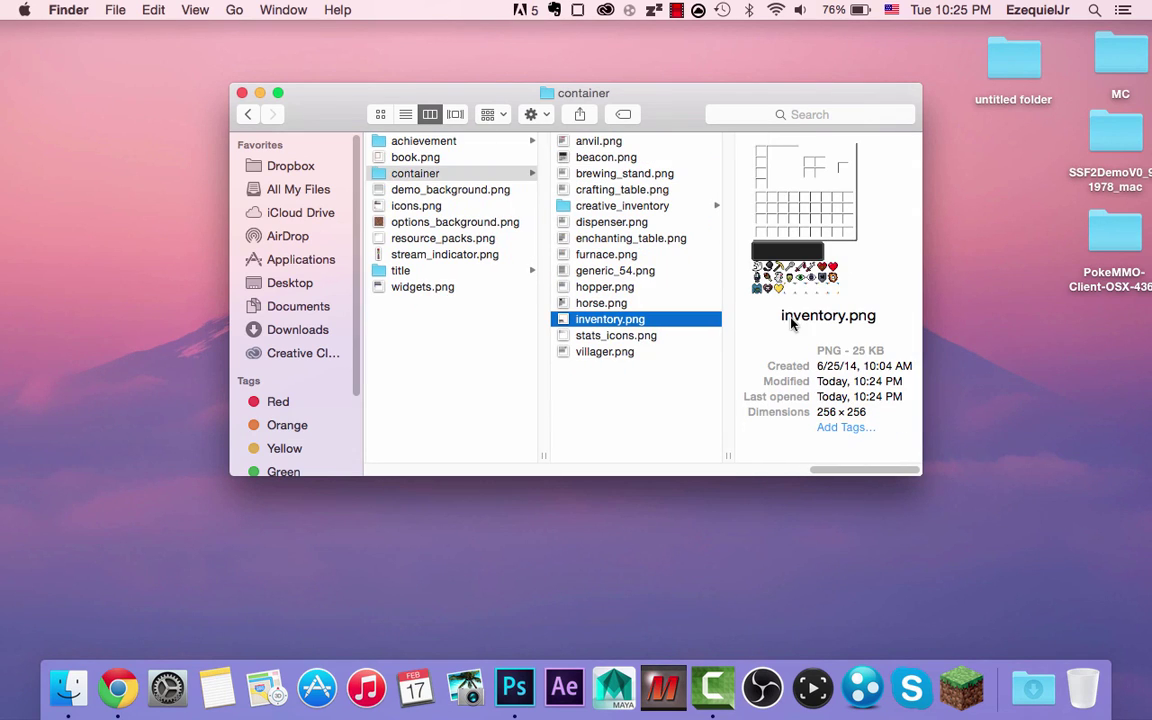
{"action": "left_click", "coordinate": [961, 688]}
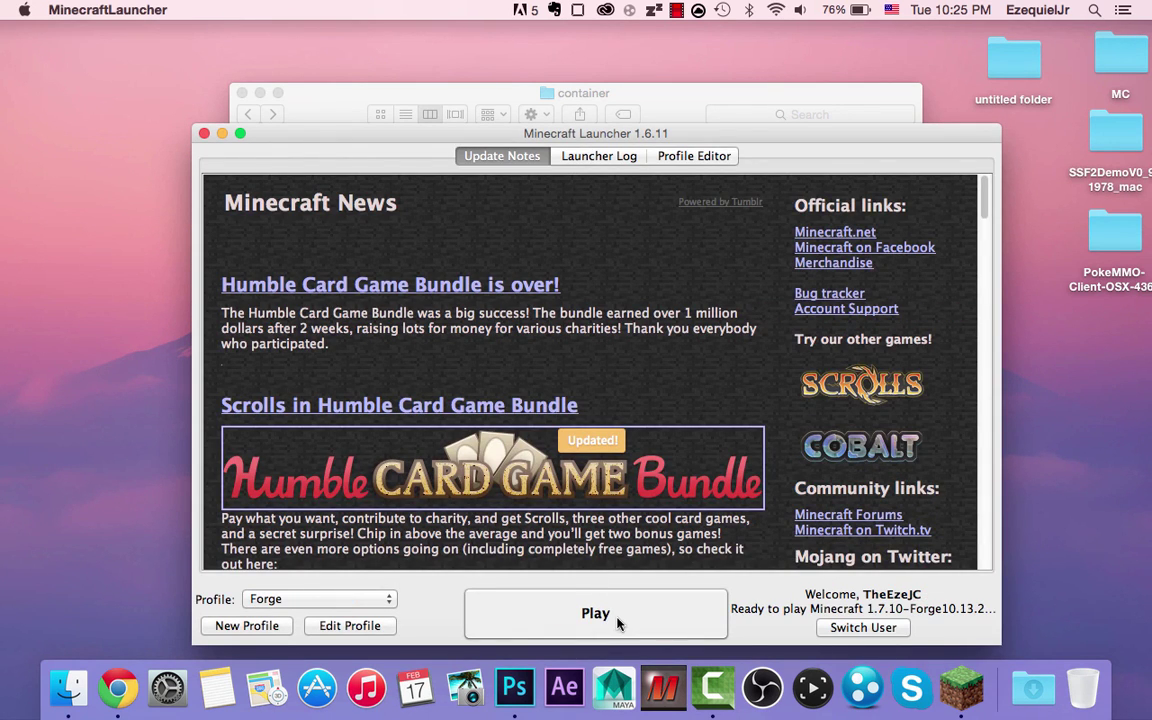
Play the Forge profile, close the container Finder window, and quit Photoshop from the Dock.
{"action": "left_click", "coordinate": [618, 623]}
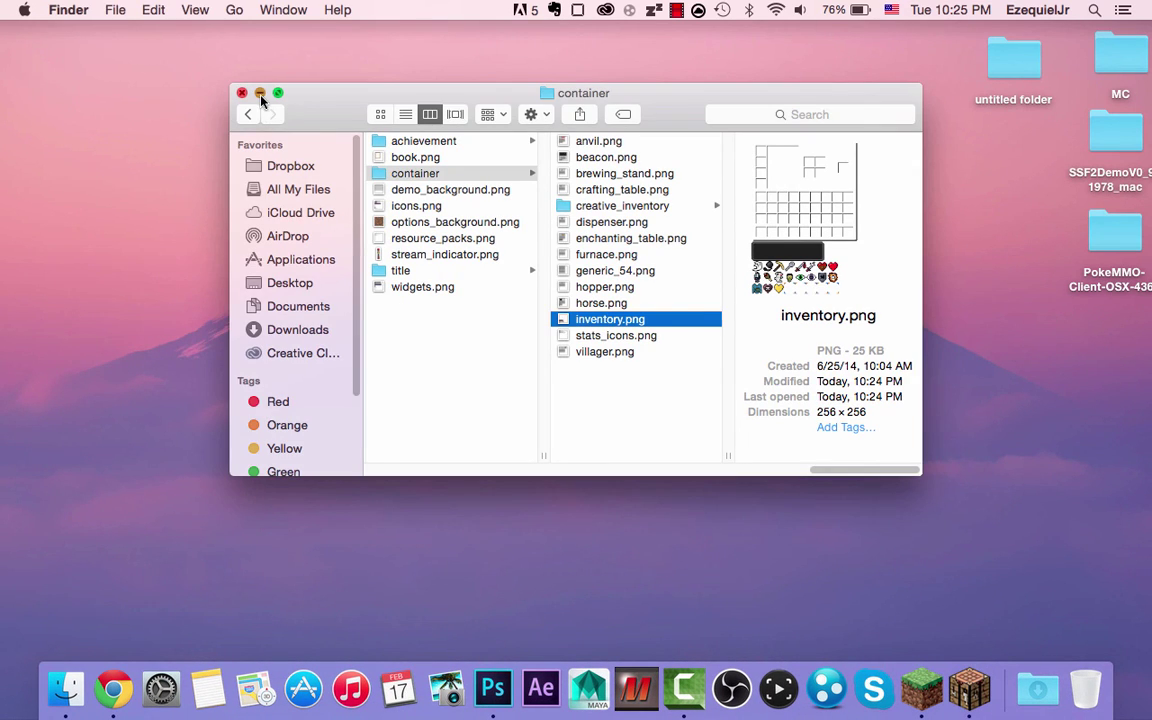
{"action": "left_click", "coordinate": [242, 92]}
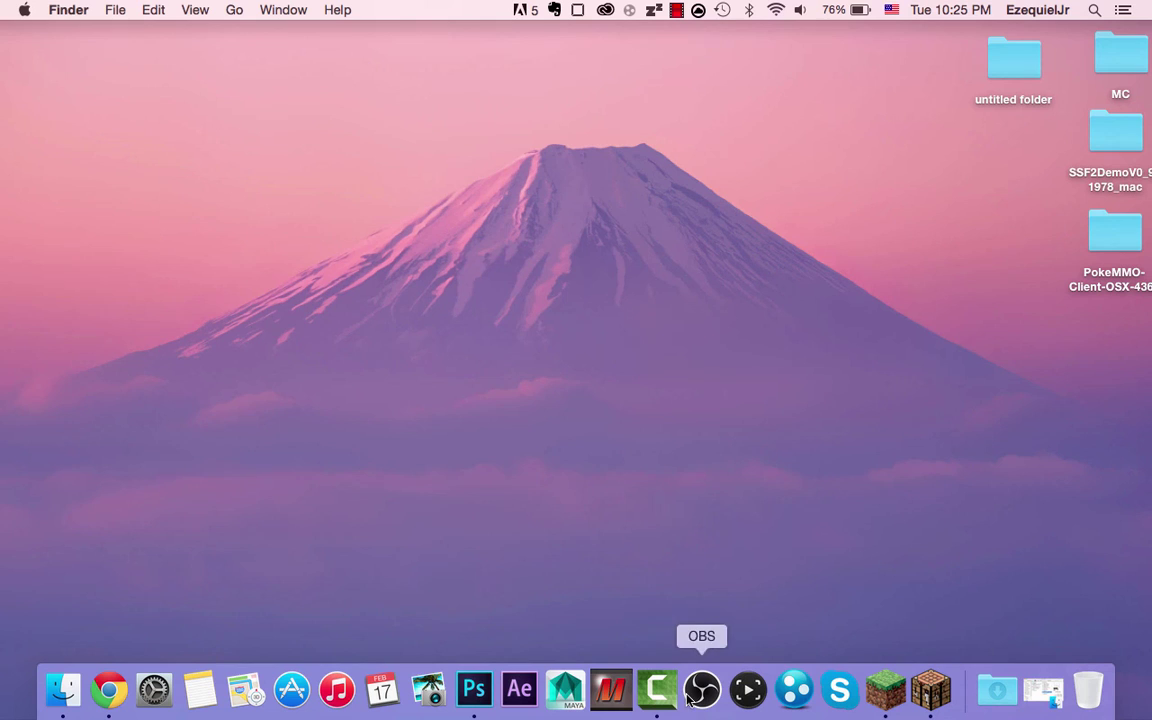
{"action": "right_click", "coordinate": [475, 680]}
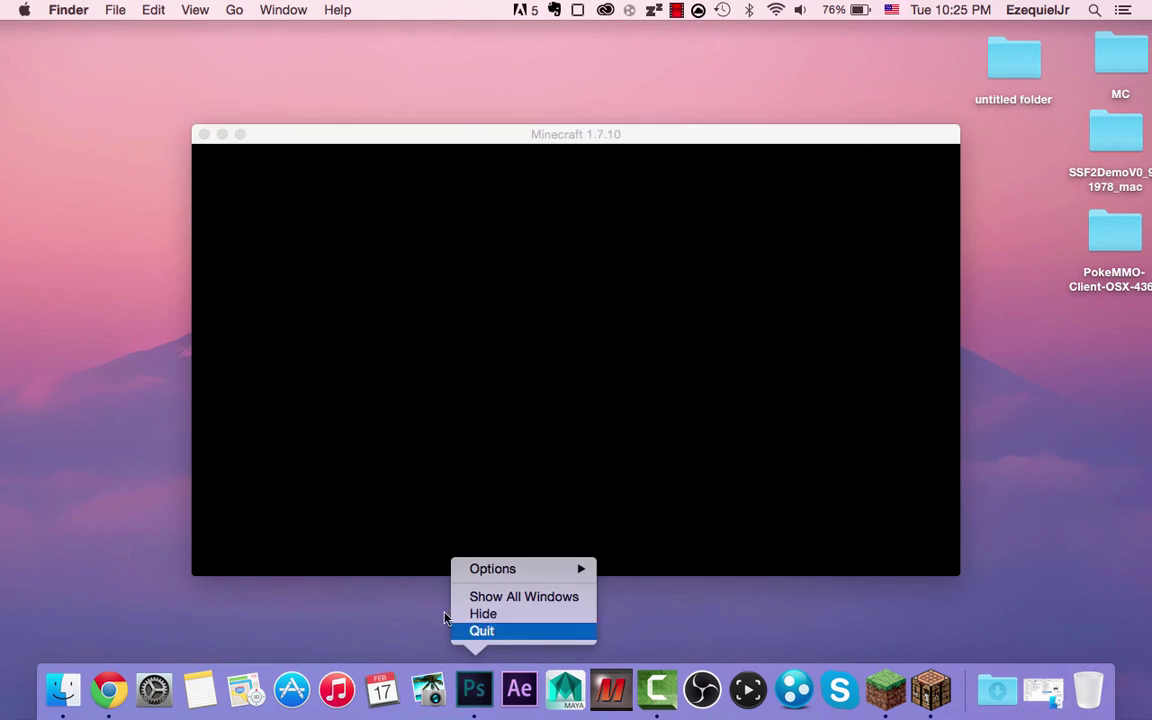
{"action": "left_click", "coordinate": [420, 615]}
{"action": "left_click", "coordinate": [552, 381]}
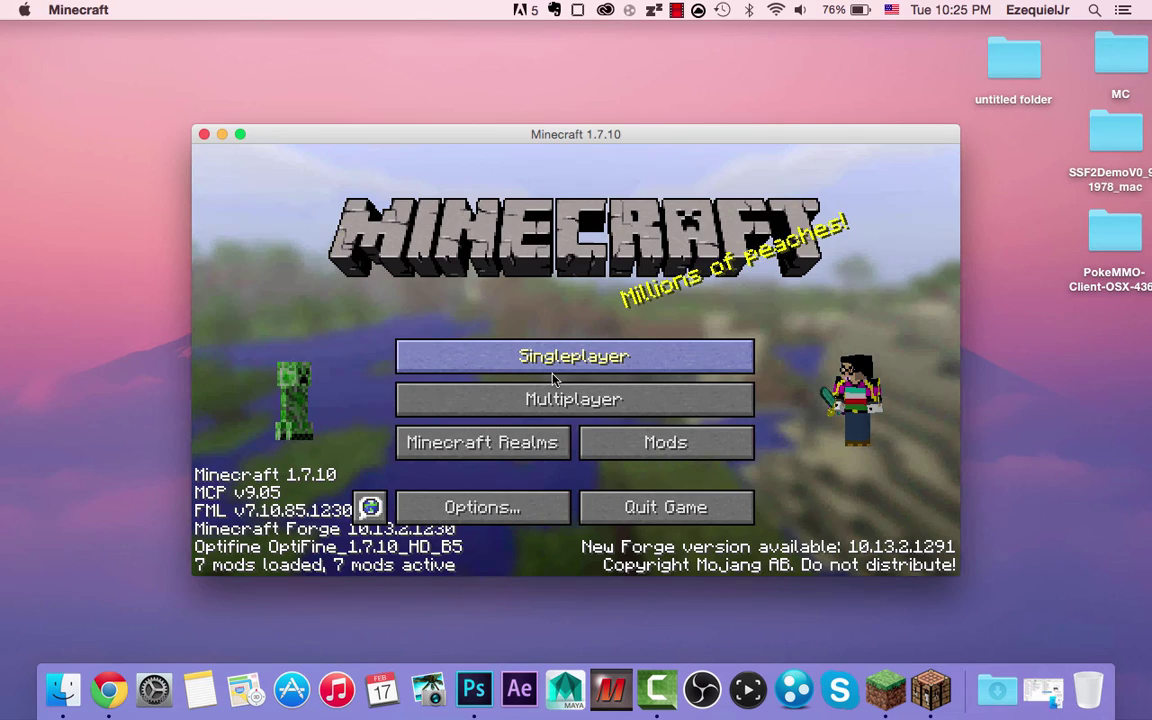
Enlarge the game window to full screen and play Mega Walls, accepting removal of the missing item.
{"action": "left_click", "coordinate": [552, 372]}
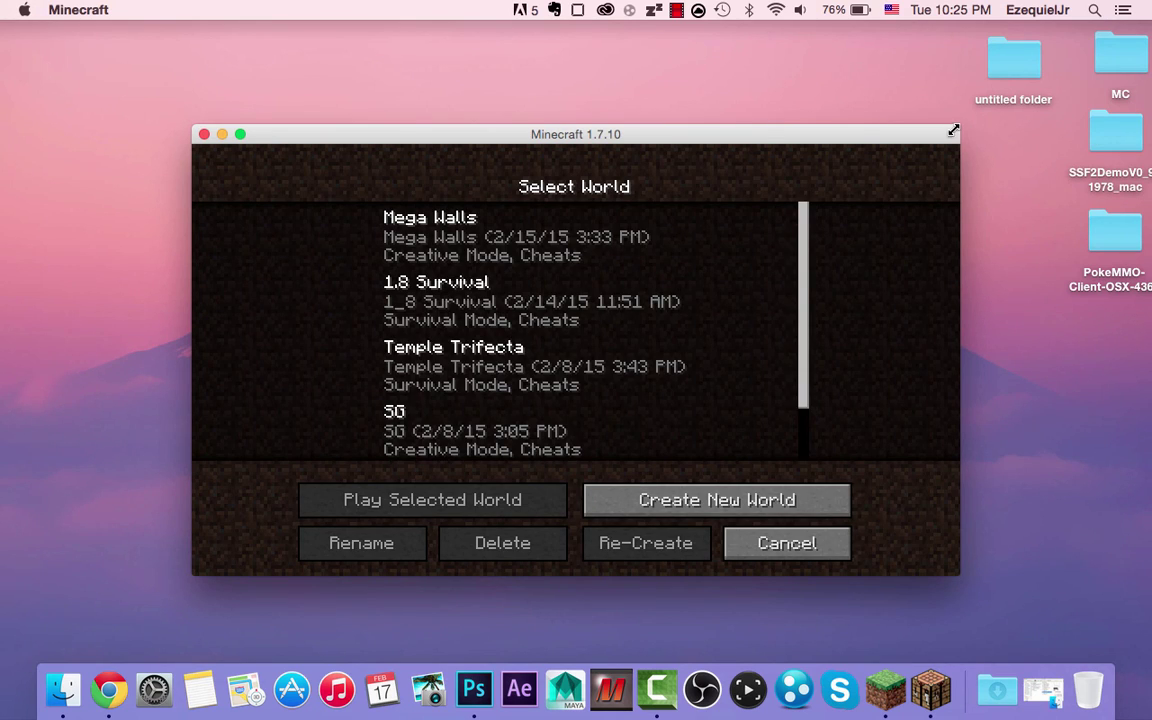
{"action": "left_click_drag", "start_coordinate": [953, 131], "coordinate": [1150, 24]}
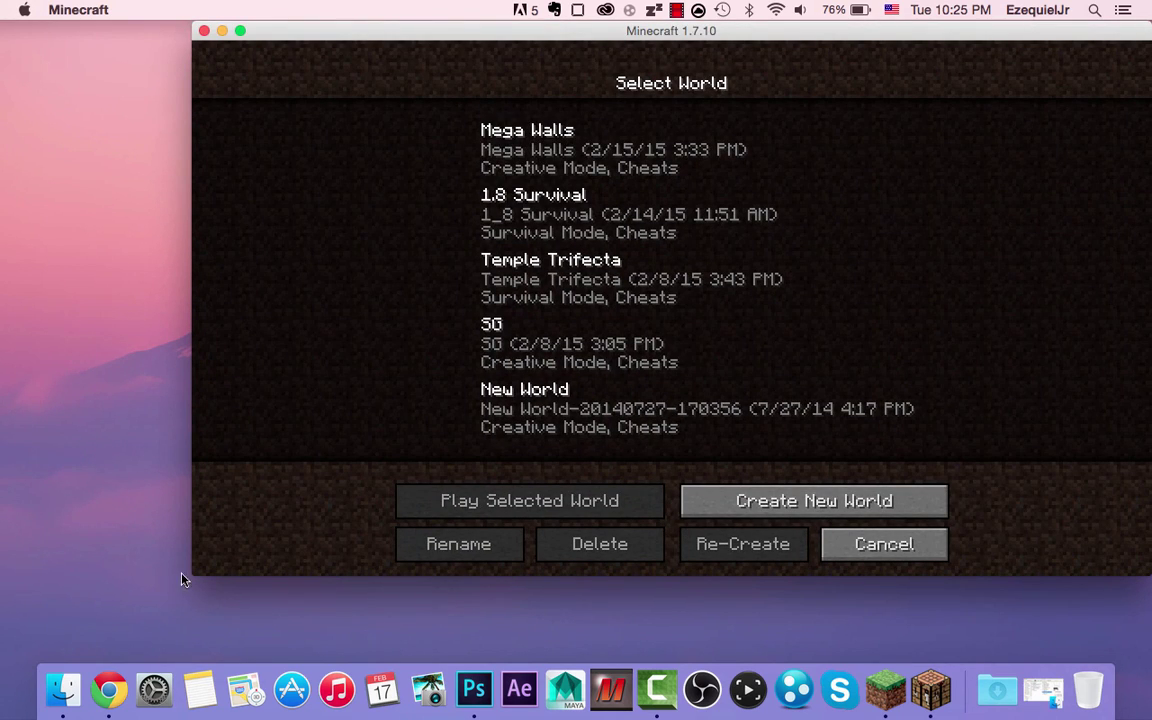
{"action": "left_click_drag", "start_coordinate": [181, 578], "coordinate": [2, 660]}
{"action": "left_click", "coordinate": [476, 181]}
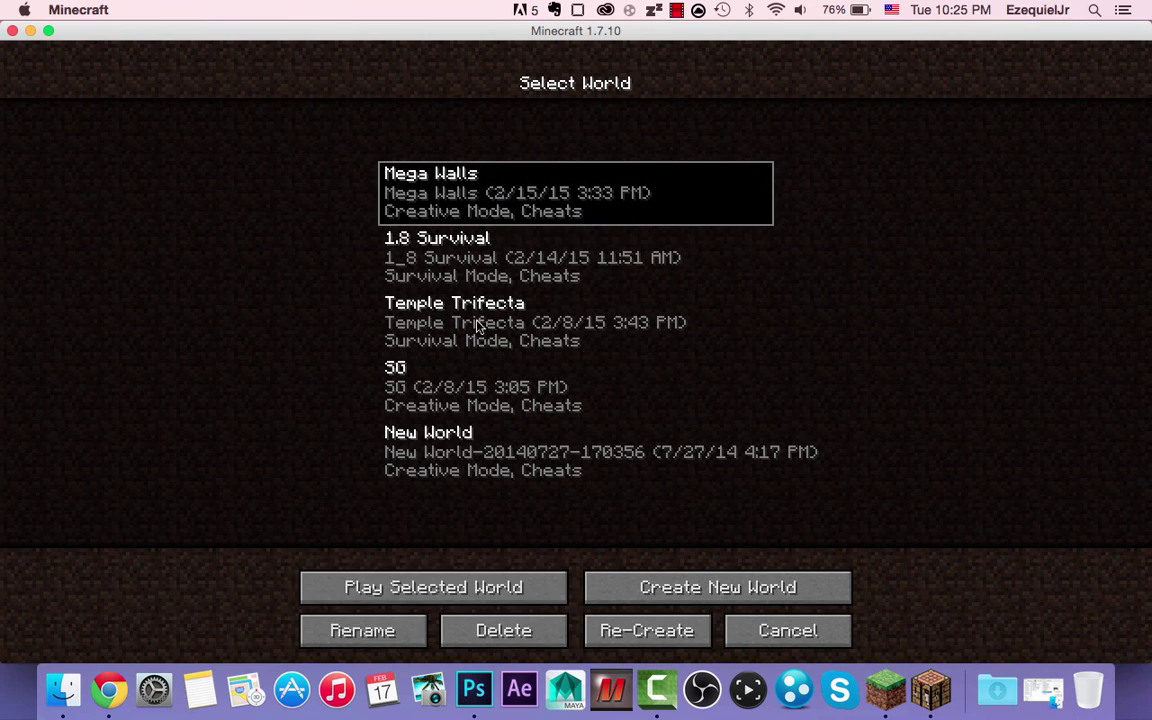
{"action": "left_click", "coordinate": [425, 587]}
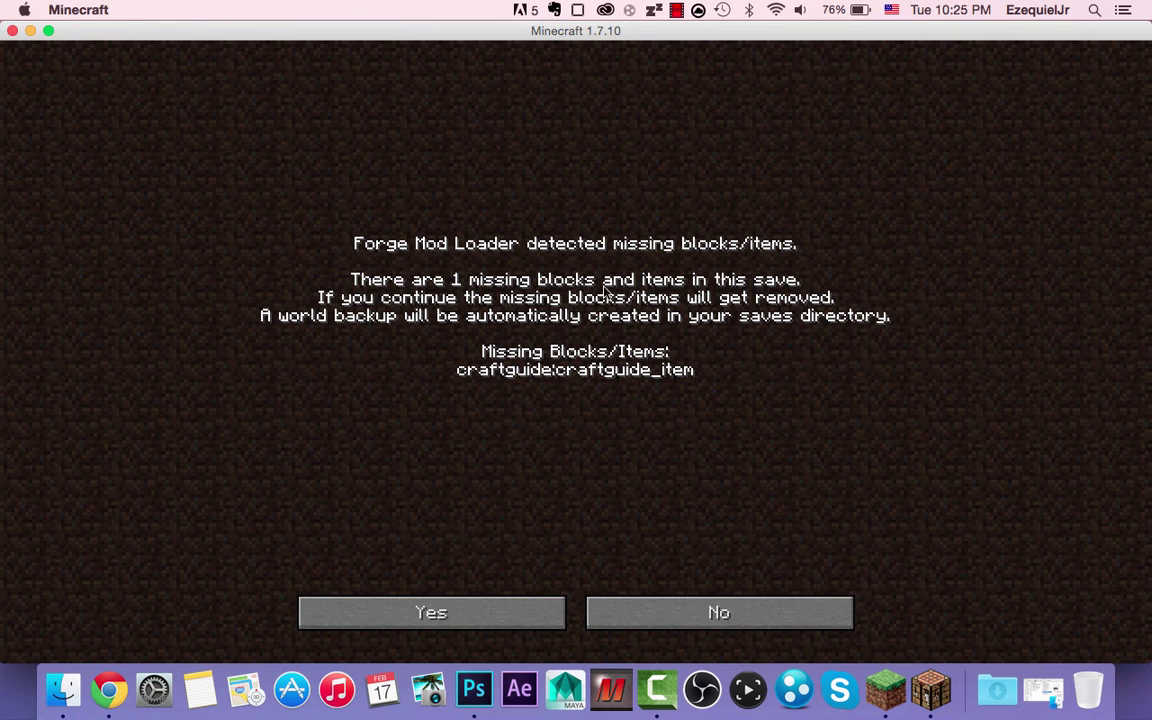
{"action": "left_click", "coordinate": [453, 605]}
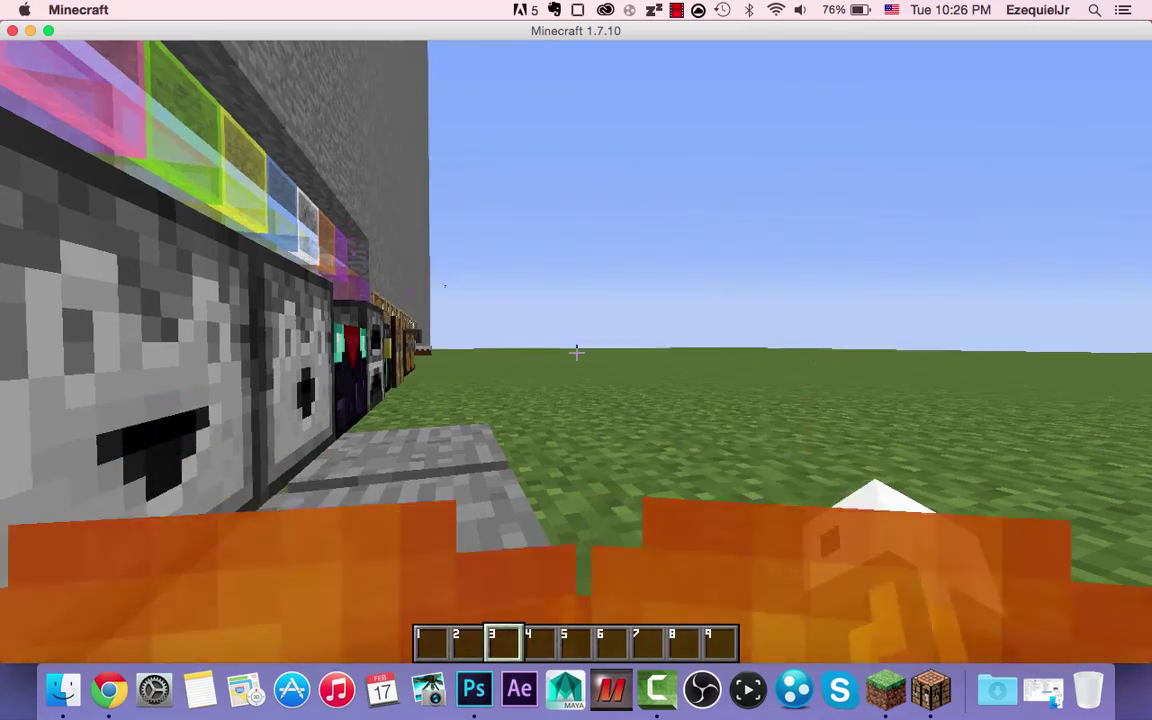
Walk toward the lava and minecarts, then back away toward the wall.
{"action": "key", "text": "w"}
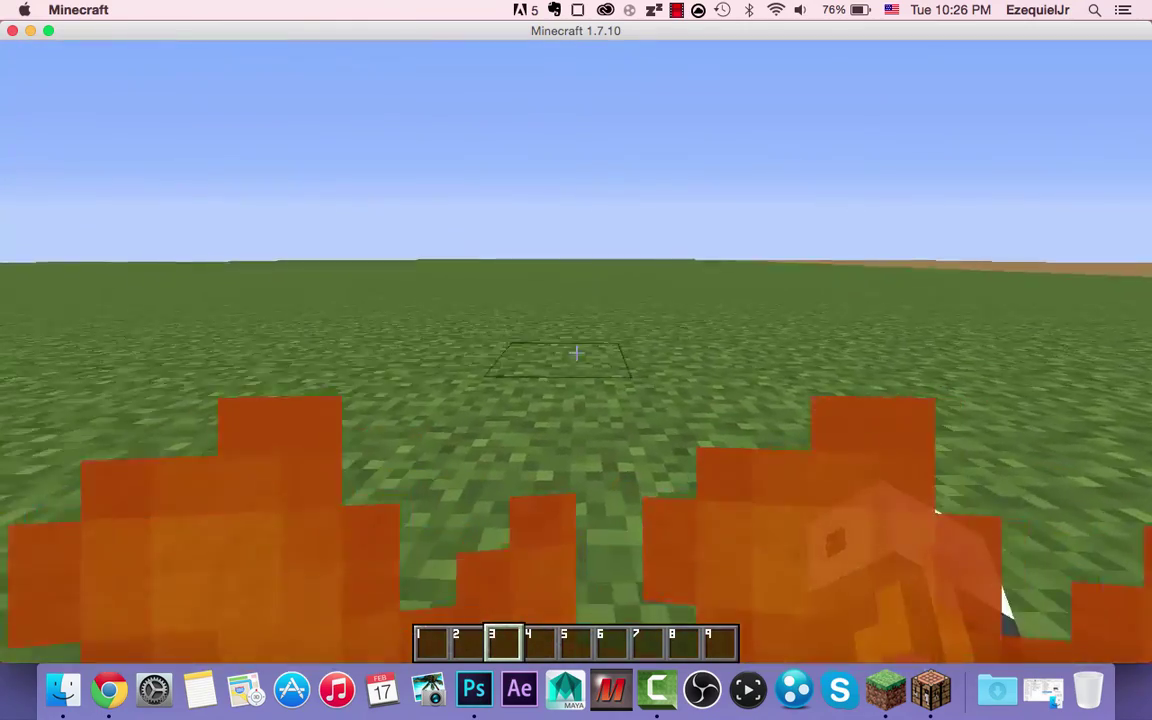
{"action": "key", "text": "w"}
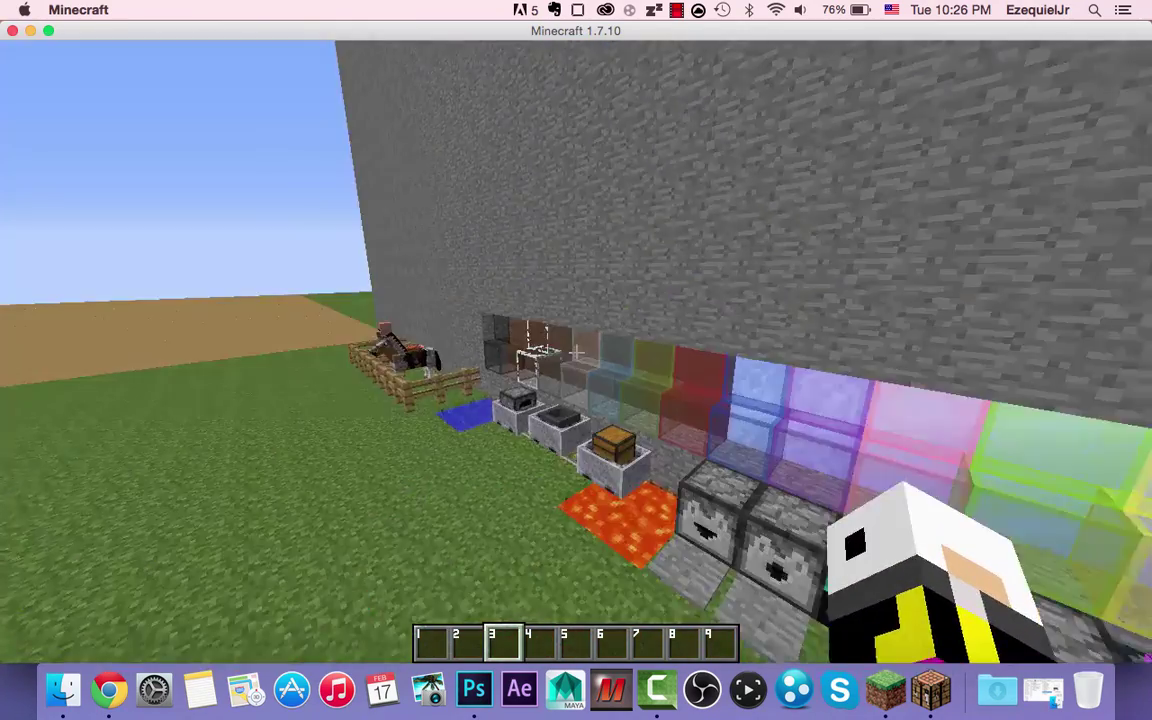
{"action": "key", "text": "w"}
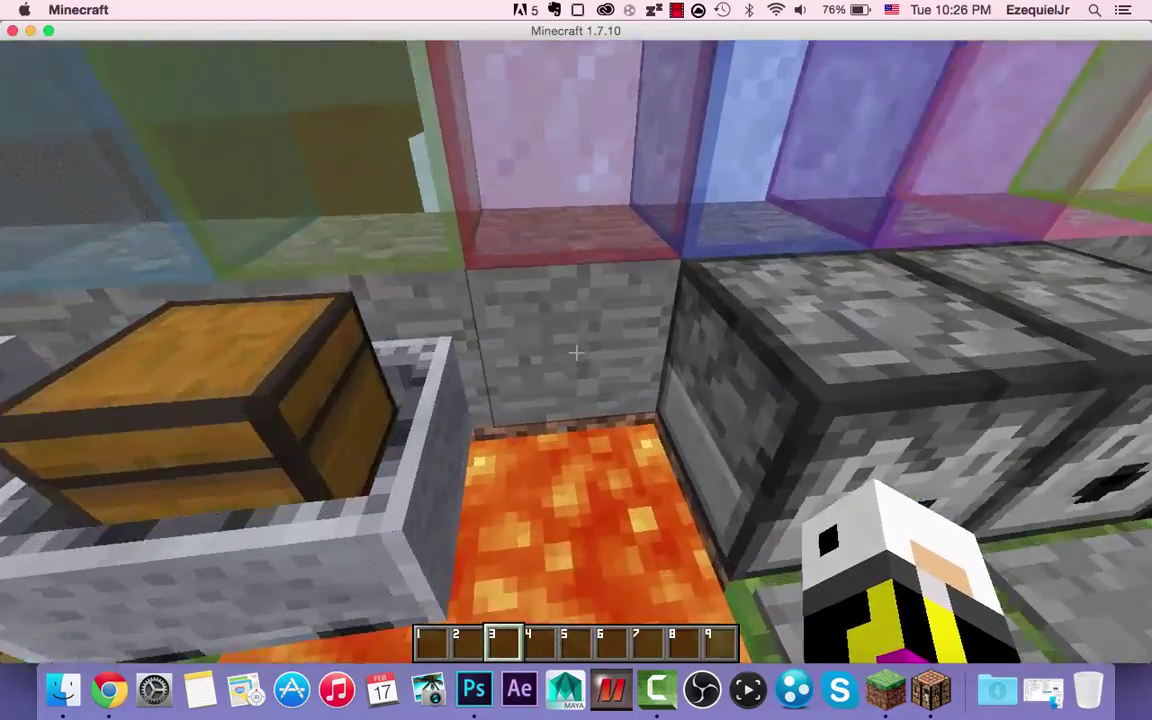
{"action": "key", "text": "s"}
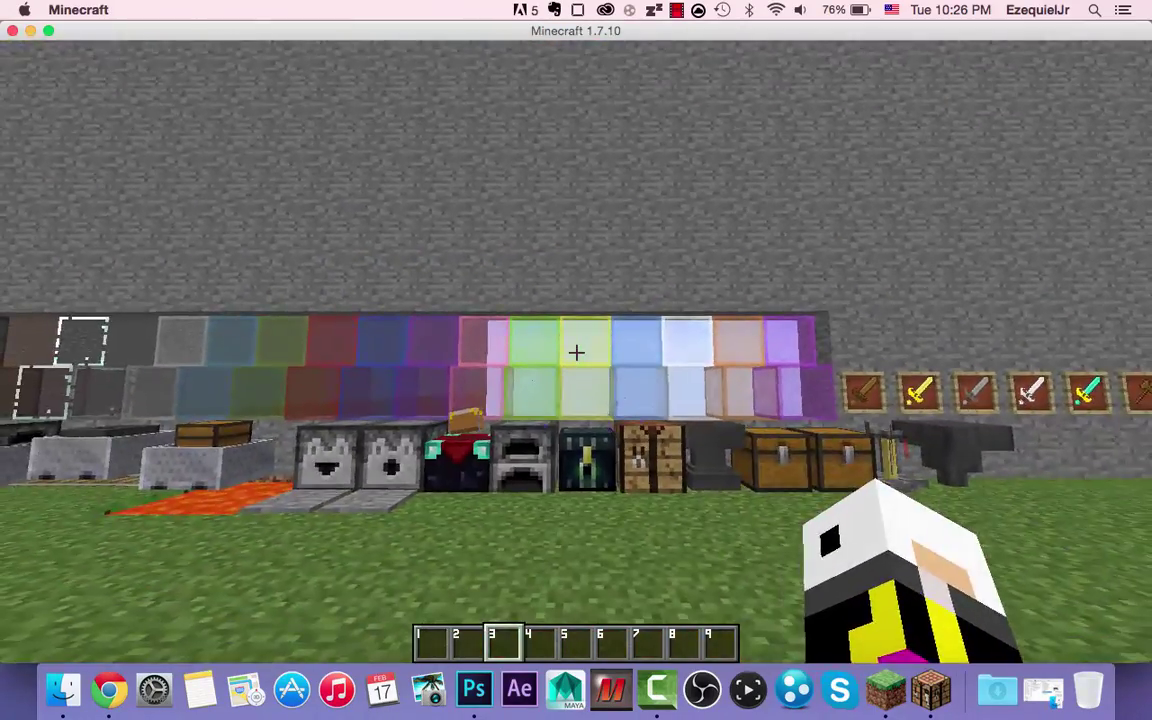
Deactivate the TTP resource pack under Options > Resource Packs and return to the world.
{"action": "key", "text": "Escape"}
{"action": "left_click", "coordinate": [566, 357]}
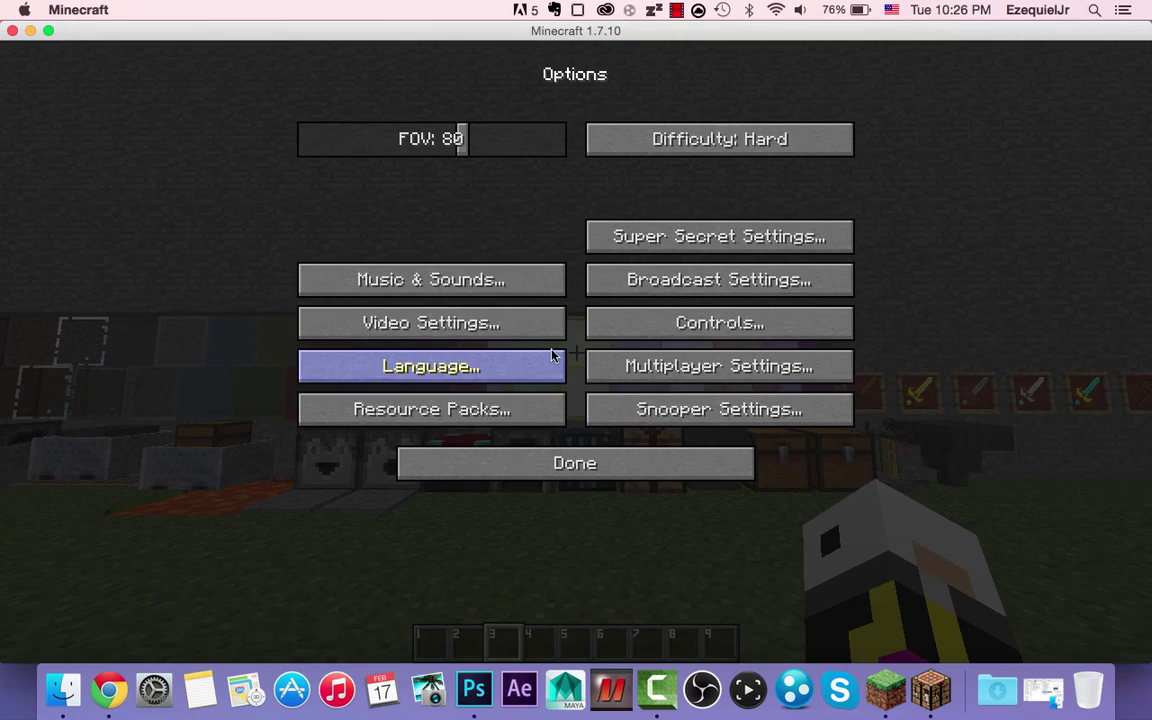
{"action": "key", "text": "Escape"}
{"action": "key", "text": "Escape"}
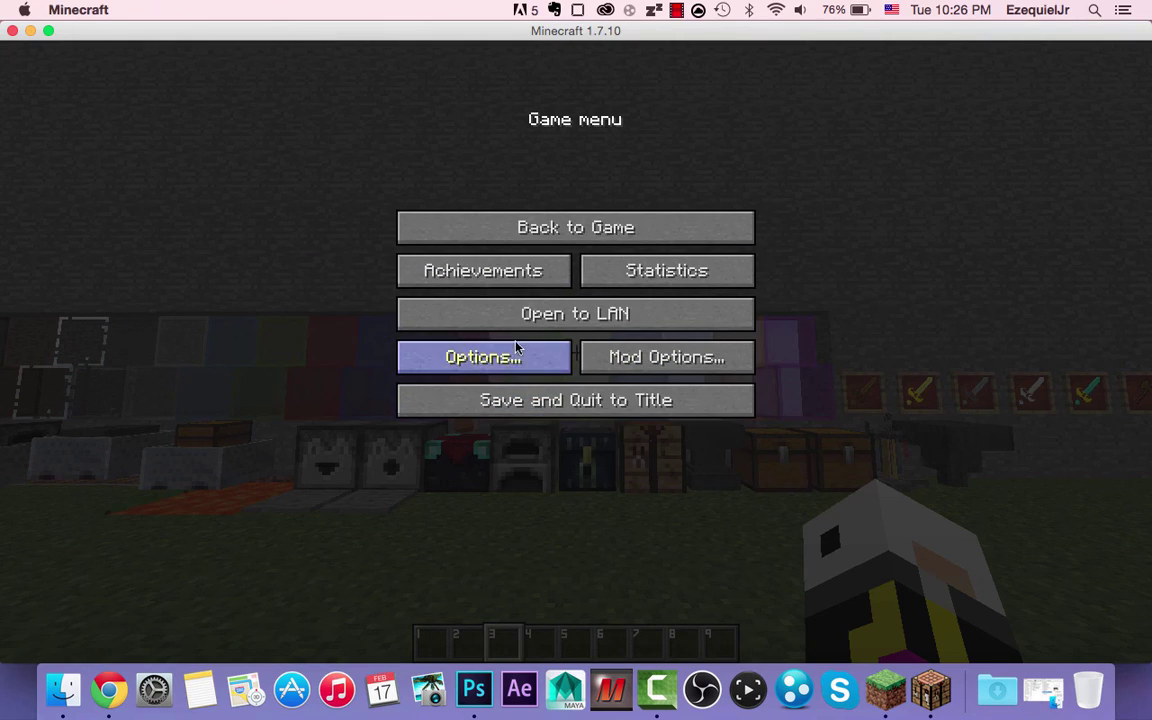
{"action": "left_click", "coordinate": [527, 362]}
{"action": "left_click", "coordinate": [470, 368]}
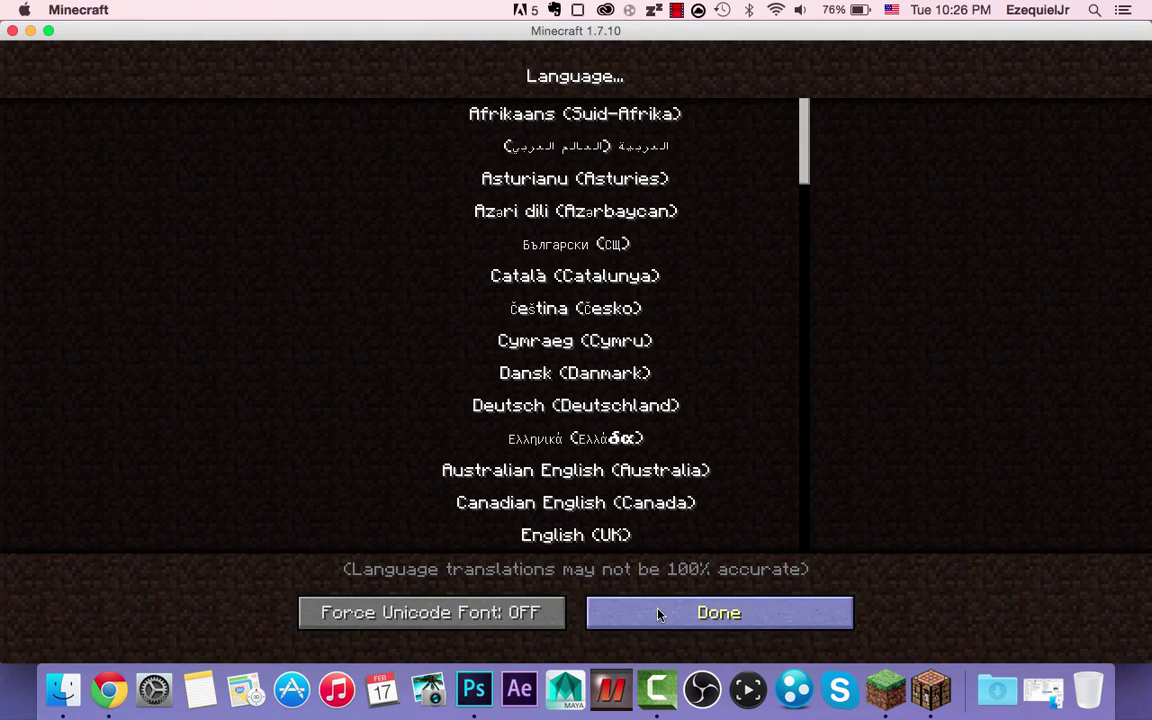
{"action": "left_click", "coordinate": [658, 612]}
{"action": "left_click", "coordinate": [465, 425]}
{"action": "left_click", "coordinate": [602, 156]}
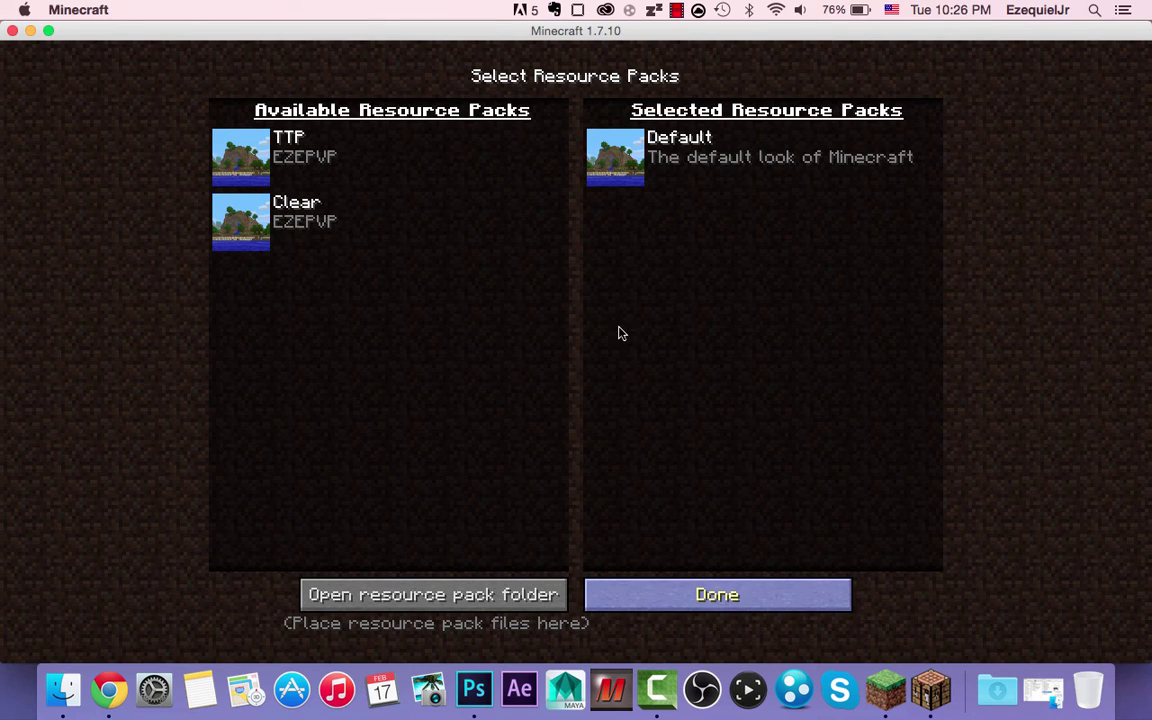
{"action": "key", "text": "Escape"}
{"action": "key", "text": "Escape"}
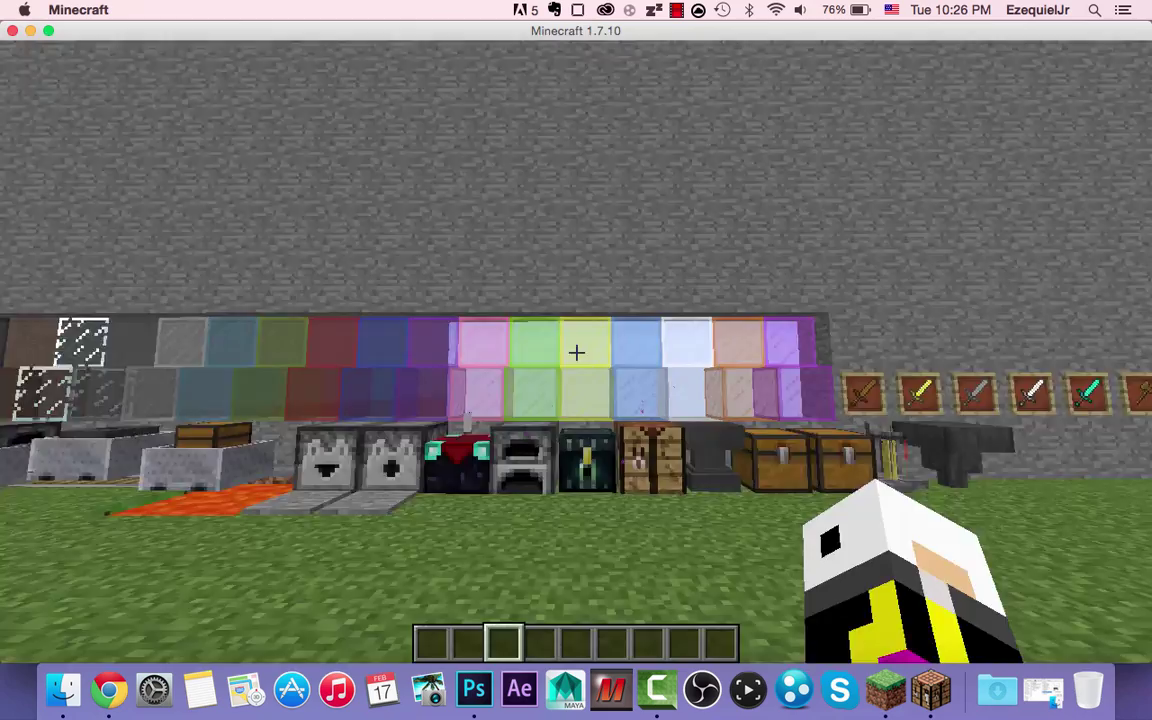
{"action": "mouse_move", "coordinate": [576, 356]}
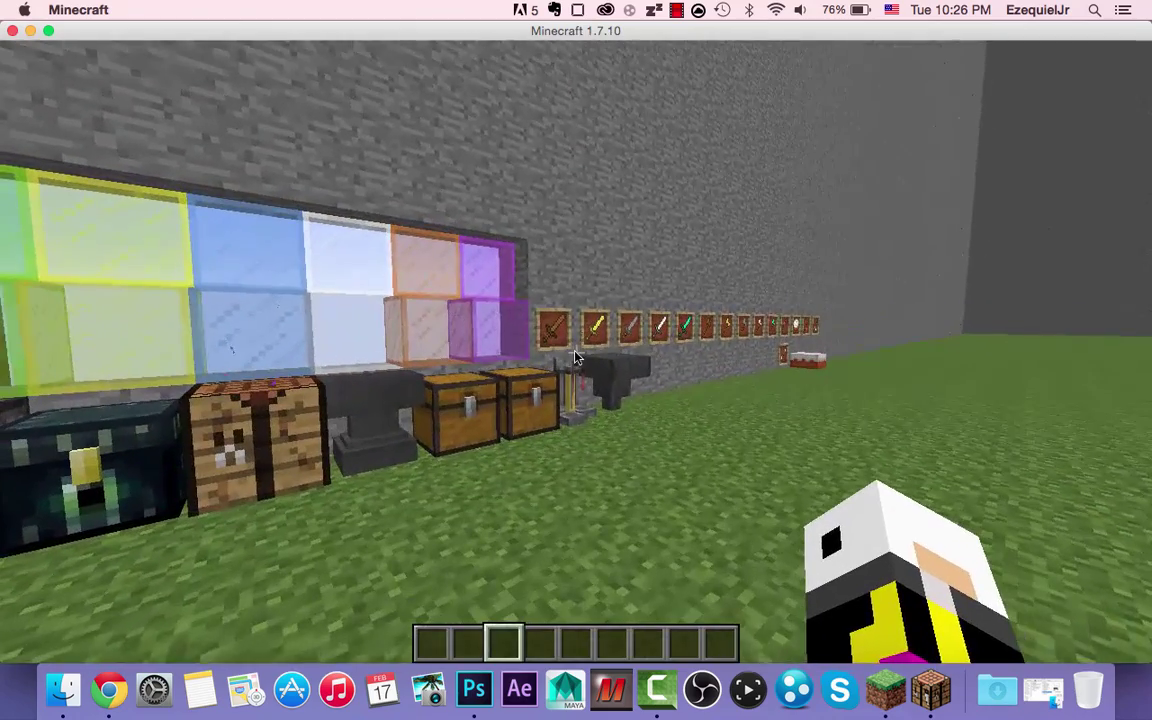
Switch to survival mode with /gamemode 0 and briefly check the inventory.
{"action": "type", "text": "mode 0"}
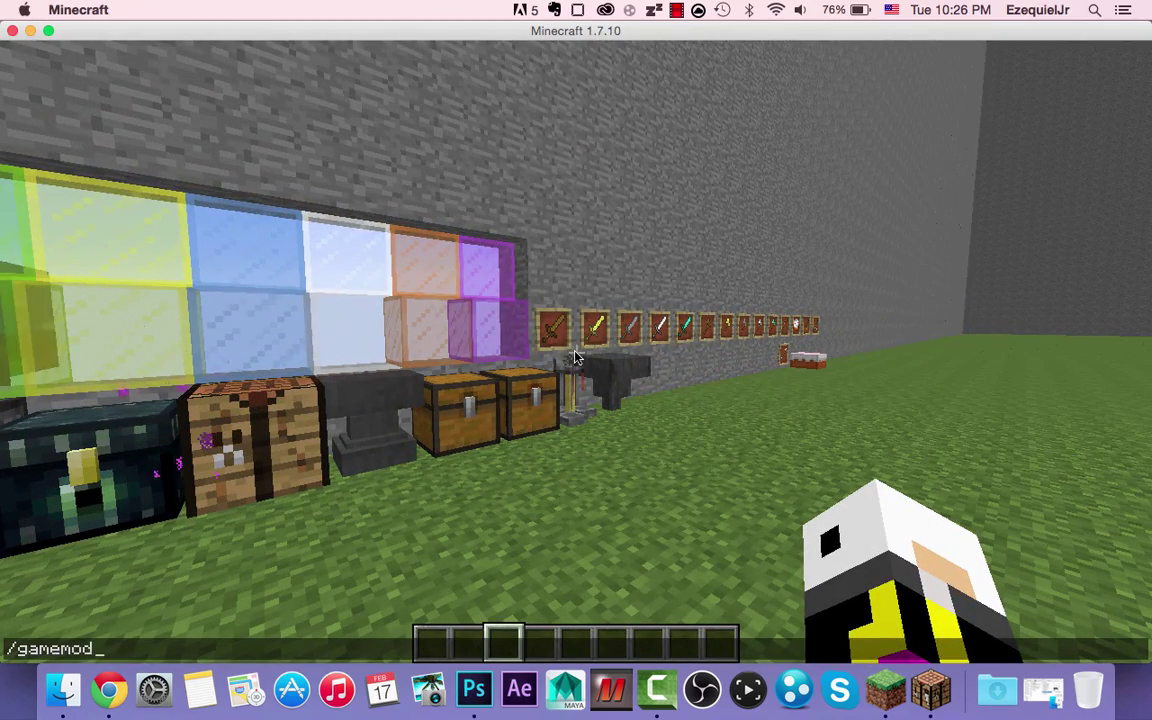
{"action": "key", "text": "Return"}
{"action": "key", "text": "e"}
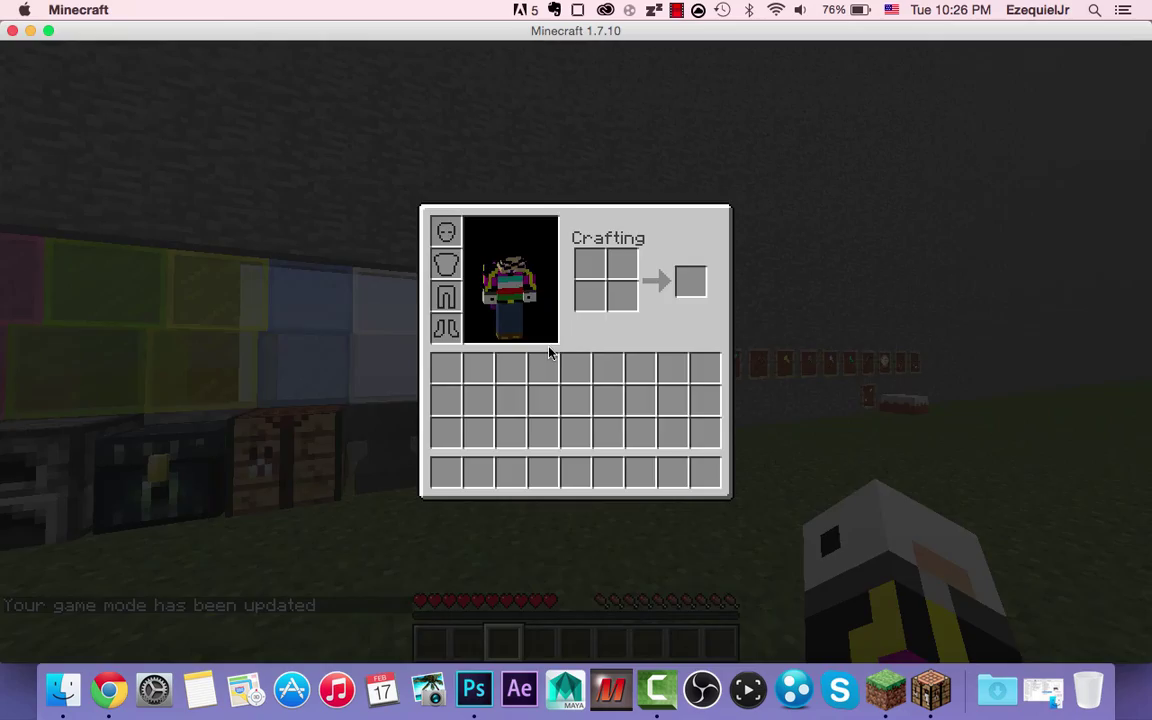
{"action": "key", "text": "e"}
Preview the default inventory screen and the chest minecart's storage by the glass wall.
{"action": "key", "text": "e"}
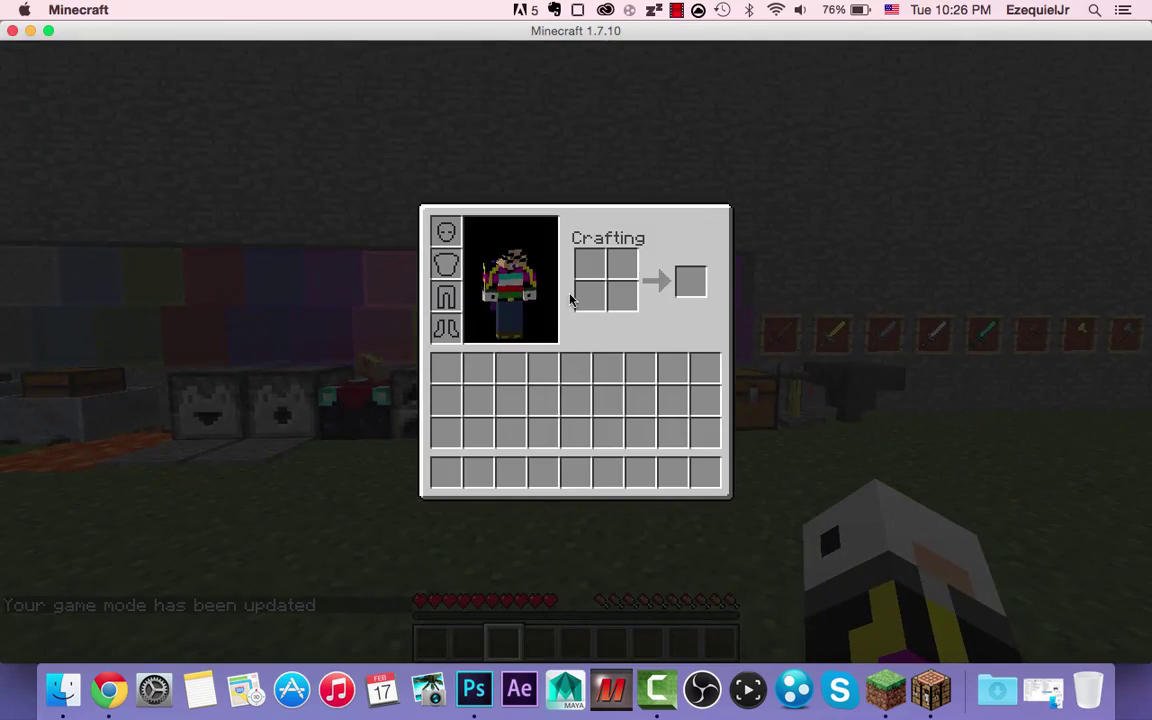
{"action": "key", "text": "e"}
{"action": "key", "text": "w"}
{"action": "key", "text": "e"}
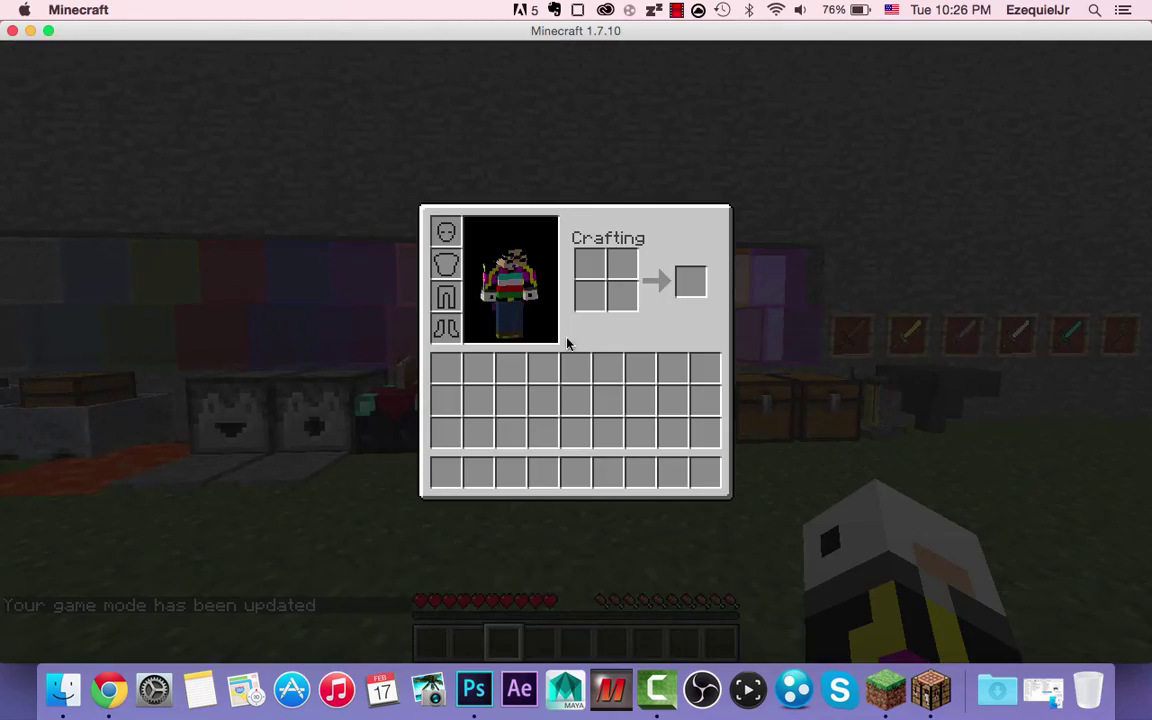
{"action": "key", "text": "e"}
{"action": "key", "text": "e"}
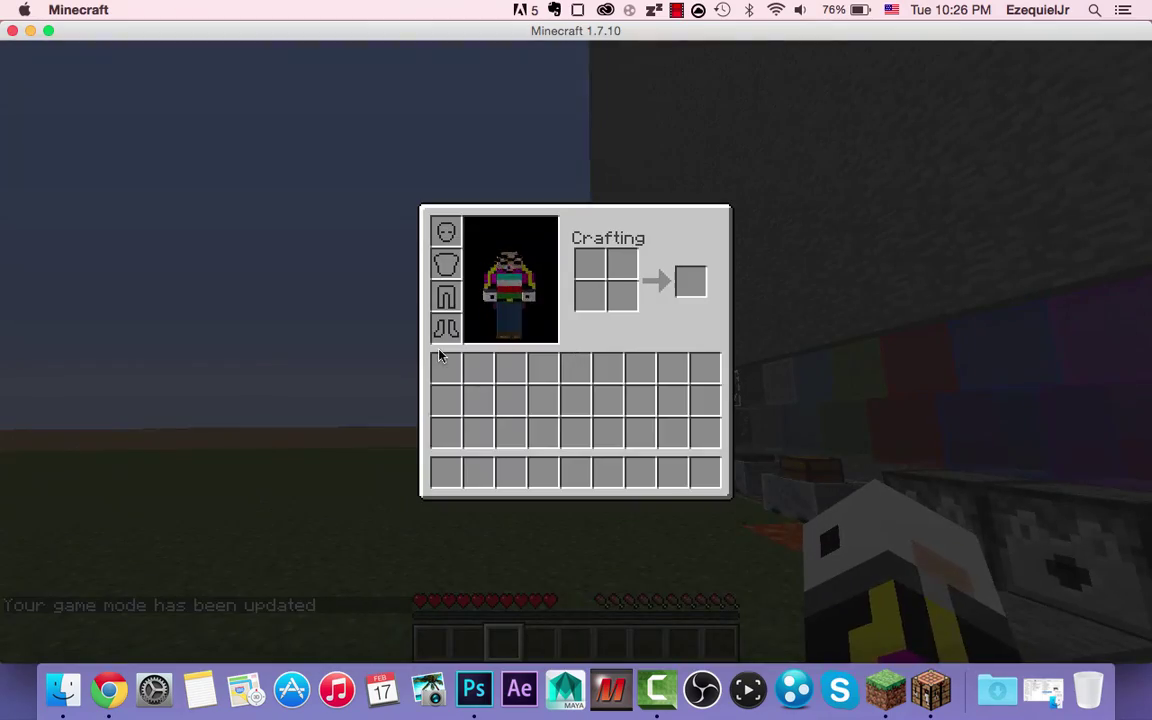
{"action": "key", "text": "e"}
{"action": "key", "text": "e"}
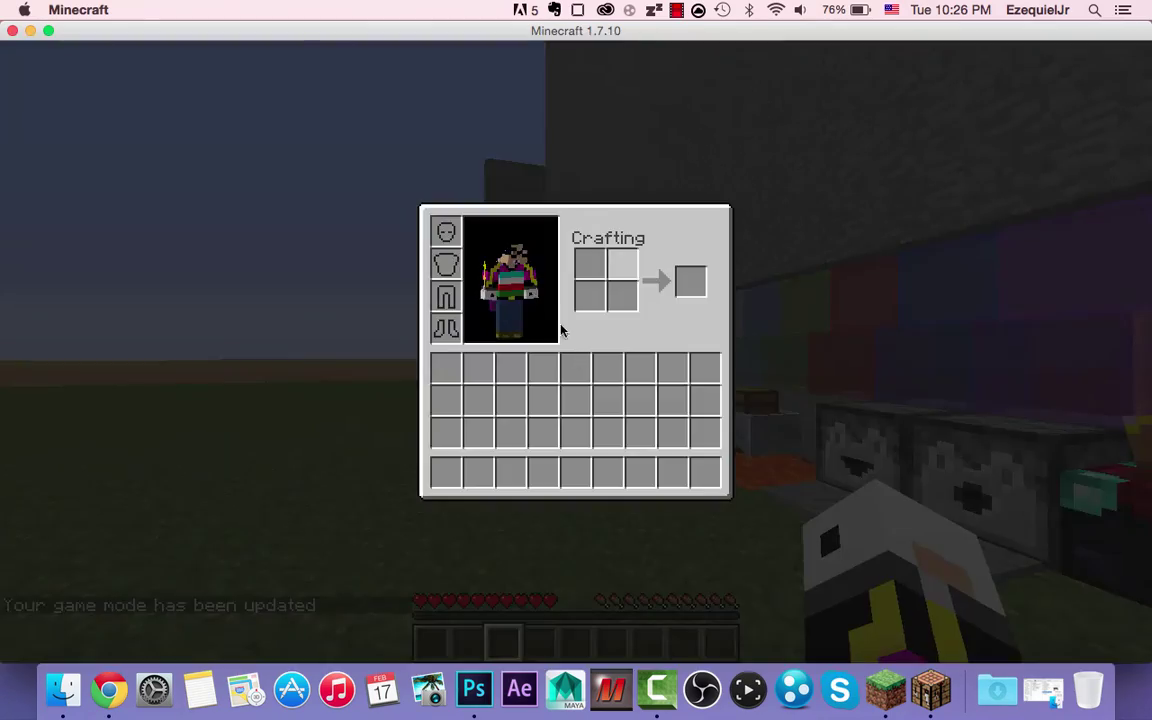
{"action": "key", "text": "e"}
{"action": "key", "text": "e"}
{"action": "key", "text": "e"}
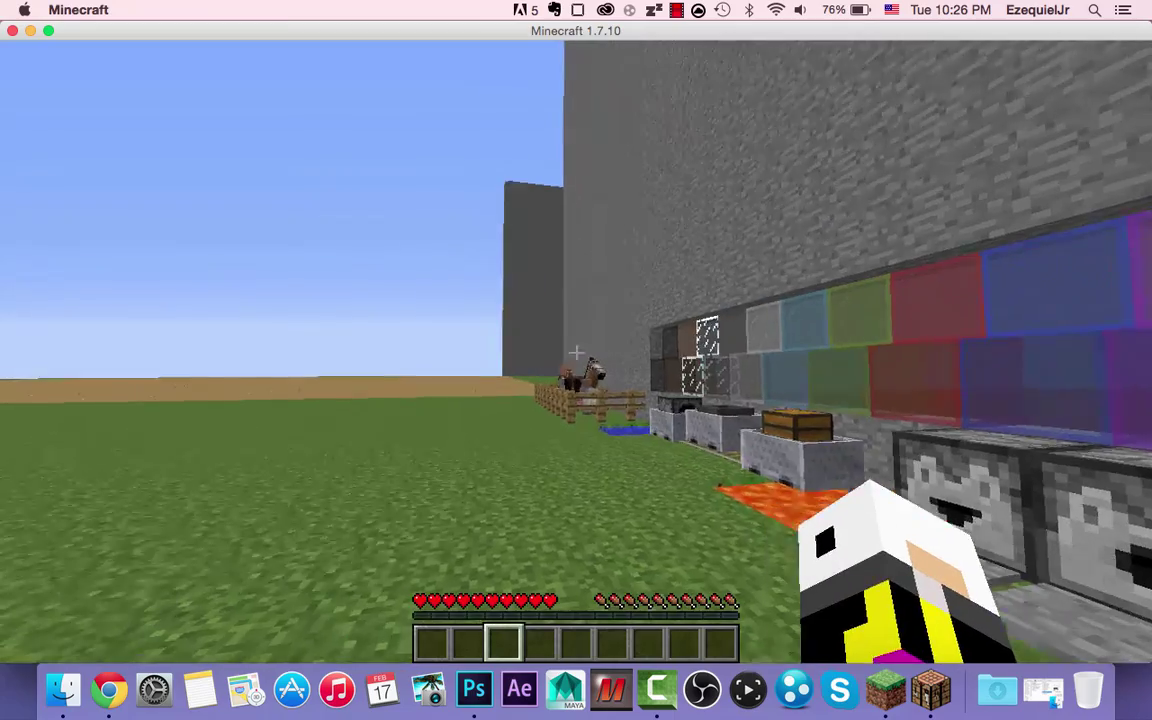
{"action": "key", "text": "e"}
{"action": "key", "text": "e"}
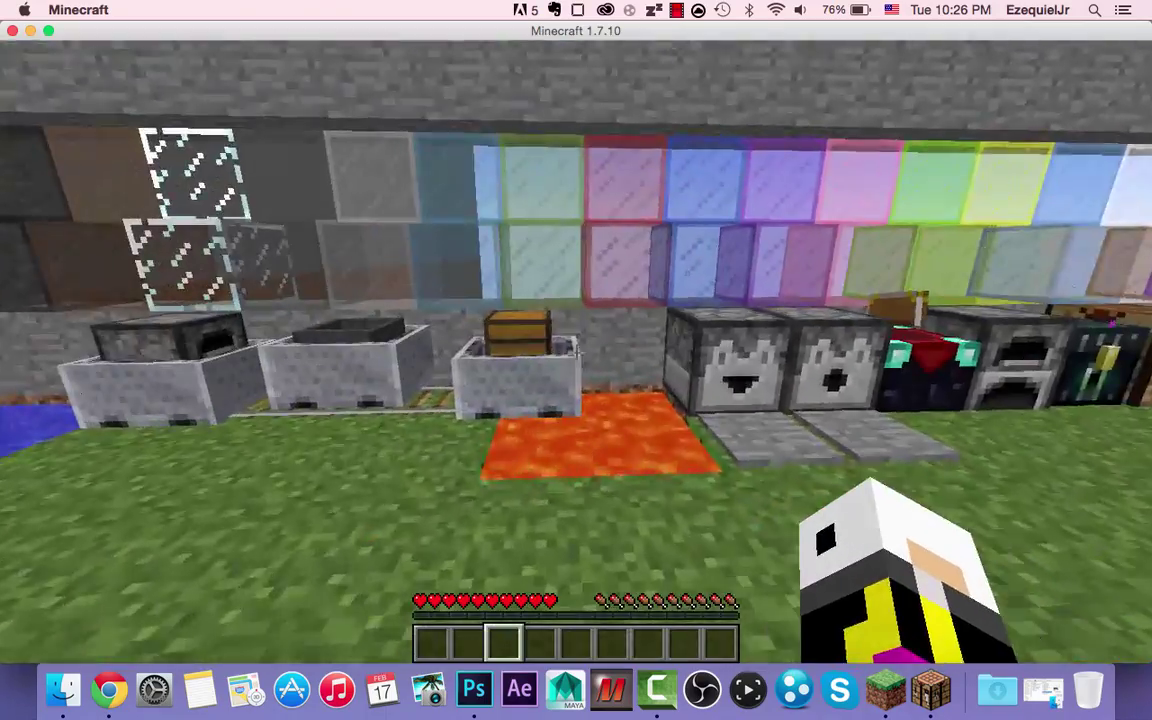
{"action": "right_click", "coordinate": [576, 360]}
{"action": "key", "text": "e"}
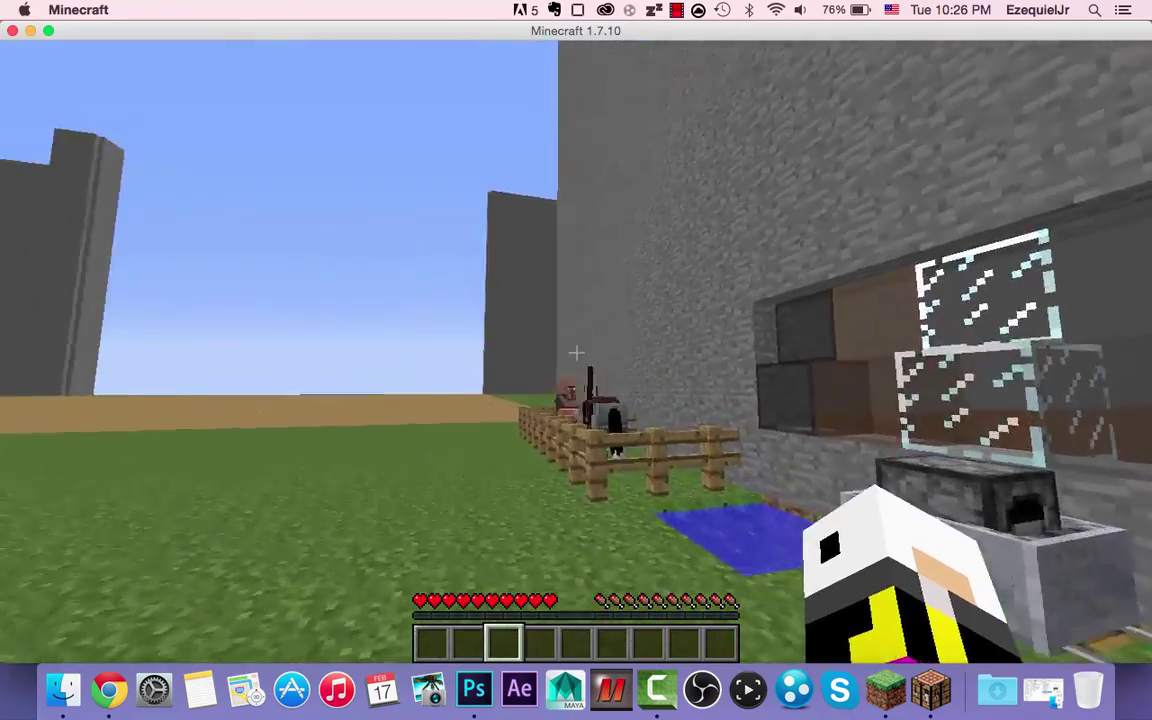
{"action": "key", "text": "s"}
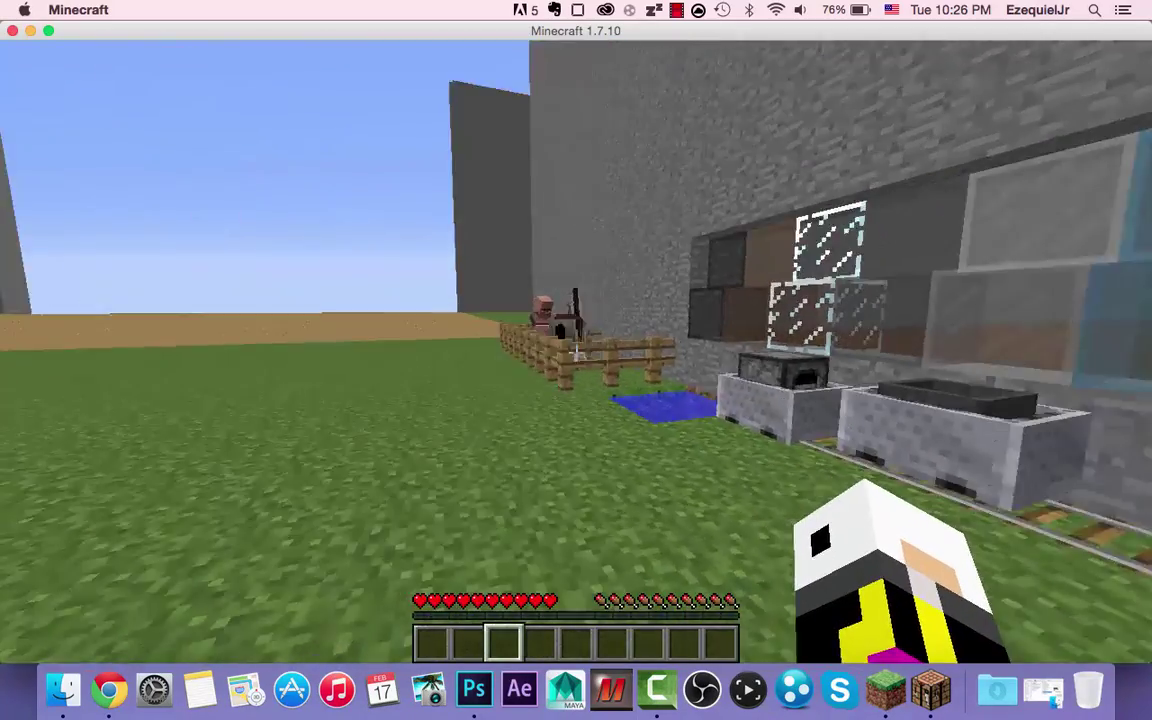
Select the Clear resource pack above Default in Options > Resource Packs and resume playing.
{"action": "key", "text": "Escape"}
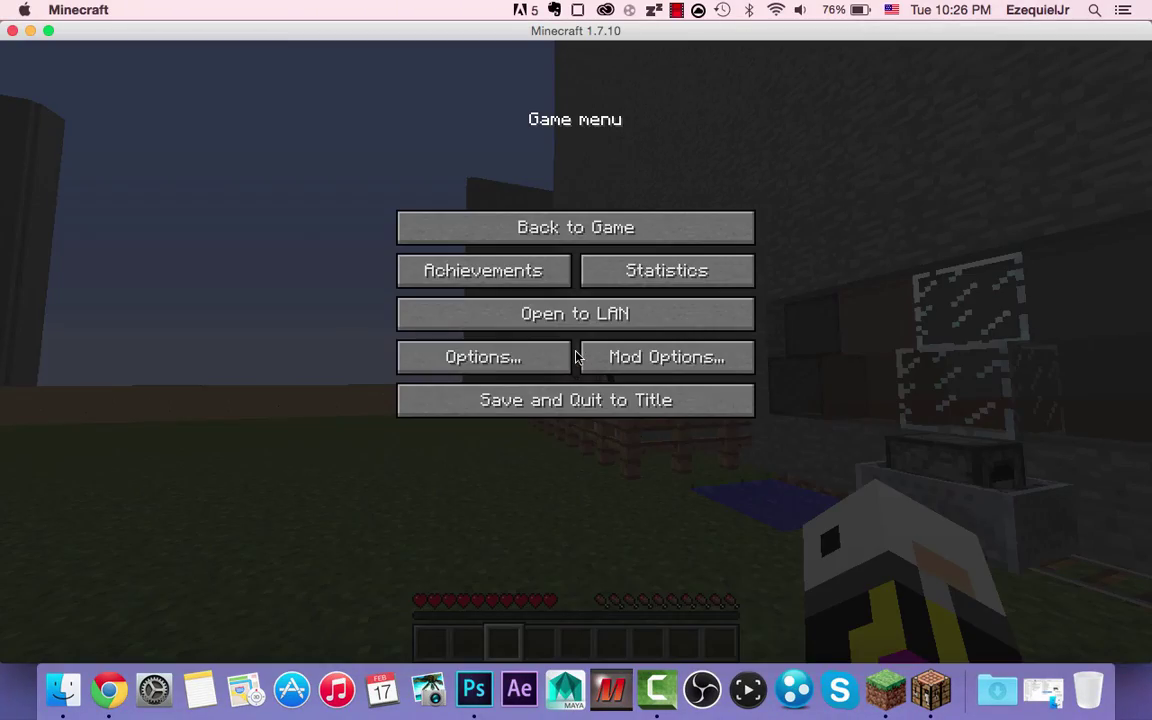
{"action": "left_click", "coordinate": [492, 348]}
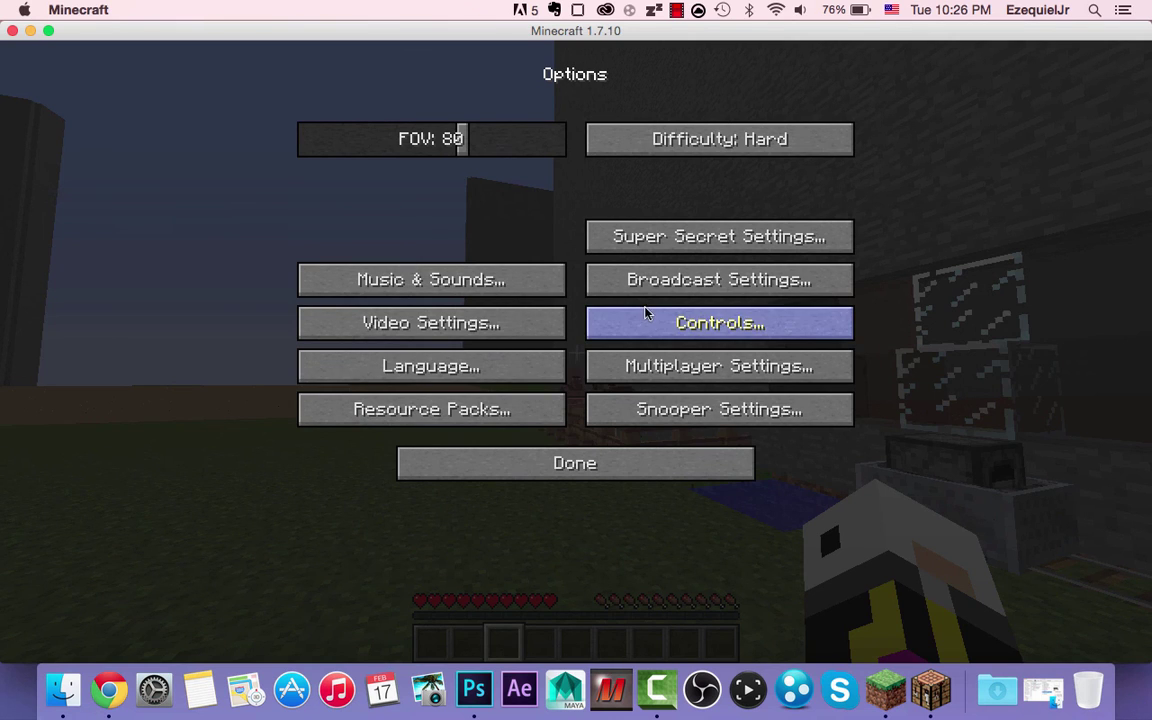
{"action": "left_click", "coordinate": [440, 409]}
{"action": "mouse_move", "coordinate": [278, 220]}
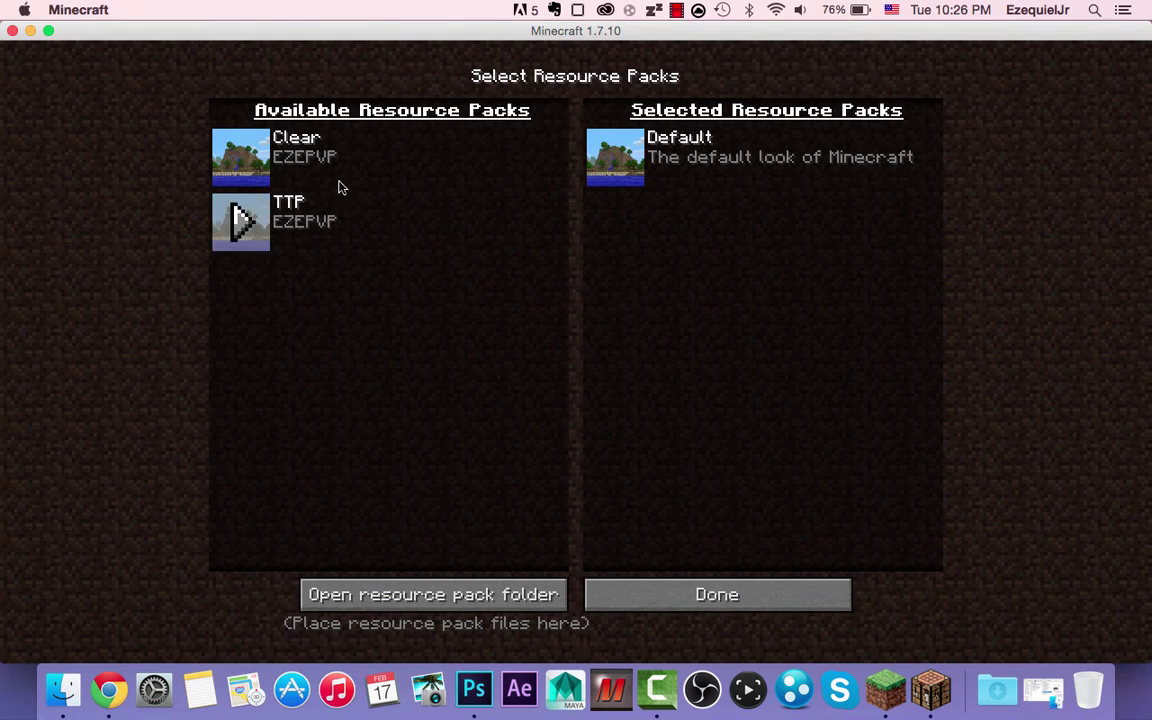
{"action": "mouse_move", "coordinate": [245, 162]}
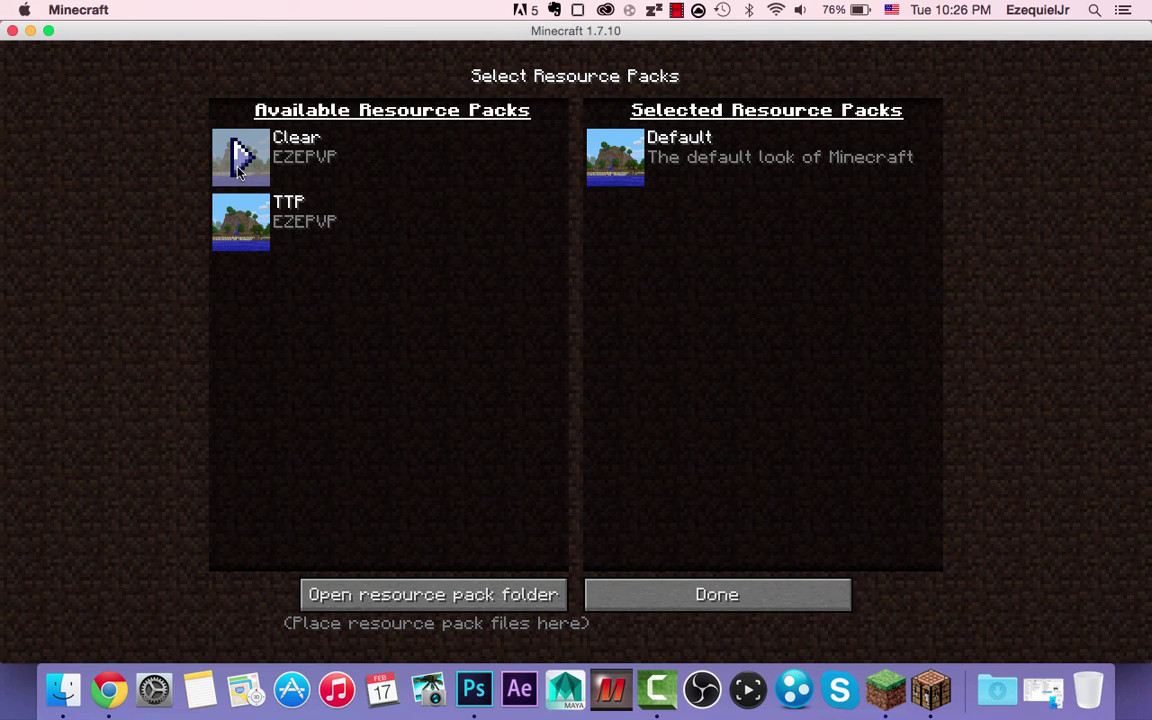
{"action": "left_click", "coordinate": [244, 166]}
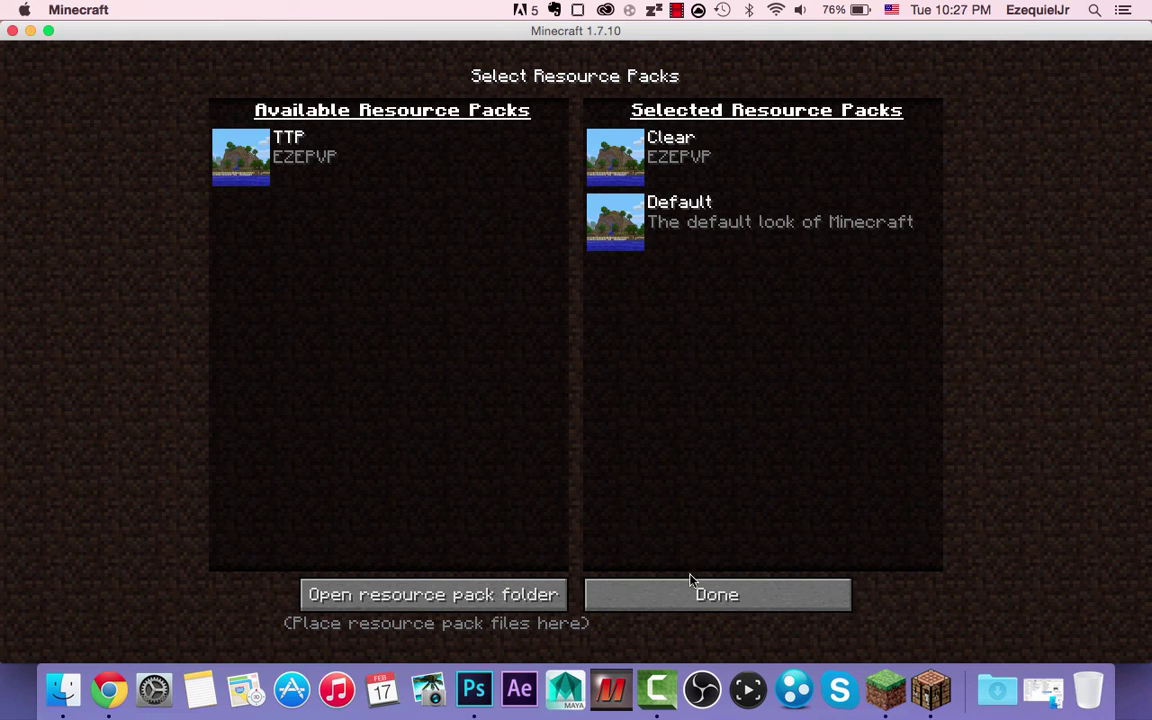
{"action": "key", "text": "Escape"}
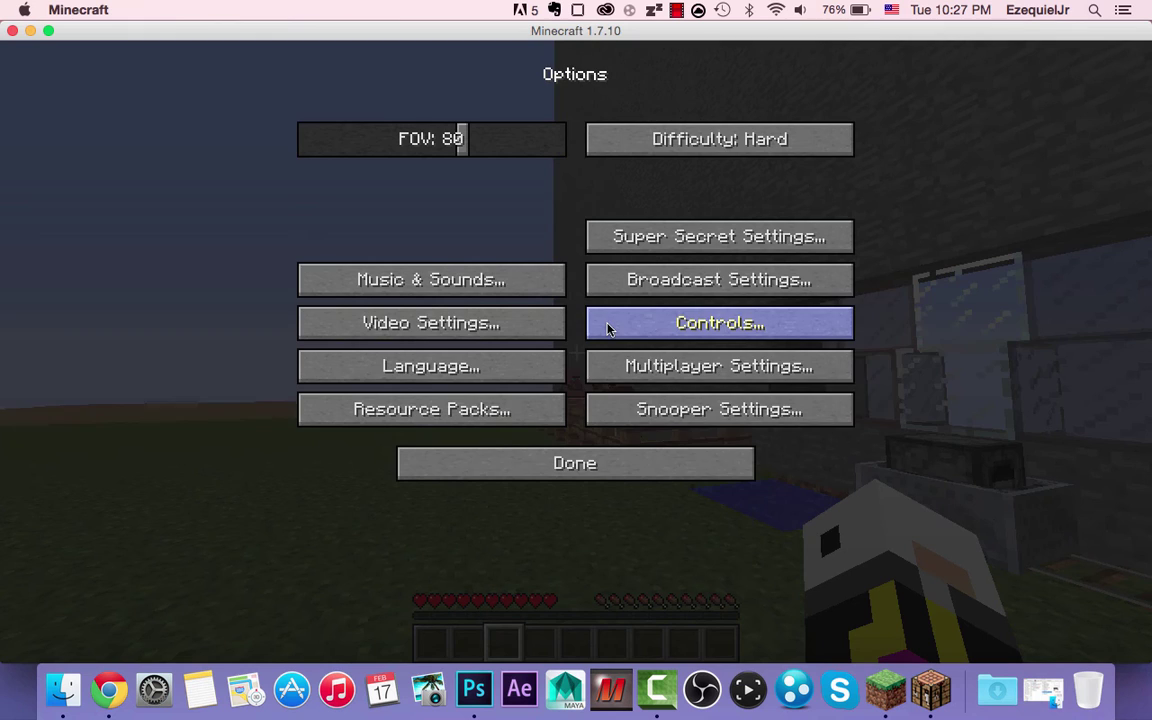
{"action": "left_click", "coordinate": [627, 460]}
{"action": "left_click", "coordinate": [587, 228]}
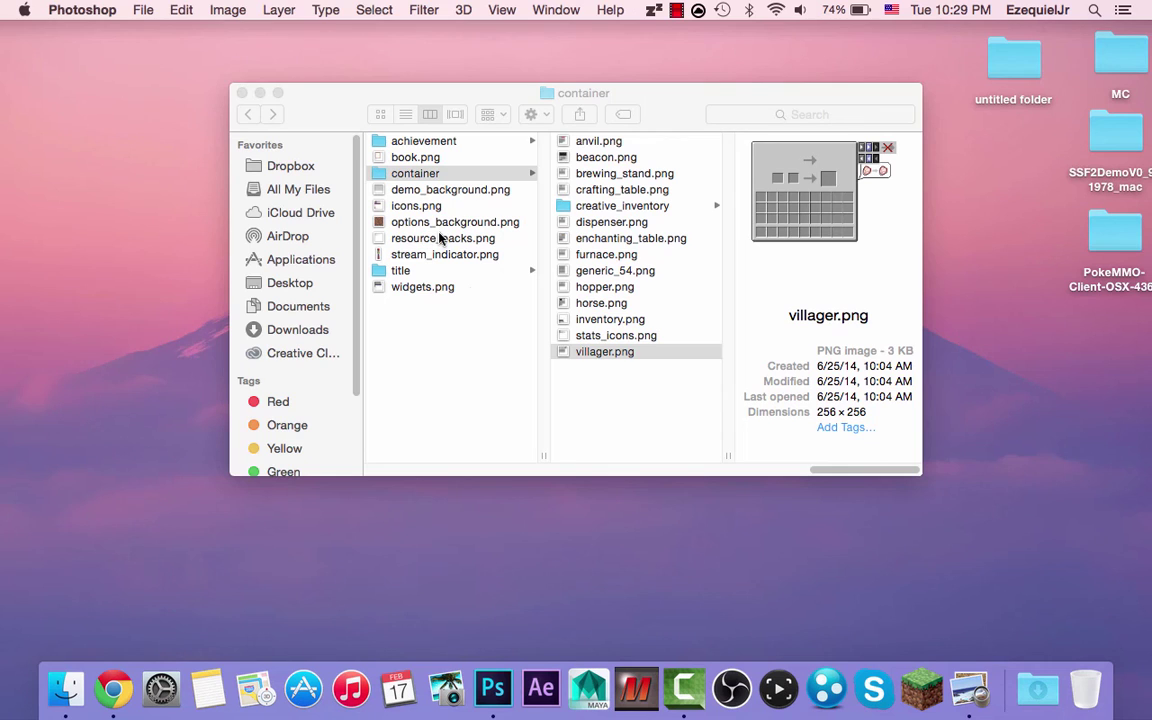
{"action": "left_click", "coordinate": [445, 310]}
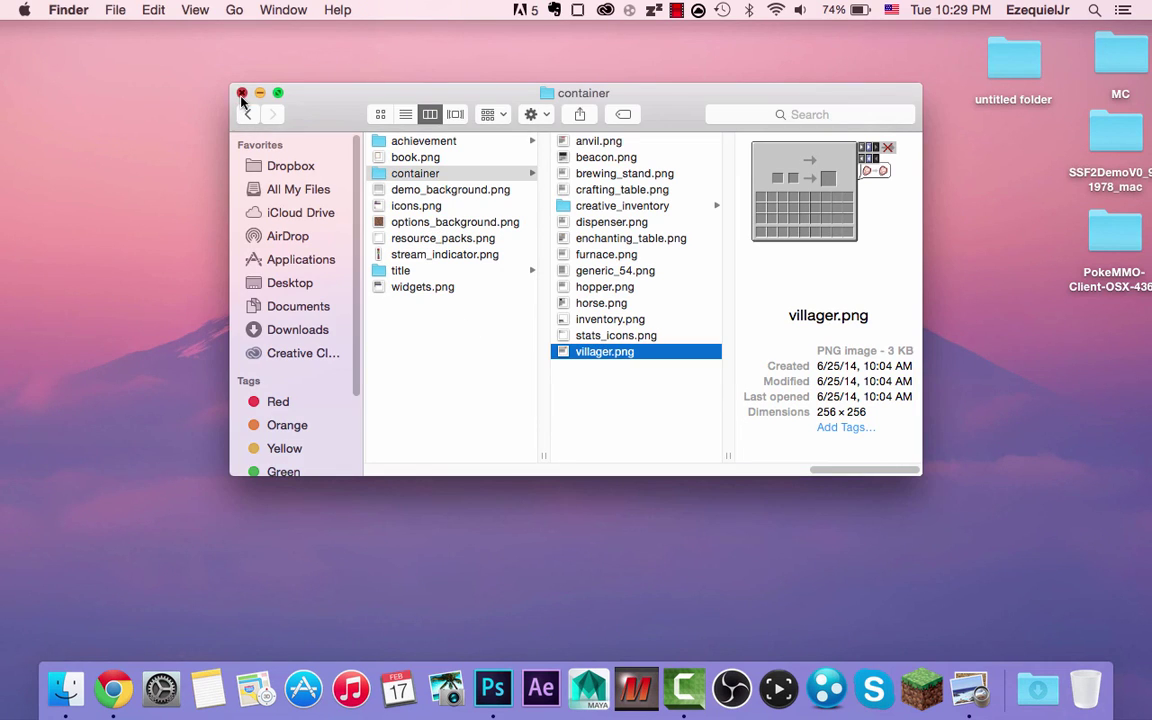
Close the Finder 'container' folder window.
{"action": "left_click", "coordinate": [242, 94]}
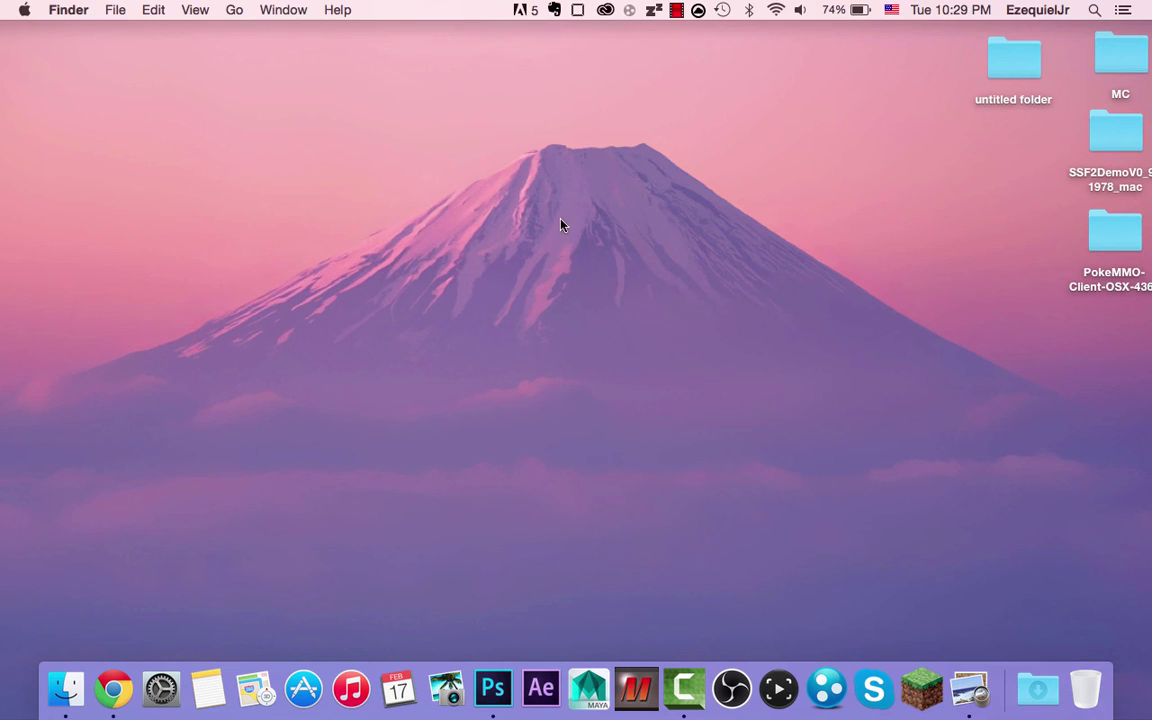